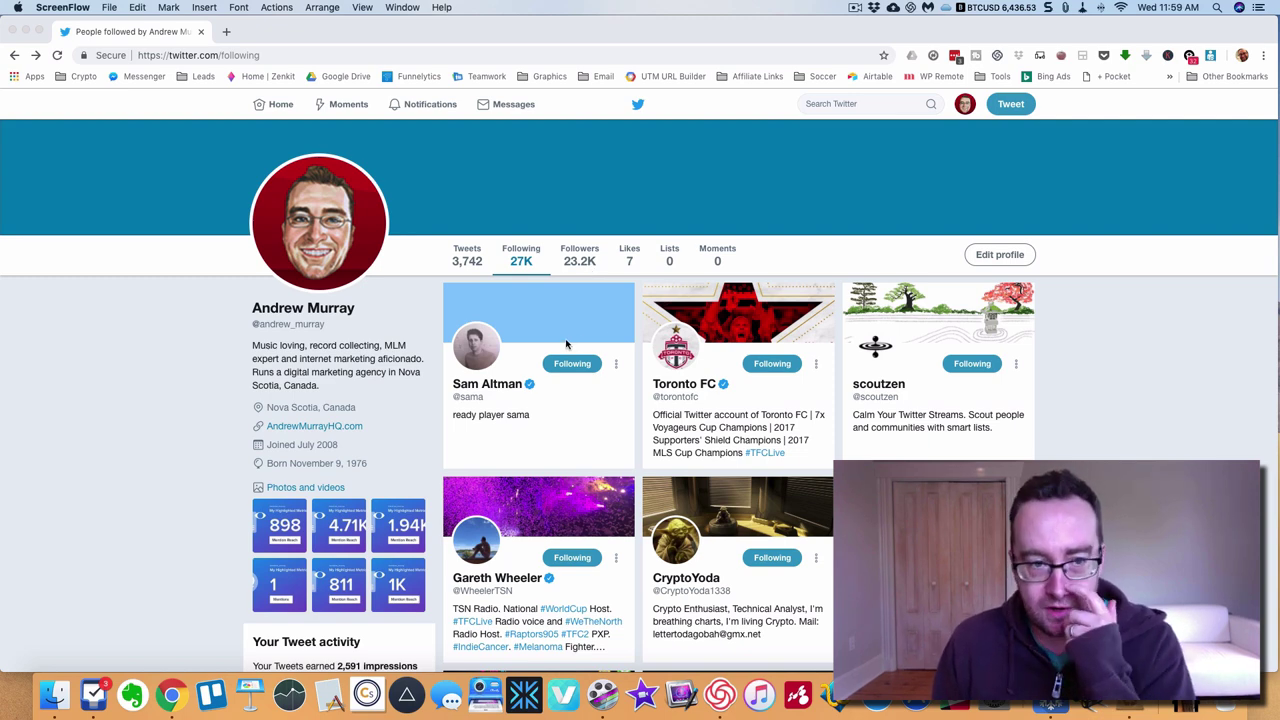
Scroll through the Twitter Following grid and unfollow one of the followed accounts
{"action": "scroll", "coordinate": [568, 350], "scroll_direction": "down", "scroll_amount": 10}
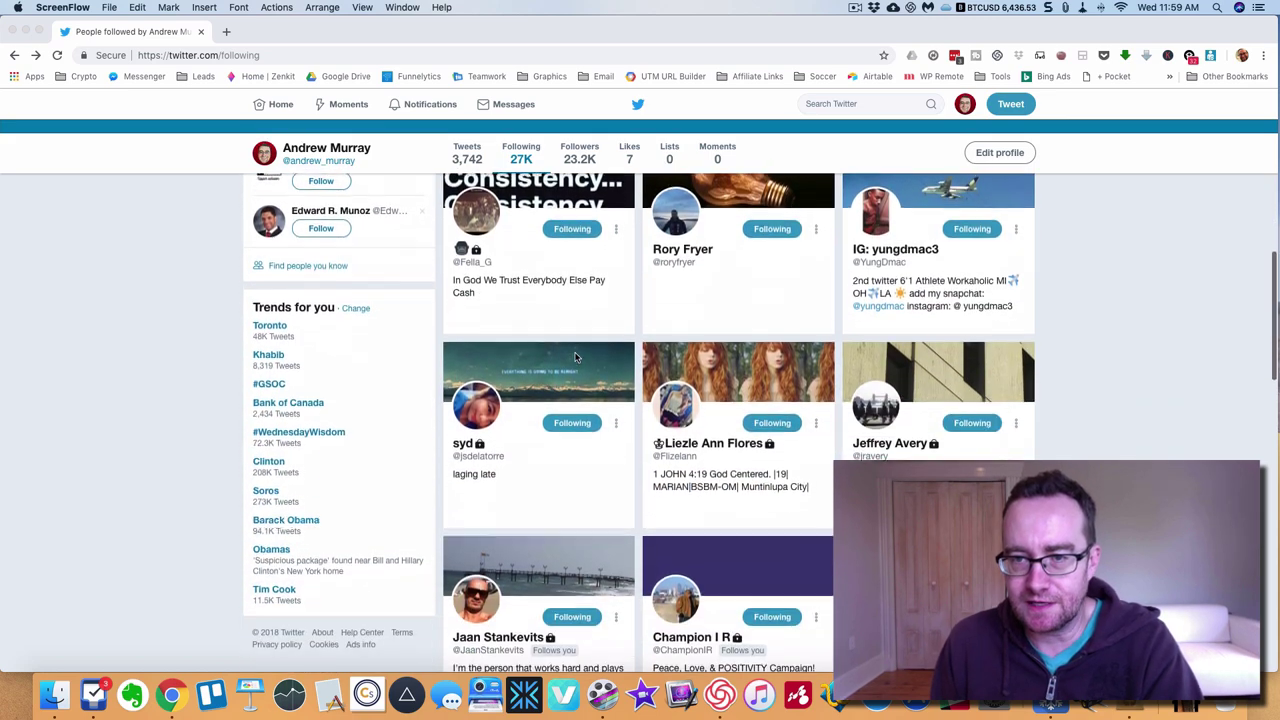
{"action": "scroll", "coordinate": [575, 357], "scroll_direction": "down", "scroll_amount": 5}
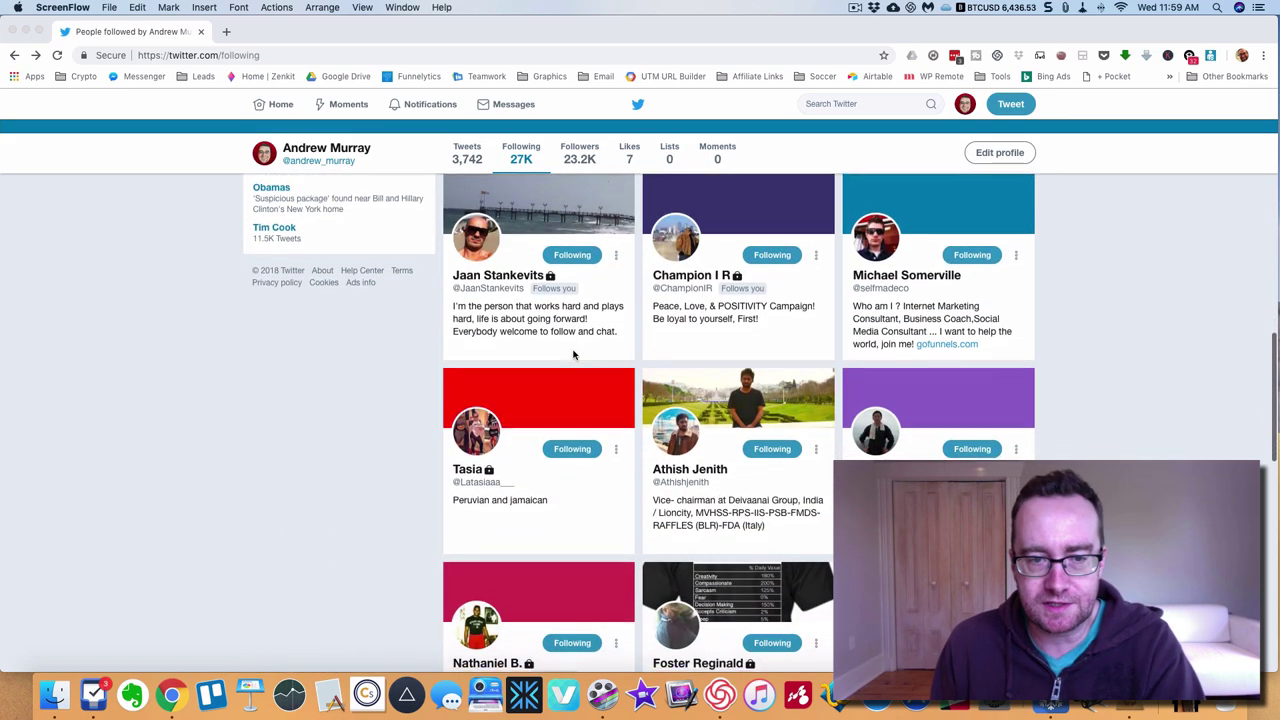
{"action": "scroll", "coordinate": [573, 354], "scroll_direction": "down", "scroll_amount": 2}
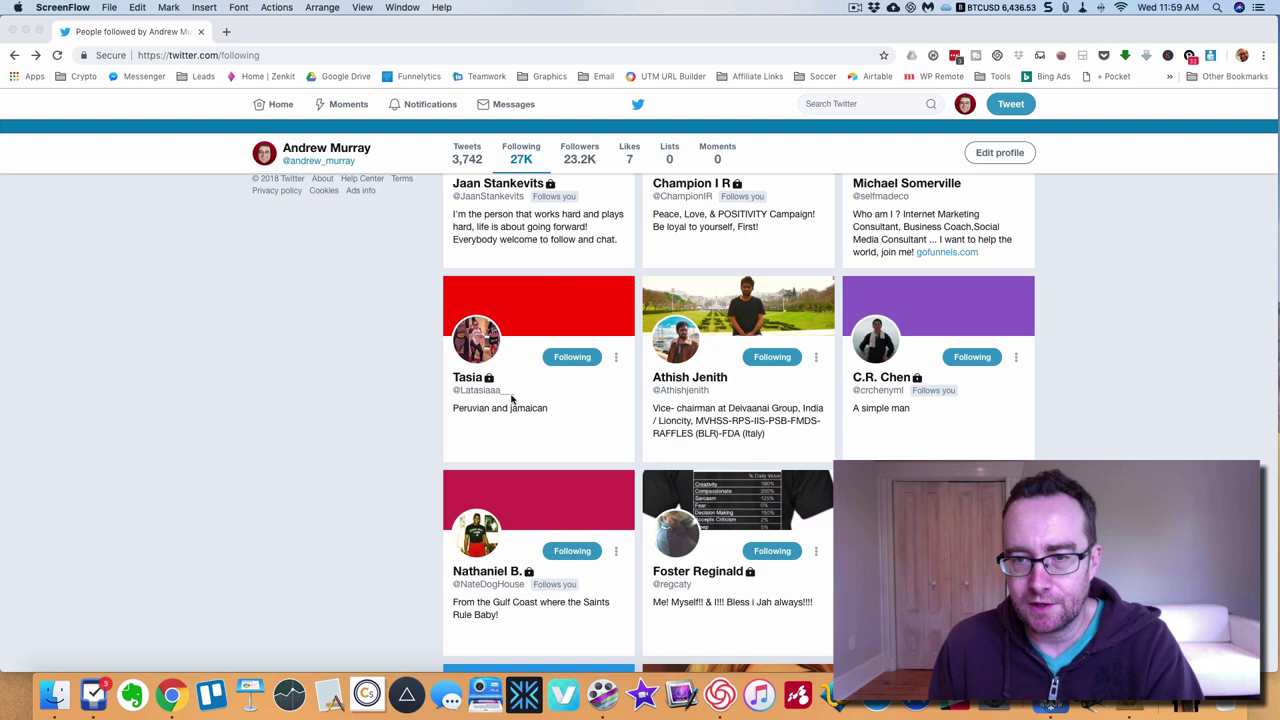
{"action": "scroll", "coordinate": [512, 396], "scroll_direction": "down", "scroll_amount": 1}
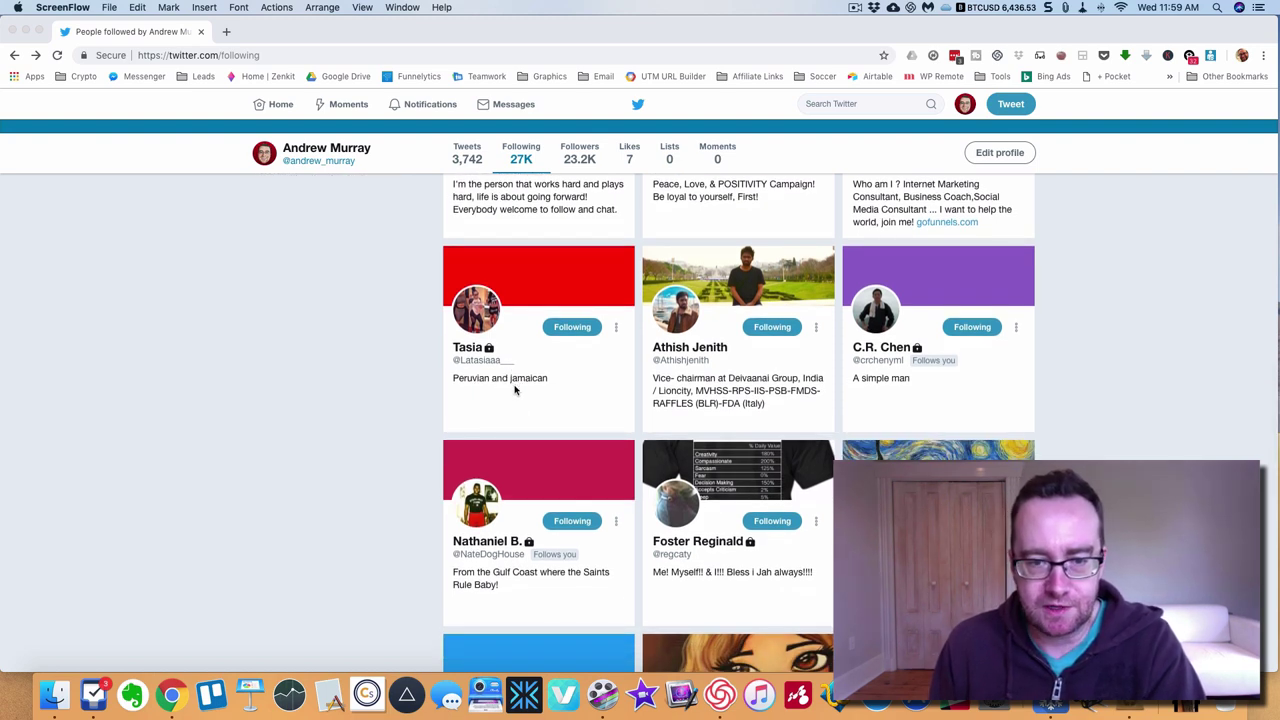
{"action": "scroll", "coordinate": [515, 390], "scroll_direction": "down", "scroll_amount": 5}
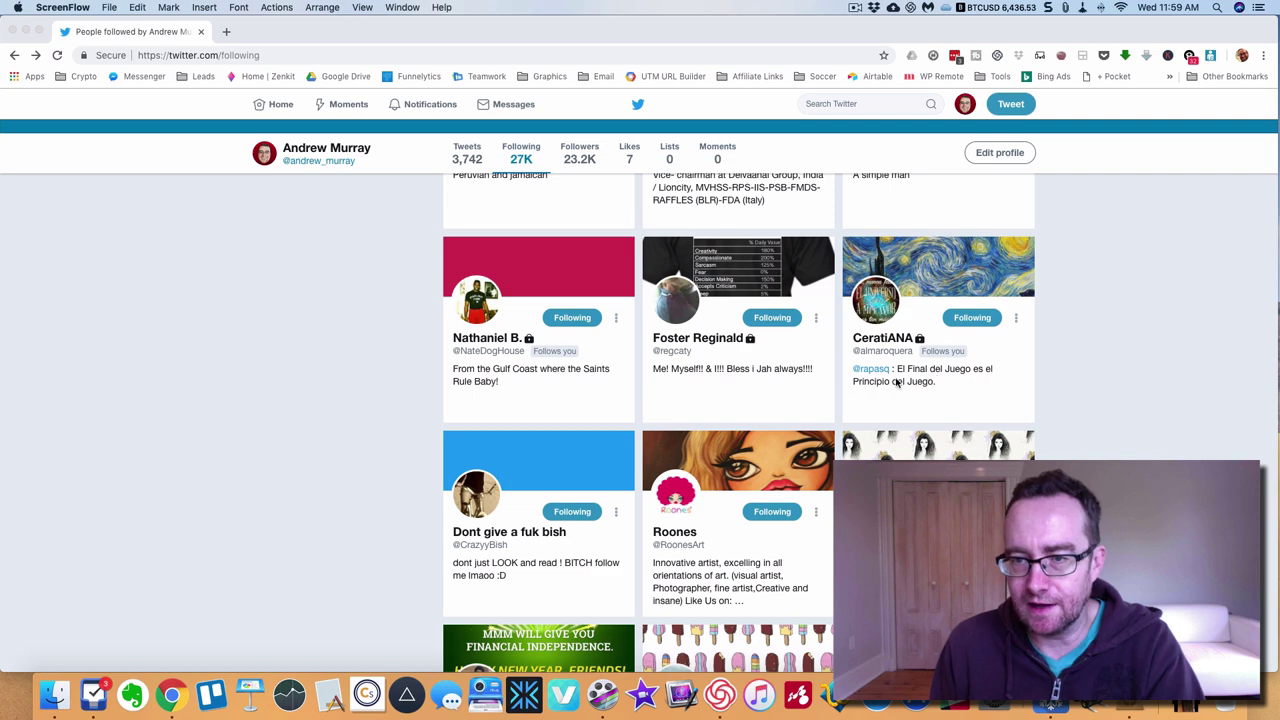
{"action": "scroll", "coordinate": [920, 380], "scroll_direction": "down", "scroll_amount": 5}
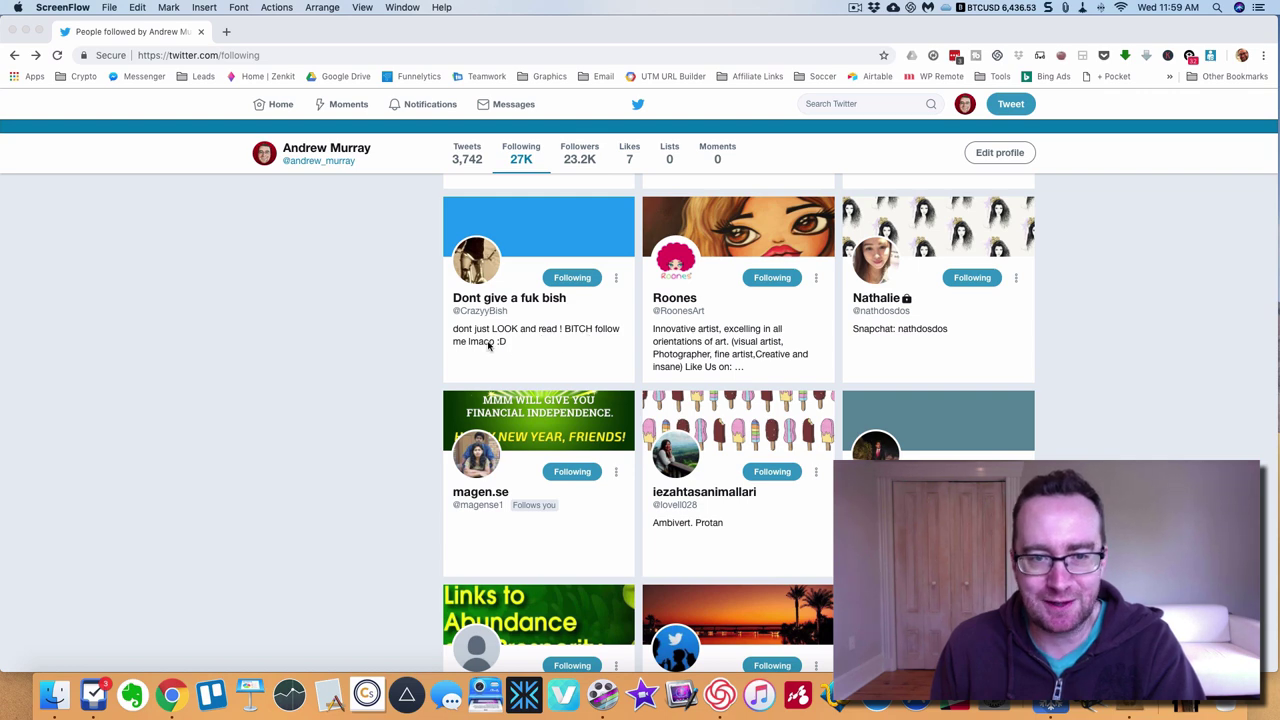
{"action": "scroll", "coordinate": [534, 351], "scroll_direction": "down", "scroll_amount": 5}
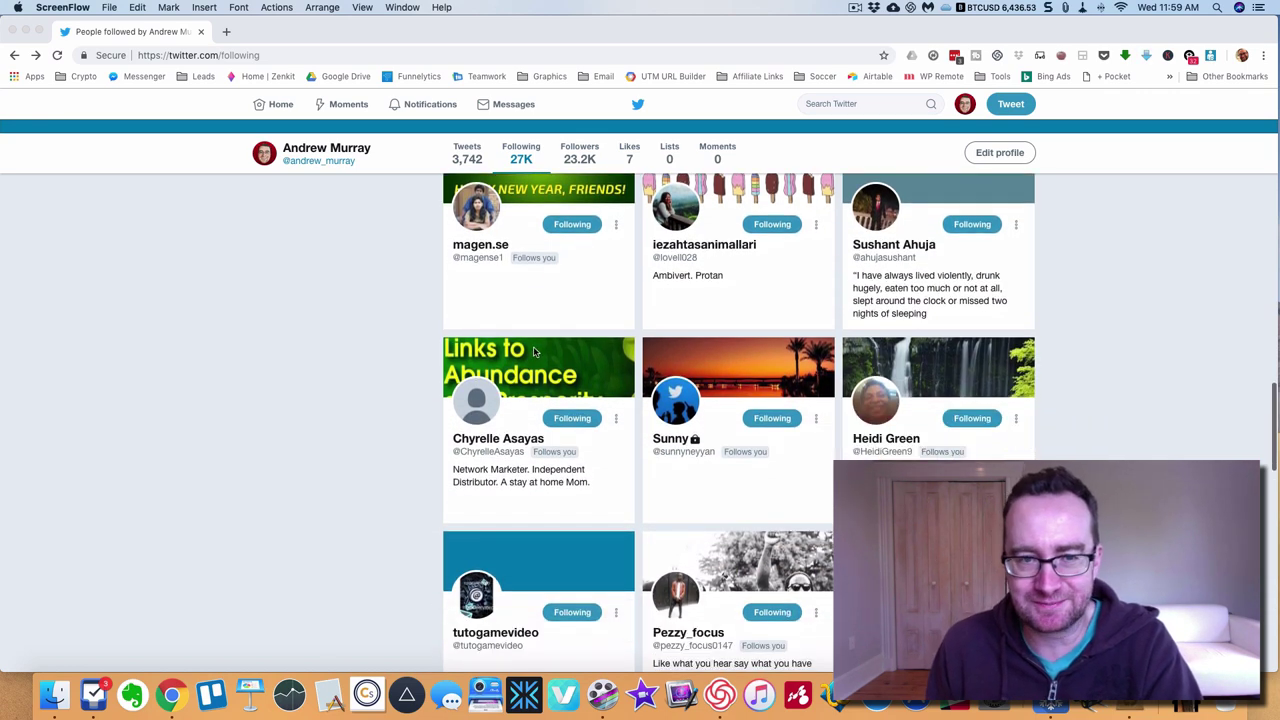
{"action": "scroll", "coordinate": [540, 350], "scroll_direction": "down", "scroll_amount": 4}
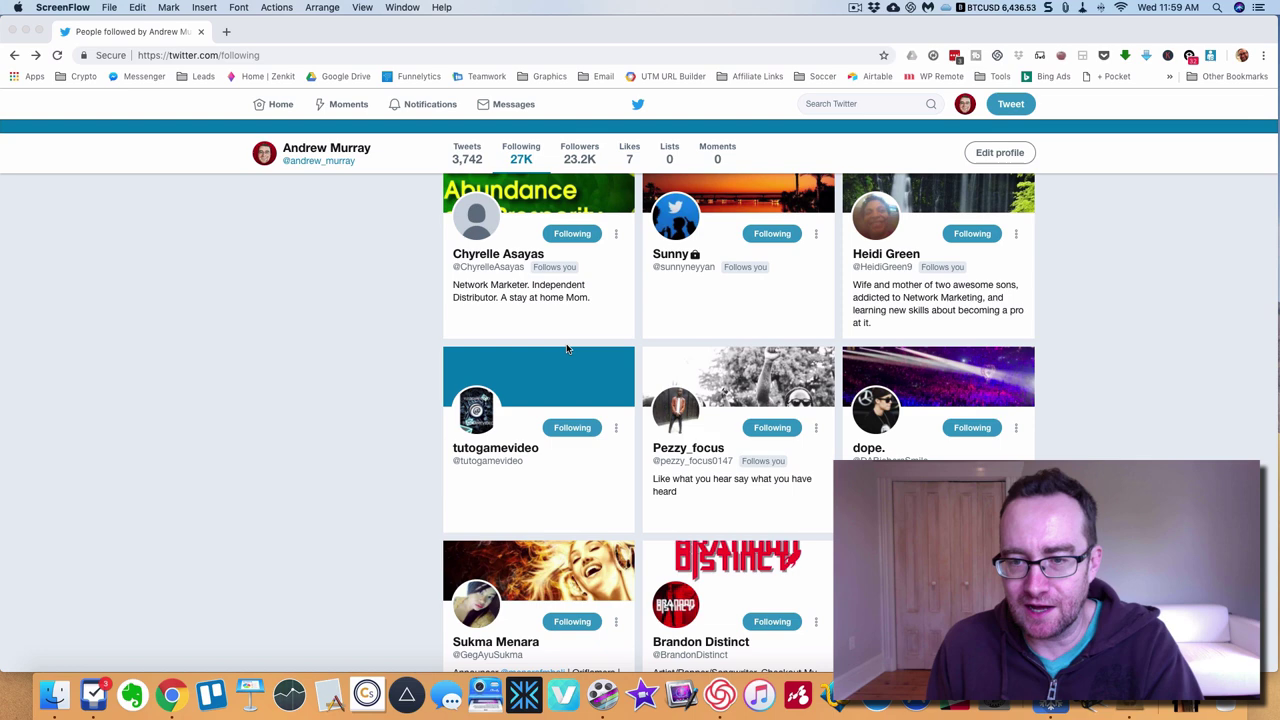
{"action": "left_click", "coordinate": [566, 349]}
{"action": "scroll", "coordinate": [566, 349], "scroll_direction": "up", "scroll_amount": 9}
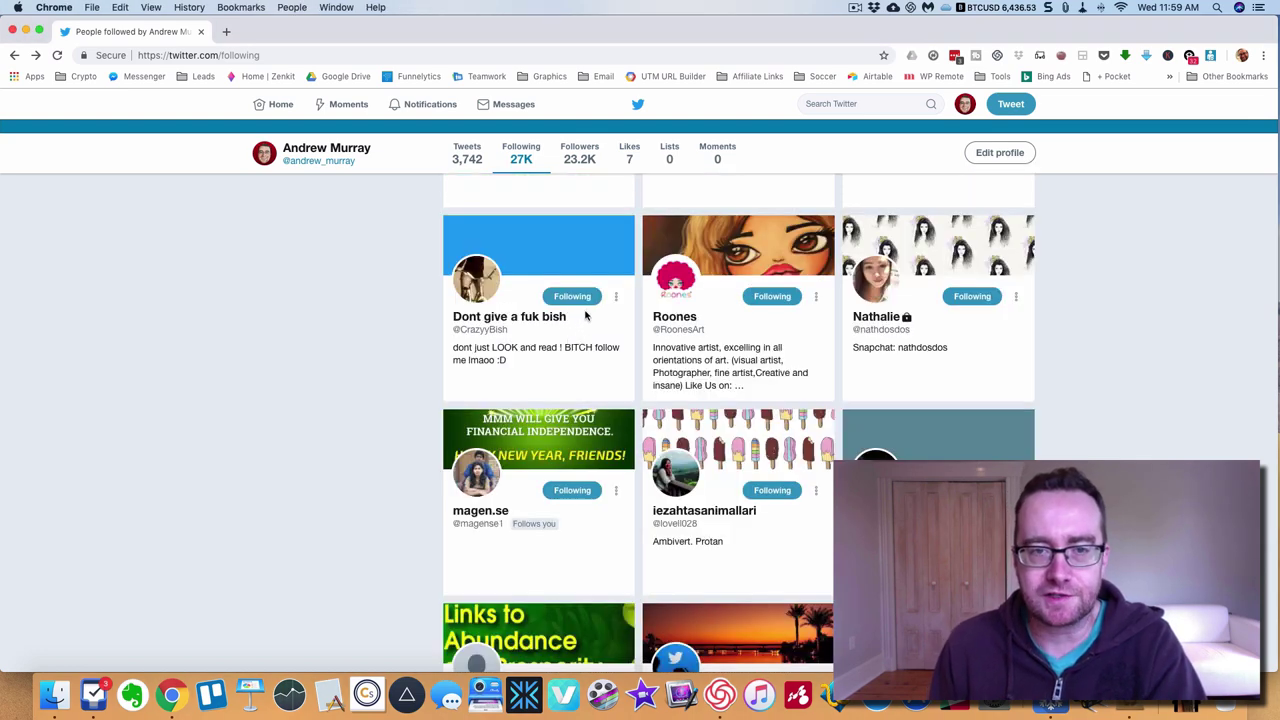
{"action": "left_click", "coordinate": [572, 296]}
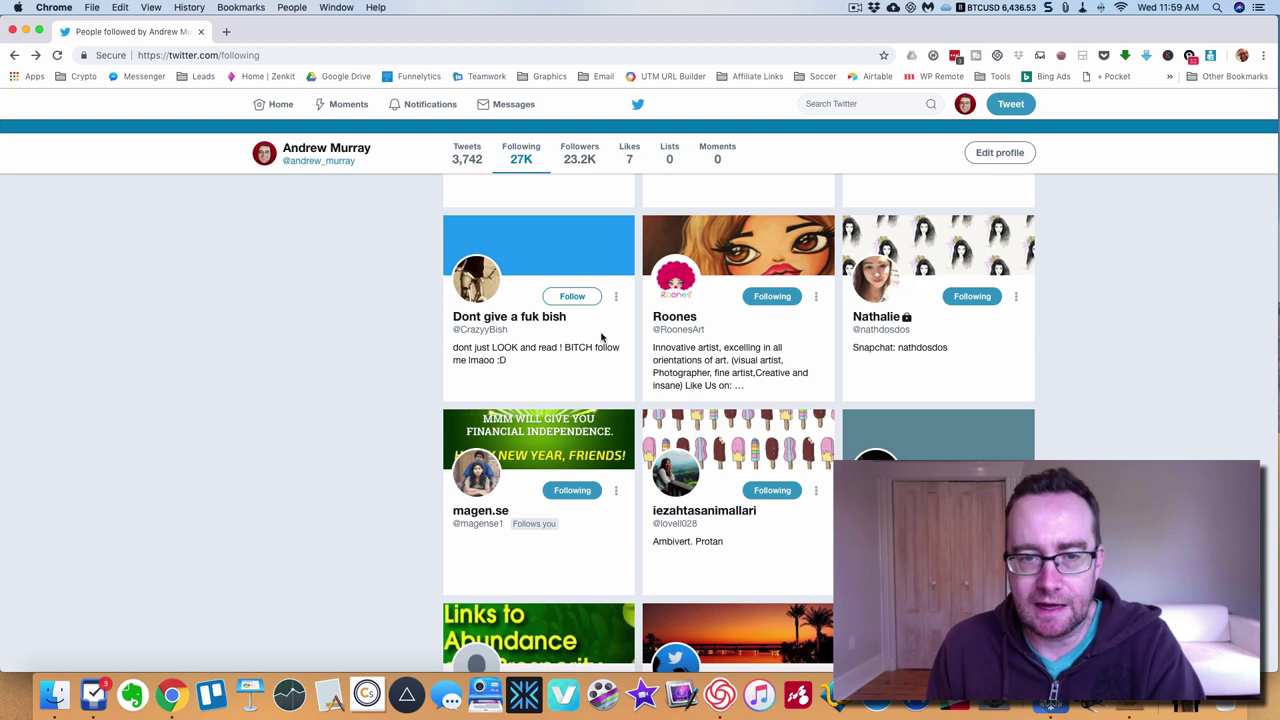
Open another followed account's profile, which shows 764 tweets and that it follows back
{"action": "left_click", "coordinate": [477, 512]}
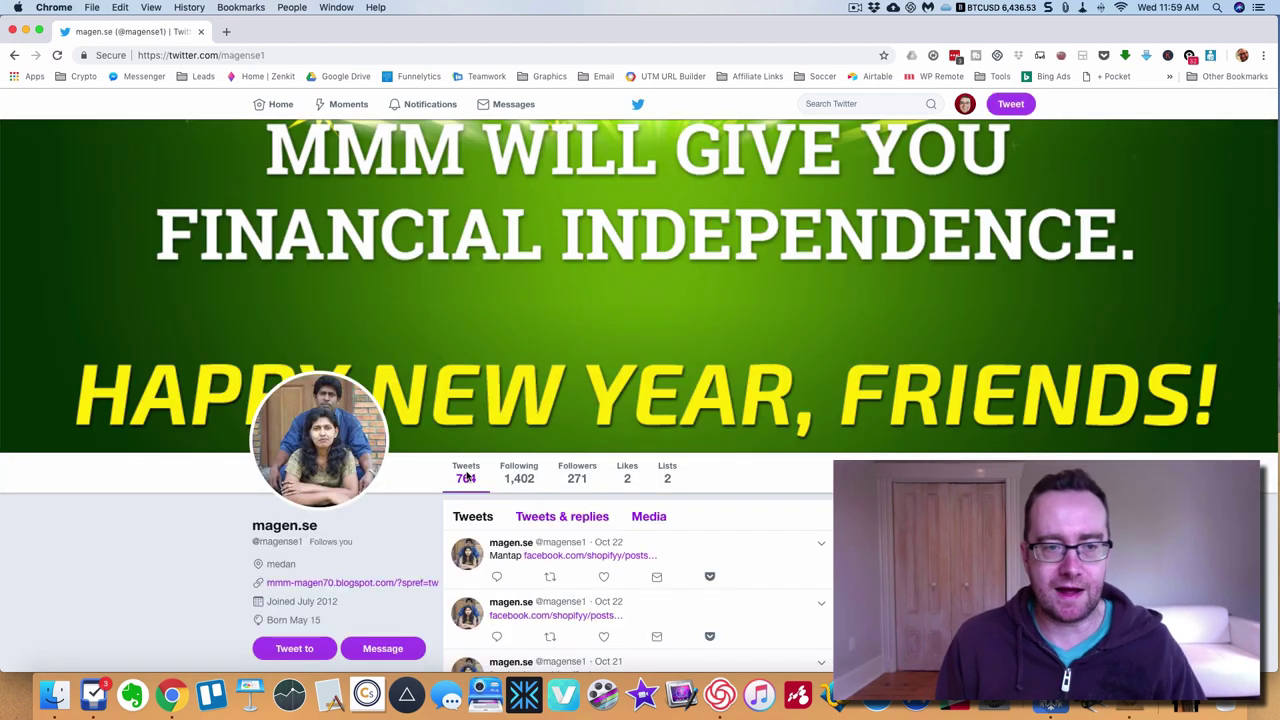
{"action": "scroll", "coordinate": [492, 447], "scroll_direction": "down", "scroll_amount": 1}
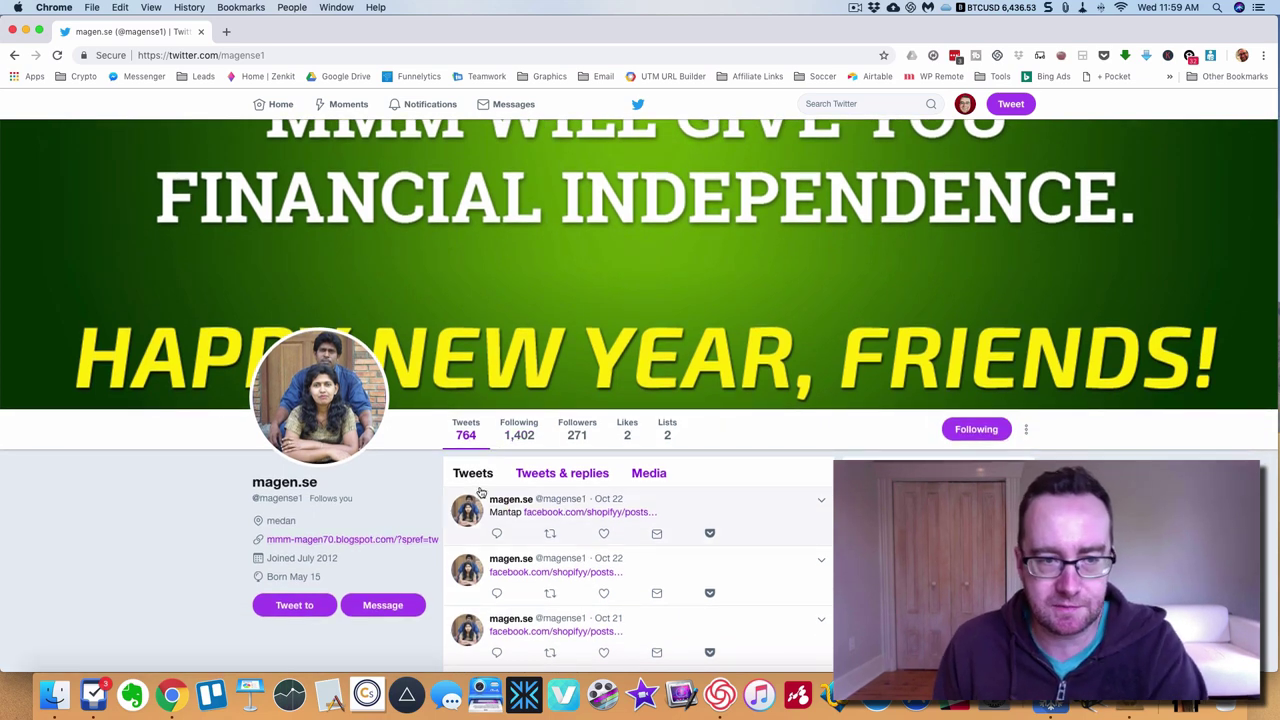
{"action": "scroll", "coordinate": [565, 462], "scroll_direction": "down", "scroll_amount": 3}
{"action": "scroll", "coordinate": [566, 462], "scroll_direction": "down", "scroll_amount": 3}
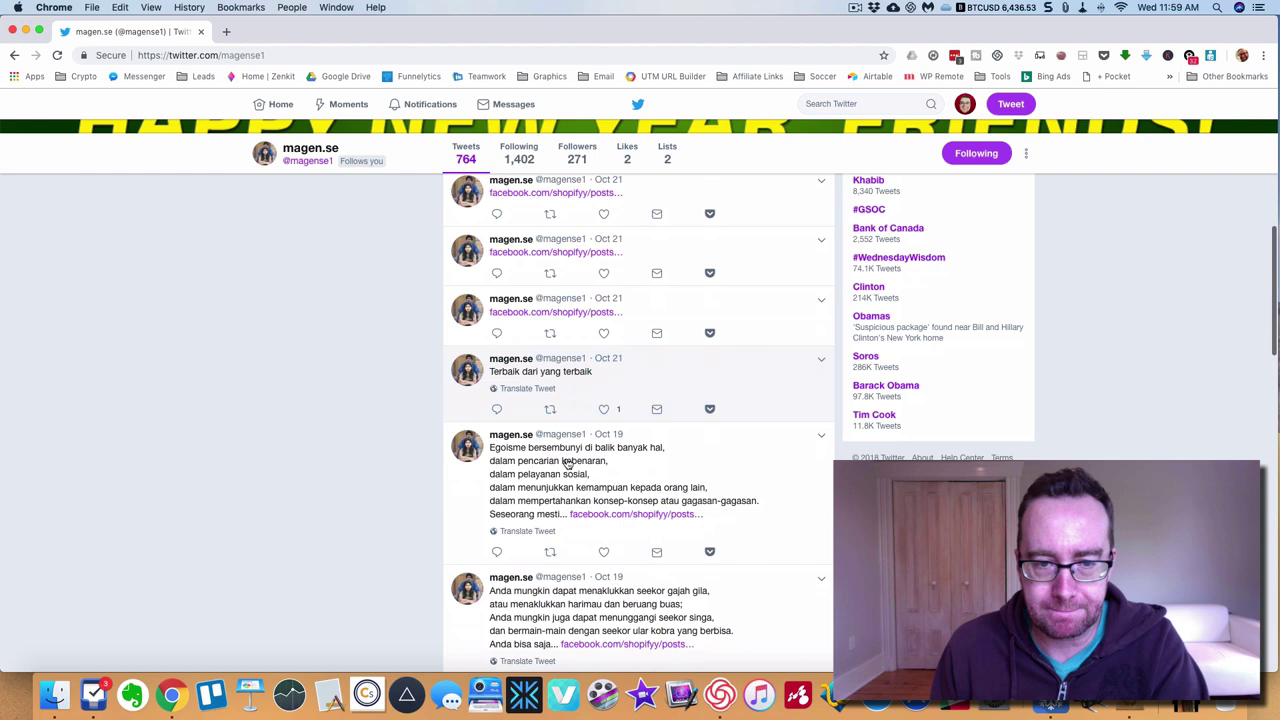
{"action": "scroll", "coordinate": [573, 472], "scroll_direction": "up", "scroll_amount": 10}
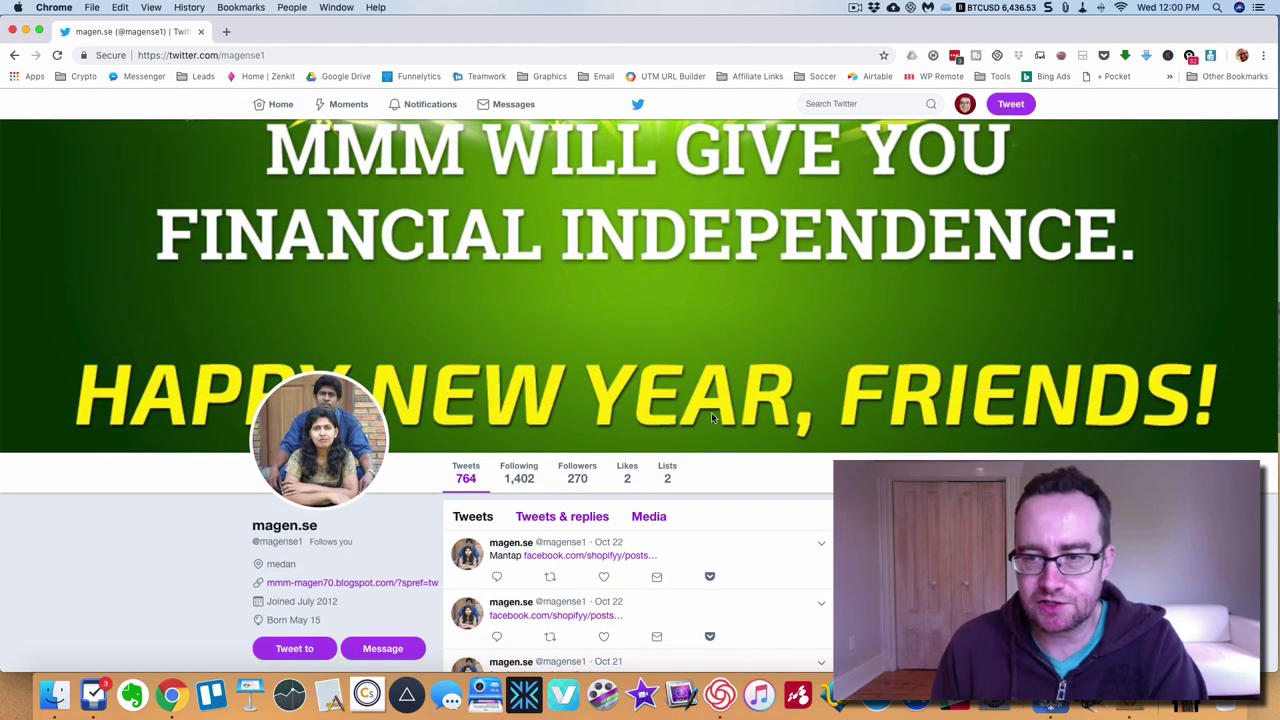
Go back to the Following list and unfollow the account with the purple light-show banner
{"action": "left_click", "coordinate": [14, 55]}
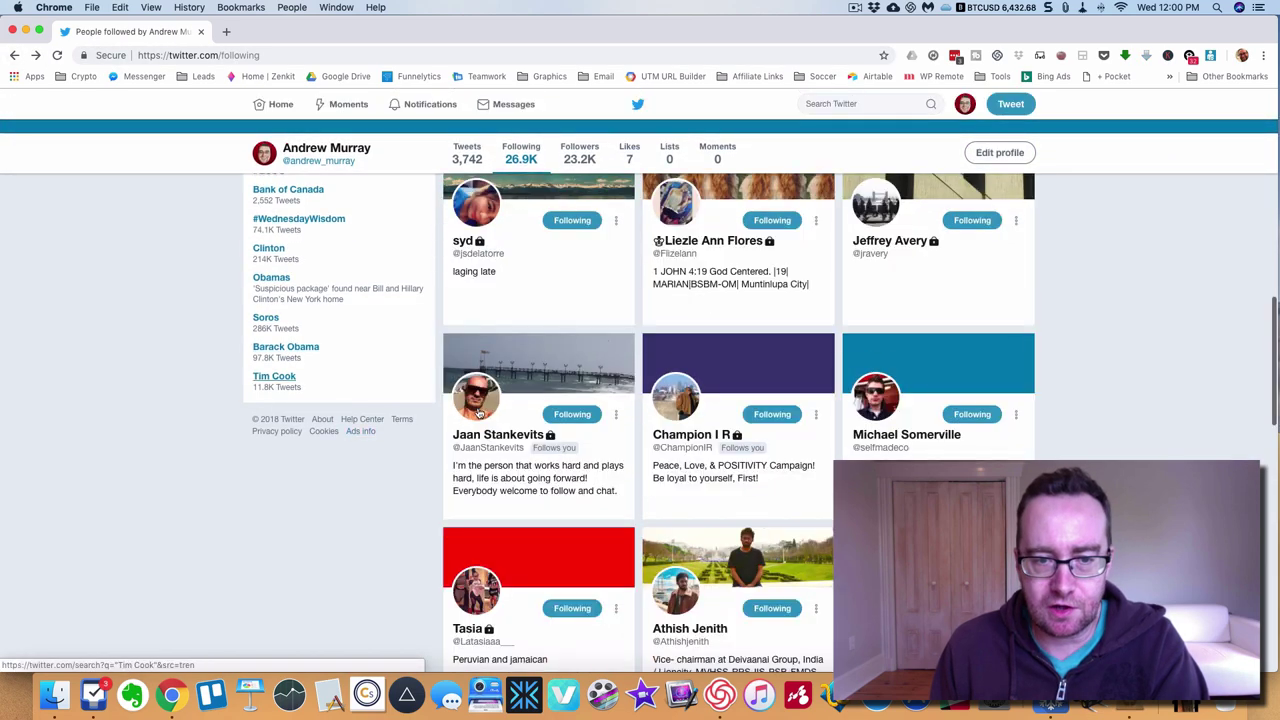
{"action": "scroll", "coordinate": [576, 430], "scroll_direction": "down", "scroll_amount": 5}
{"action": "scroll", "coordinate": [576, 430], "scroll_direction": "down", "scroll_amount": 12}
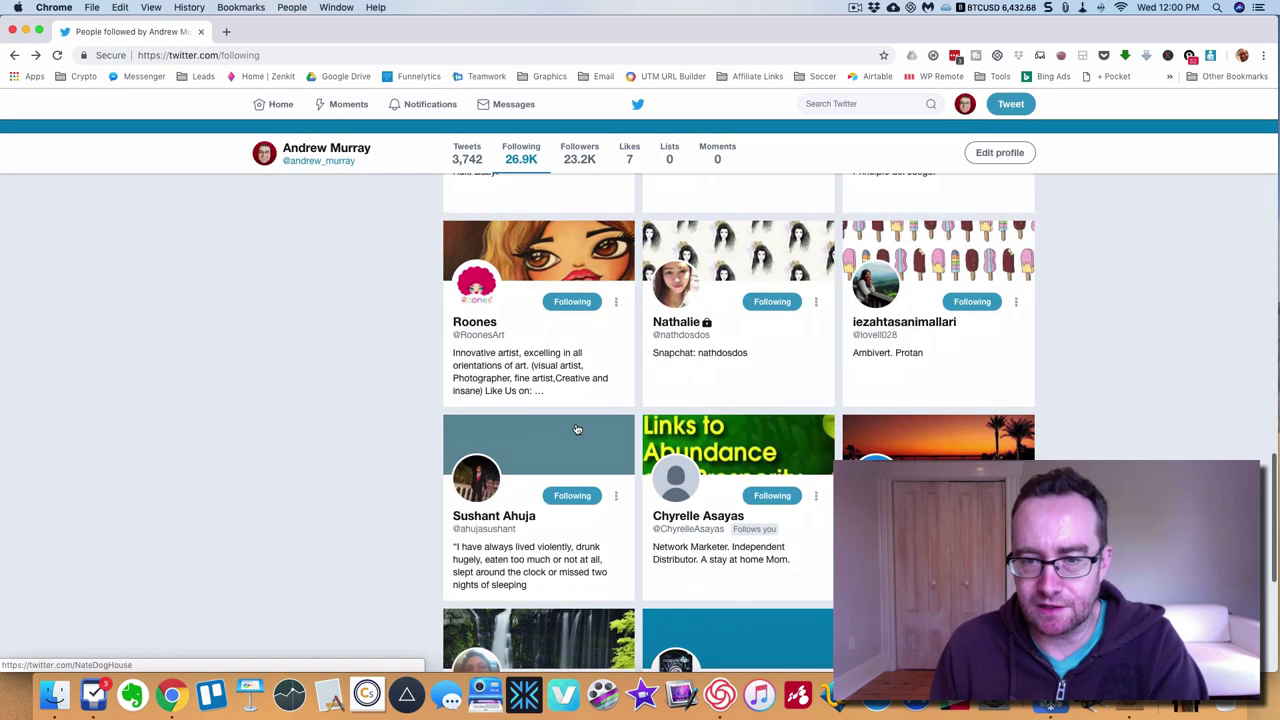
{"action": "scroll", "coordinate": [576, 428], "scroll_direction": "down", "scroll_amount": 1}
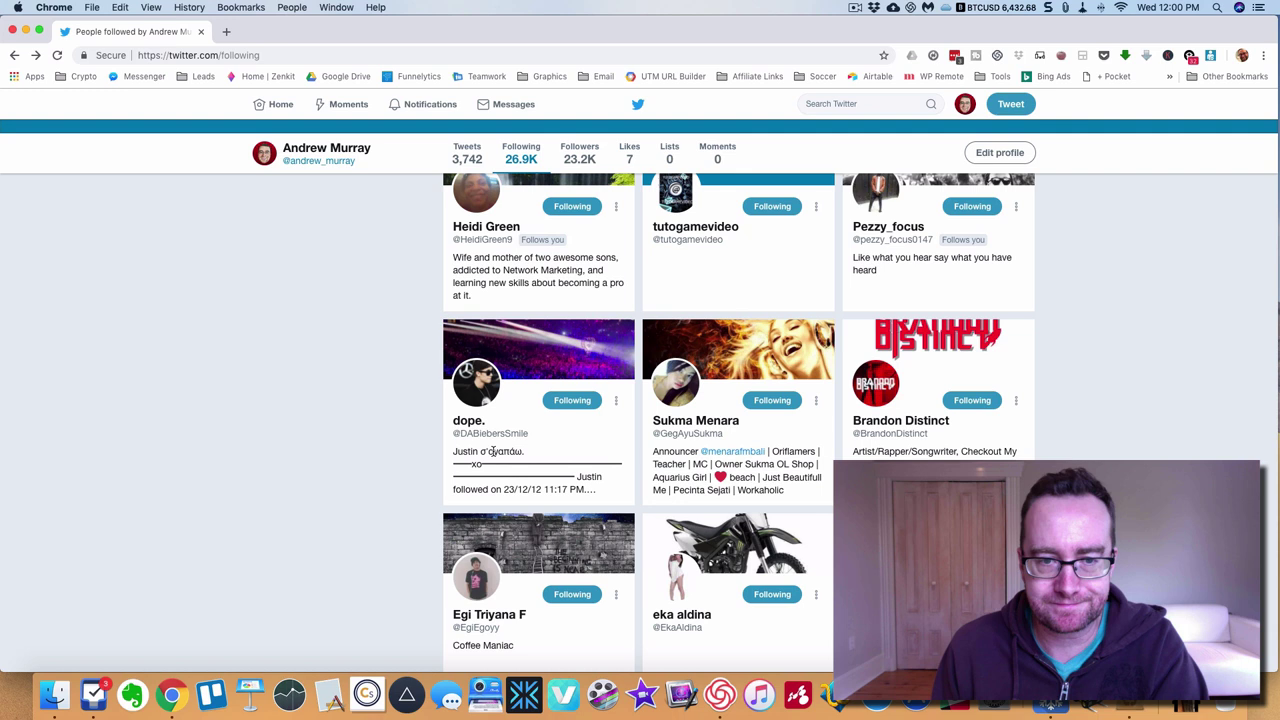
{"action": "left_click_drag", "start_coordinate": [491, 451], "coordinate": [521, 452]}
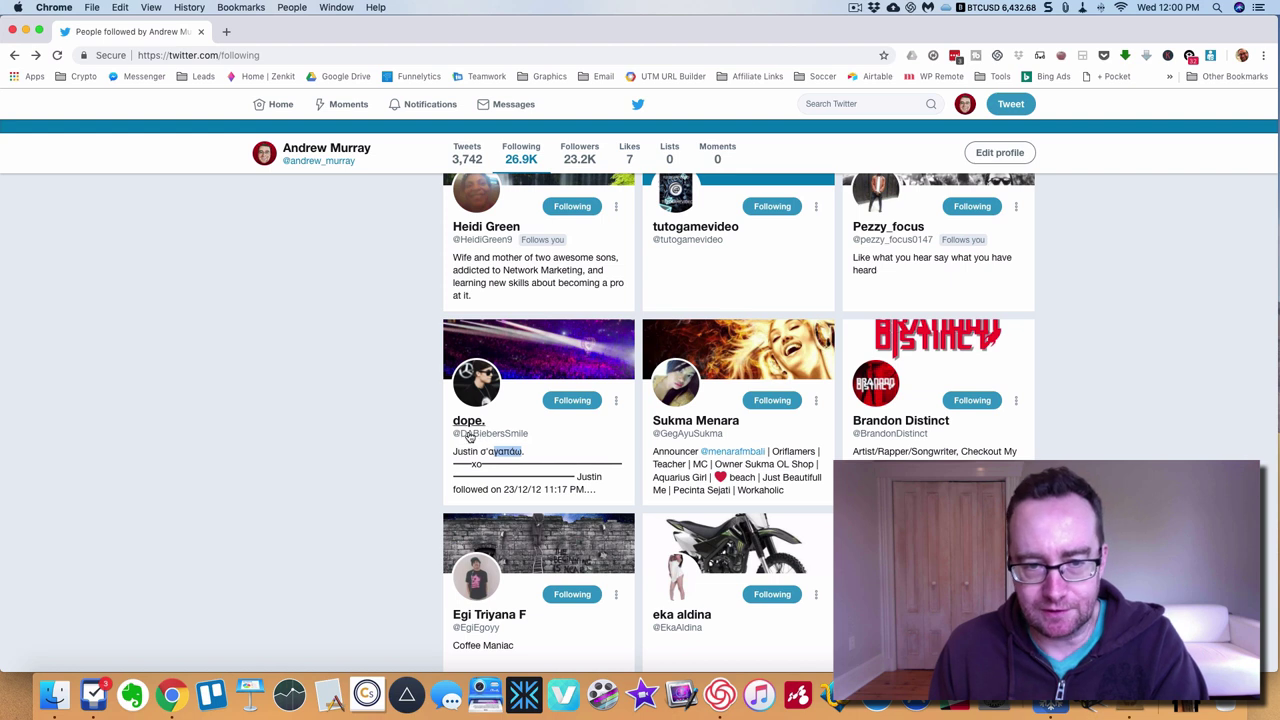
{"action": "left_click", "coordinate": [572, 404]}
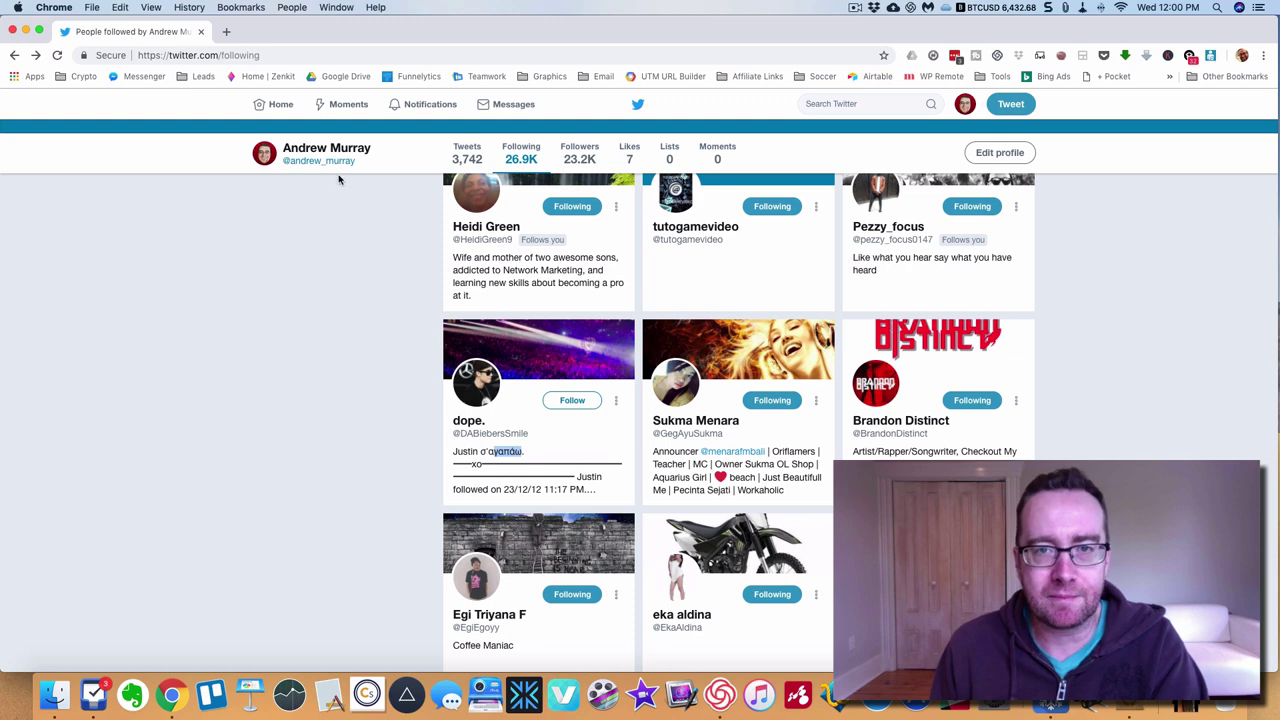
In a new tab, search Google for 'circleboom' and open the circleboom.com homepage
{"action": "left_click", "coordinate": [228, 32]}
{"action": "type", "text": "circlebo"}
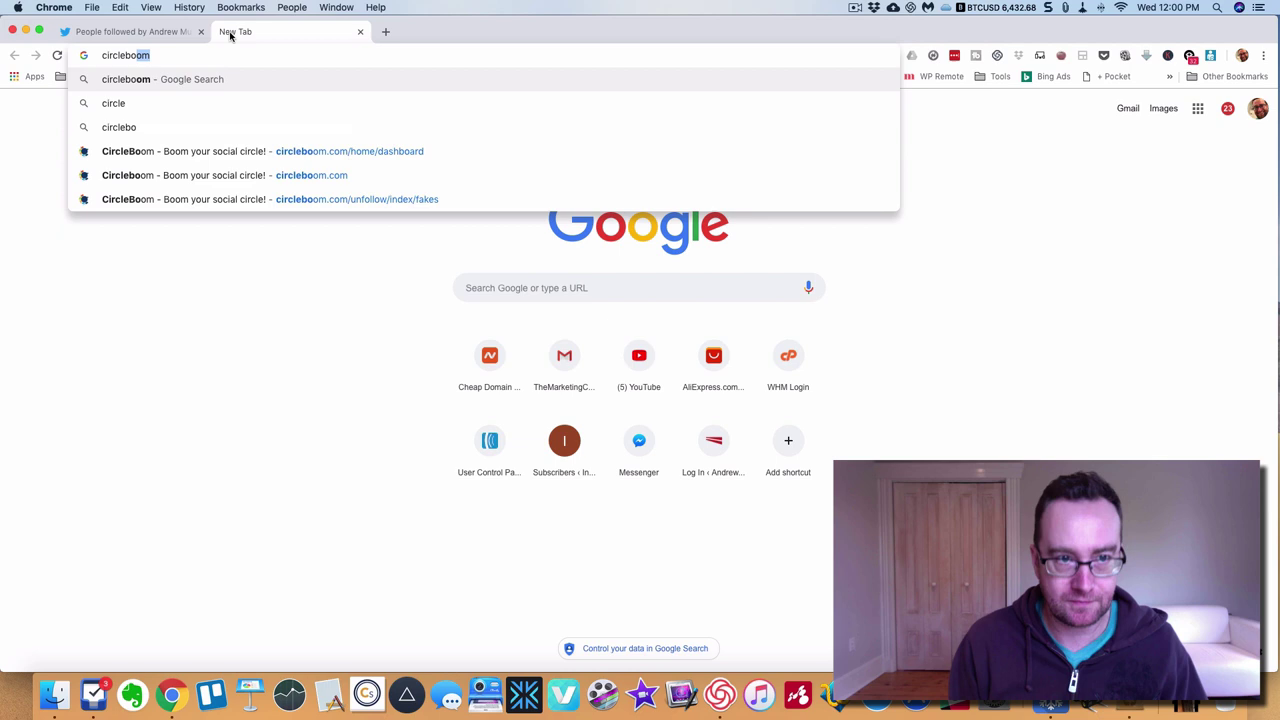
{"action": "type", "text": "om"}
{"action": "key", "text": "Return"}
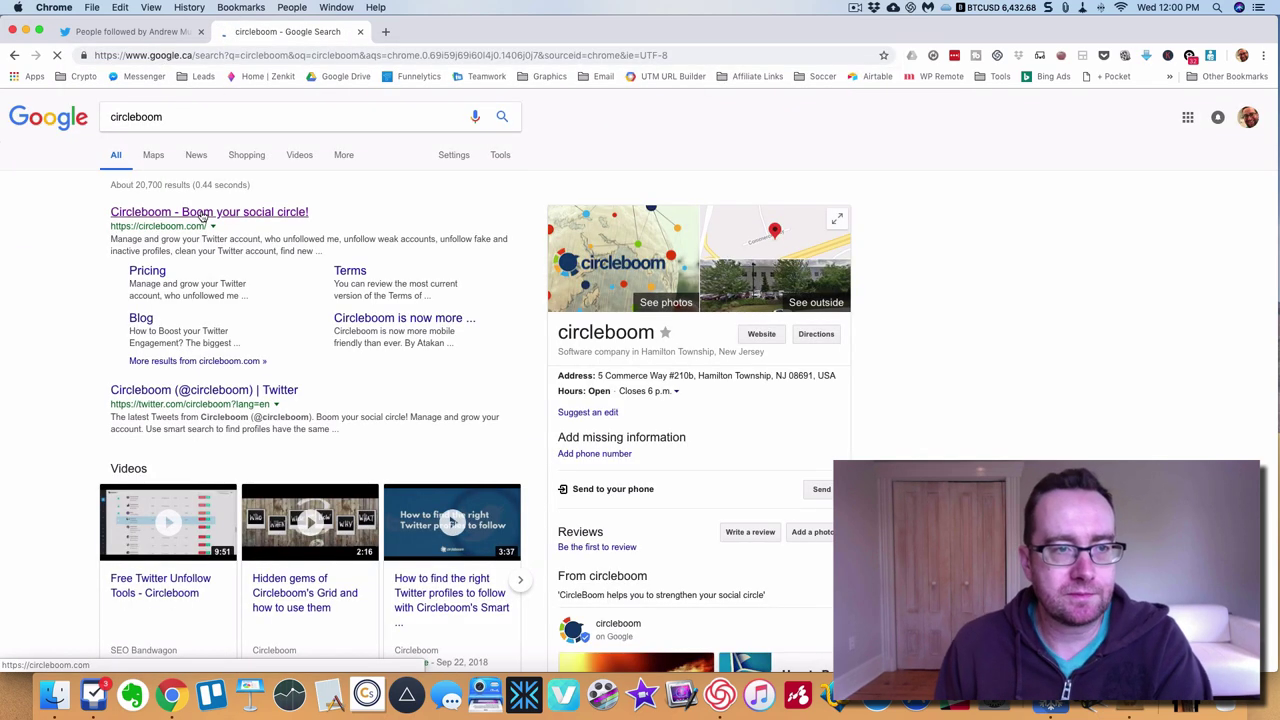
{"action": "left_click", "coordinate": [201, 213]}
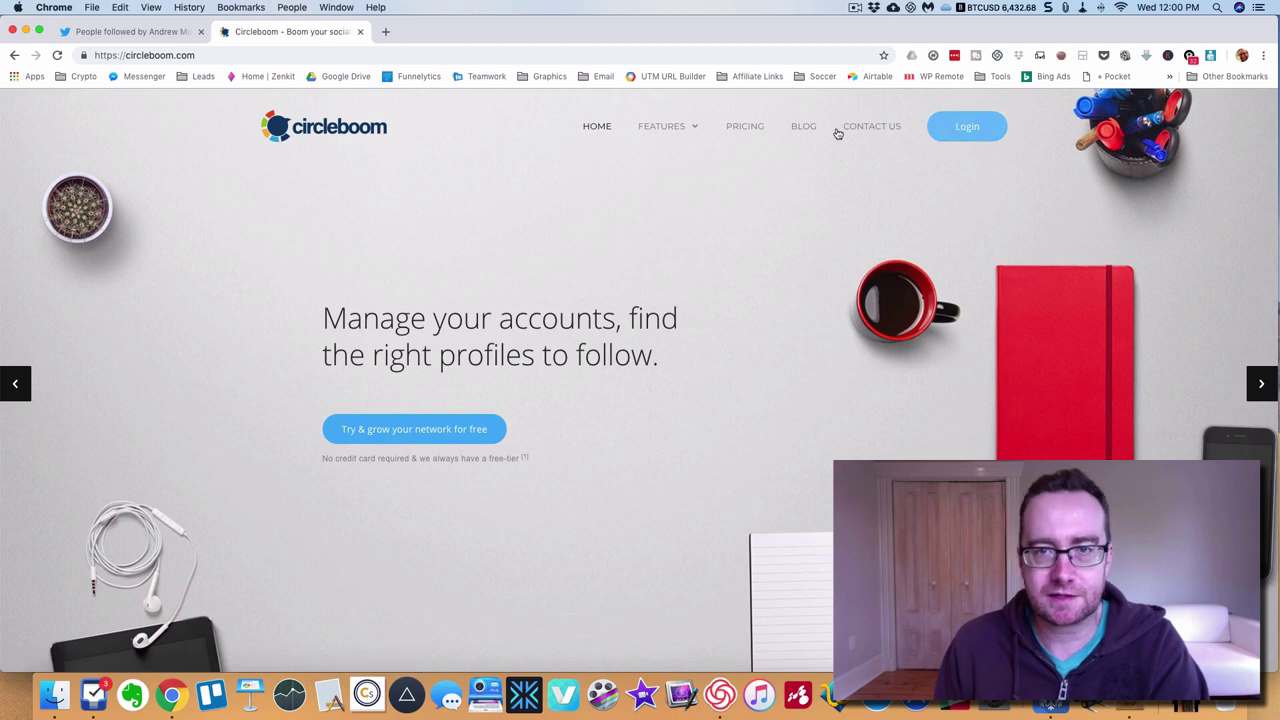
Log in to Circleboom using Sign in with Twitter
{"action": "left_click", "coordinate": [932, 136]}
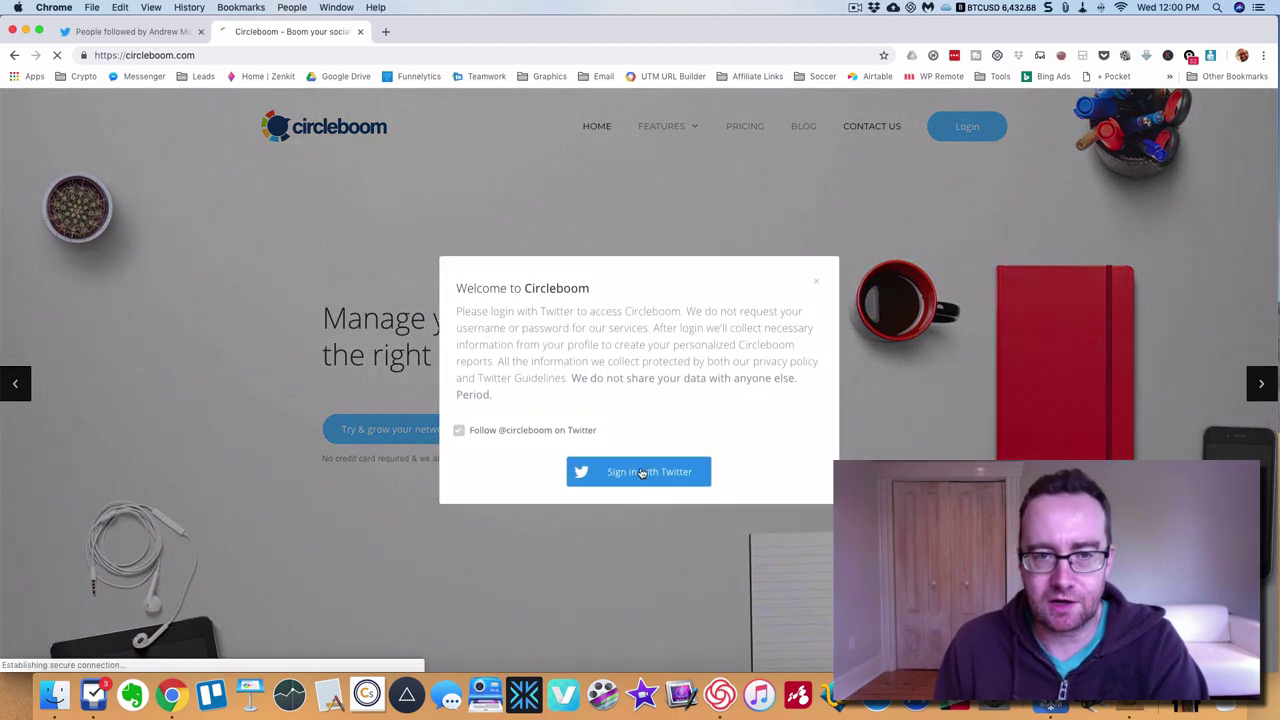
{"action": "left_click", "coordinate": [641, 473]}
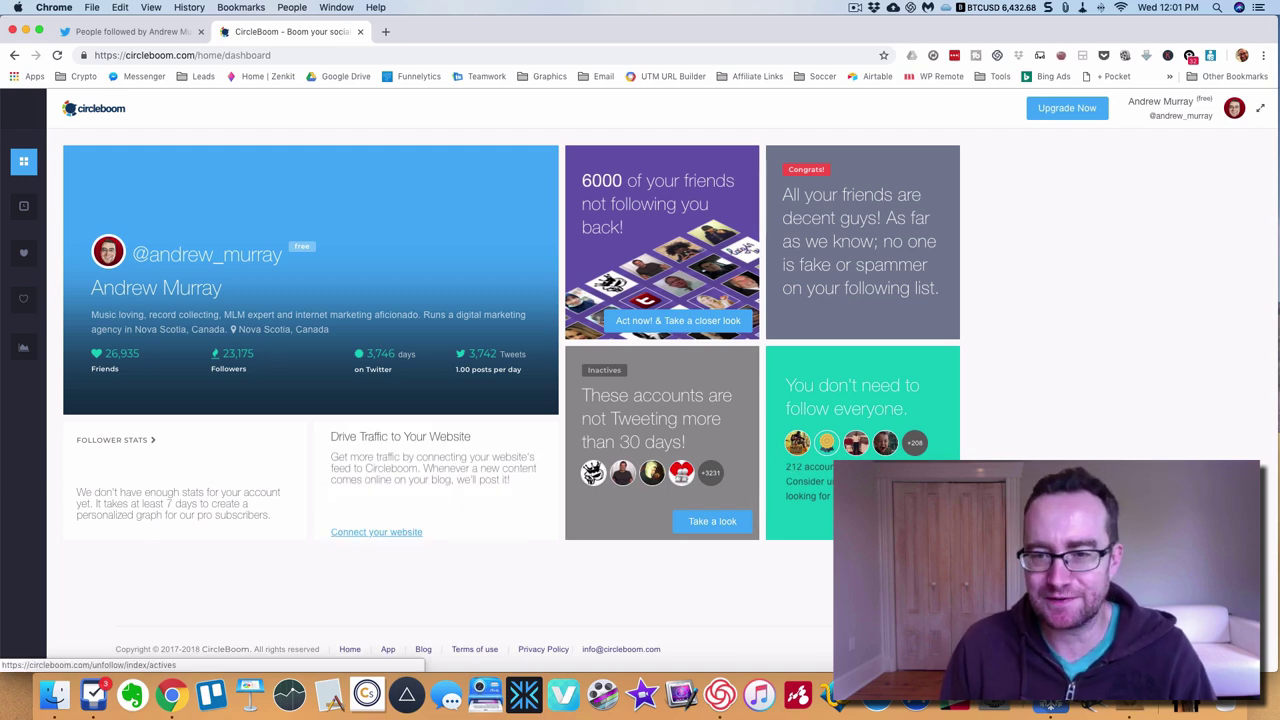
{"action": "left_click", "coordinate": [860, 450]}
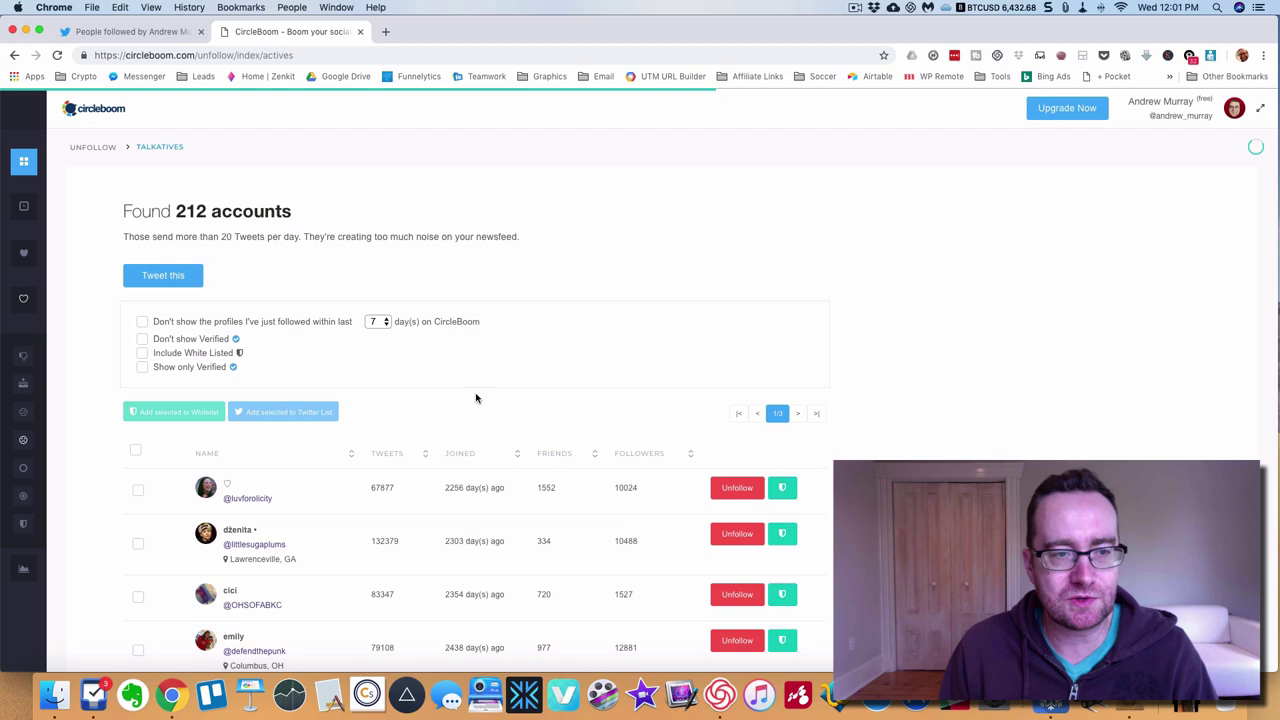
{"action": "scroll", "coordinate": [470, 392], "scroll_direction": "down", "scroll_amount": 4}
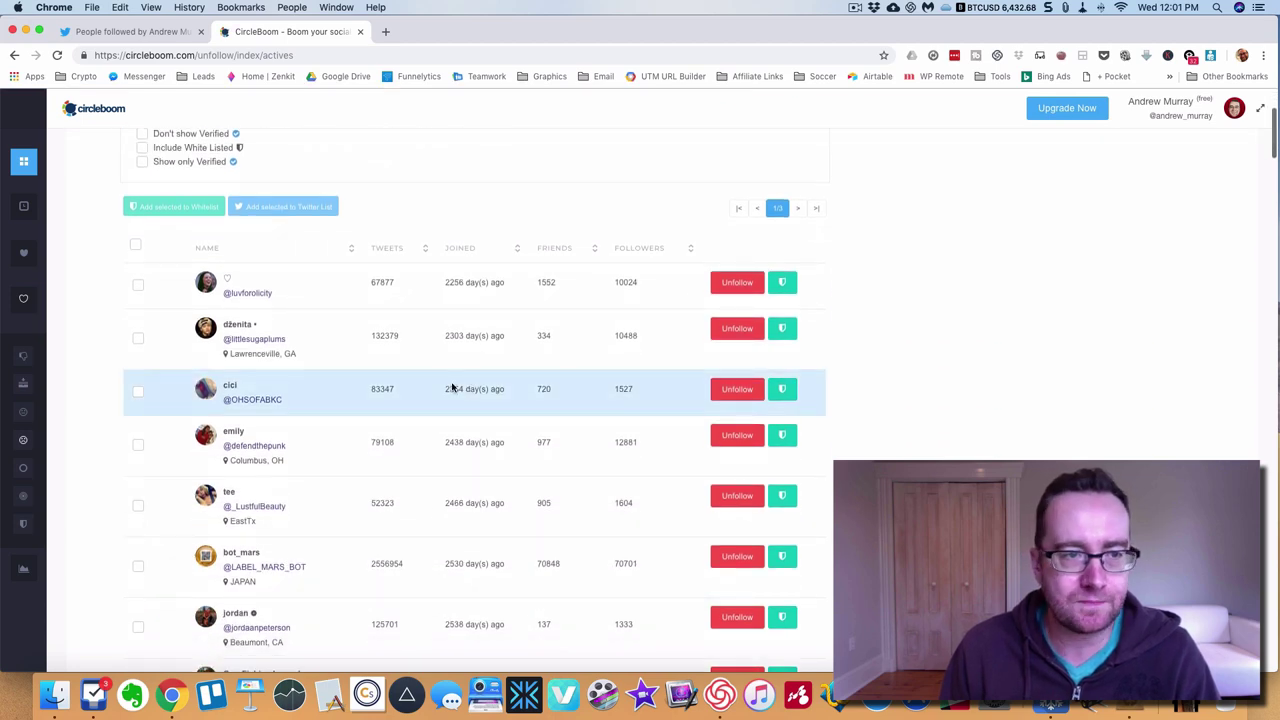
{"action": "scroll", "coordinate": [340, 364], "scroll_direction": "down", "scroll_amount": 1}
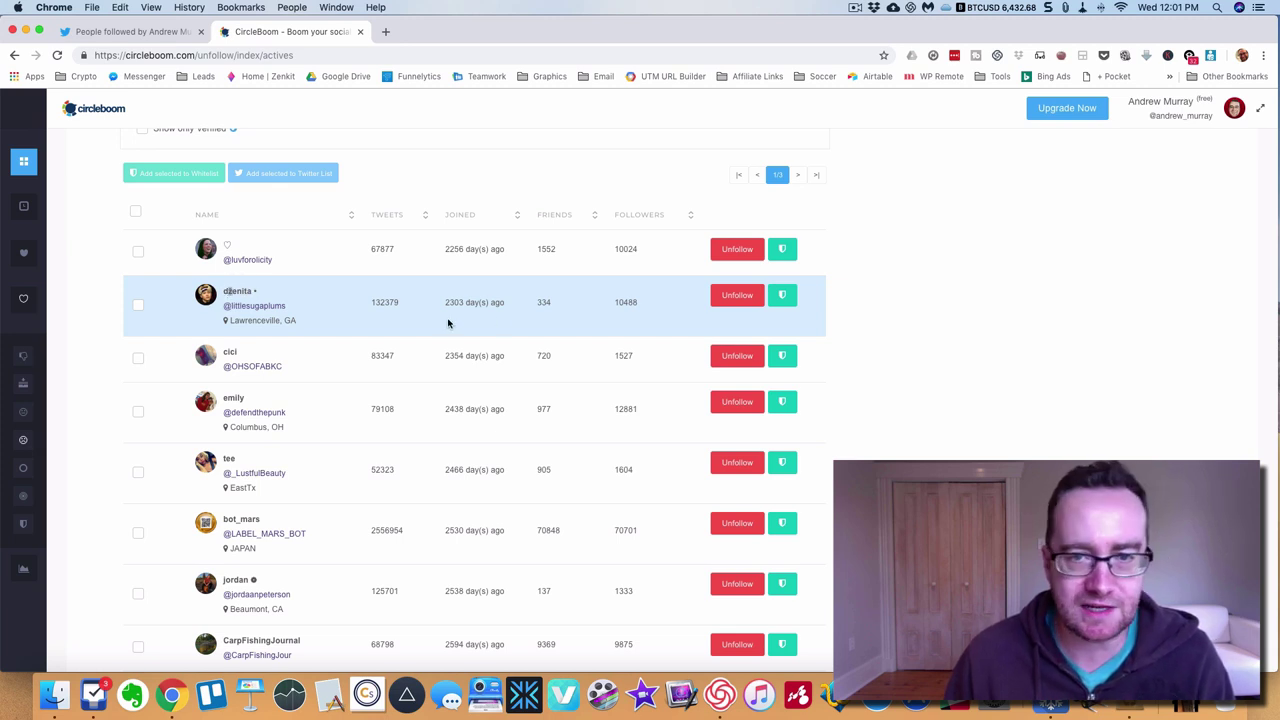
{"action": "left_click", "coordinate": [733, 295]}
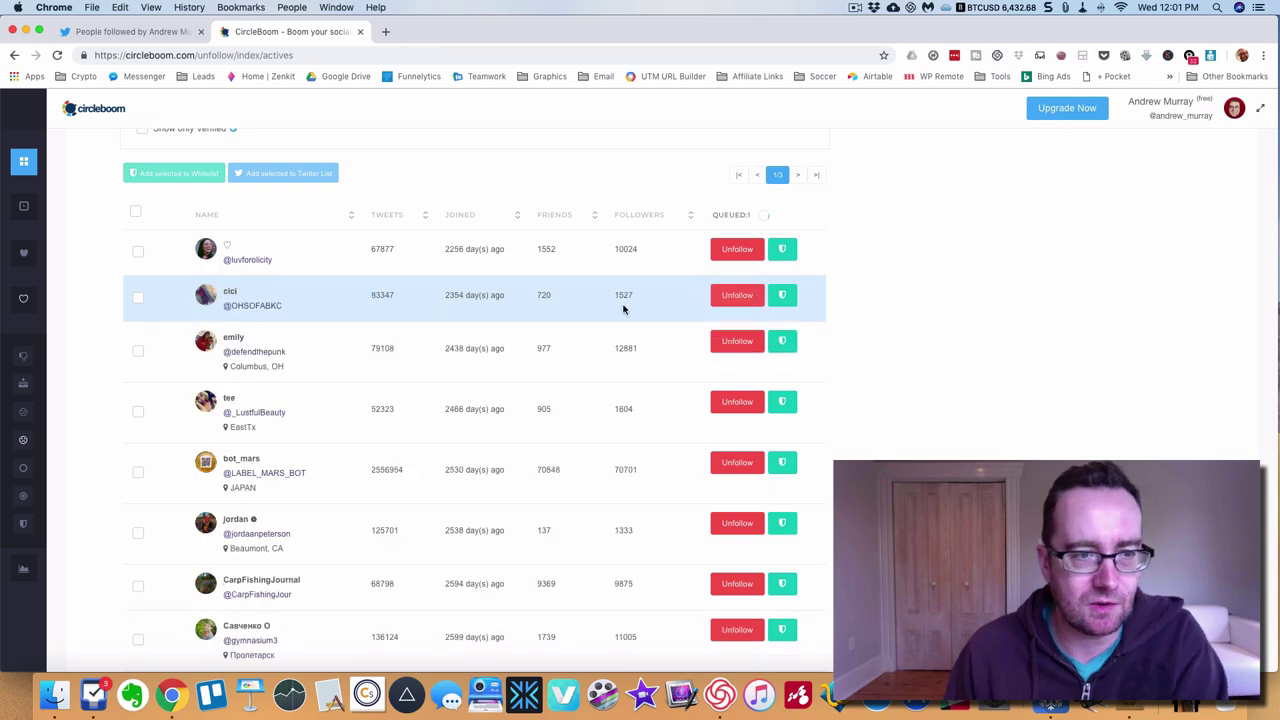
{"action": "left_click", "coordinate": [264, 307]}
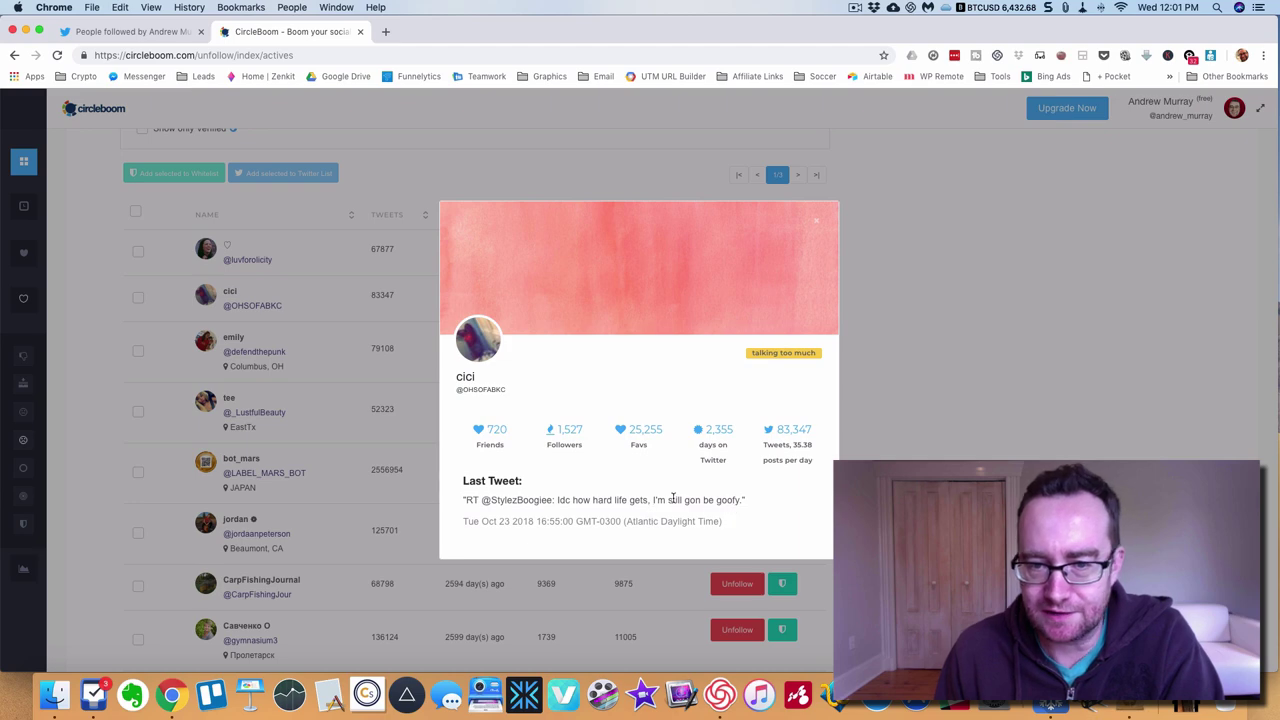
{"action": "key", "text": "Escape"}
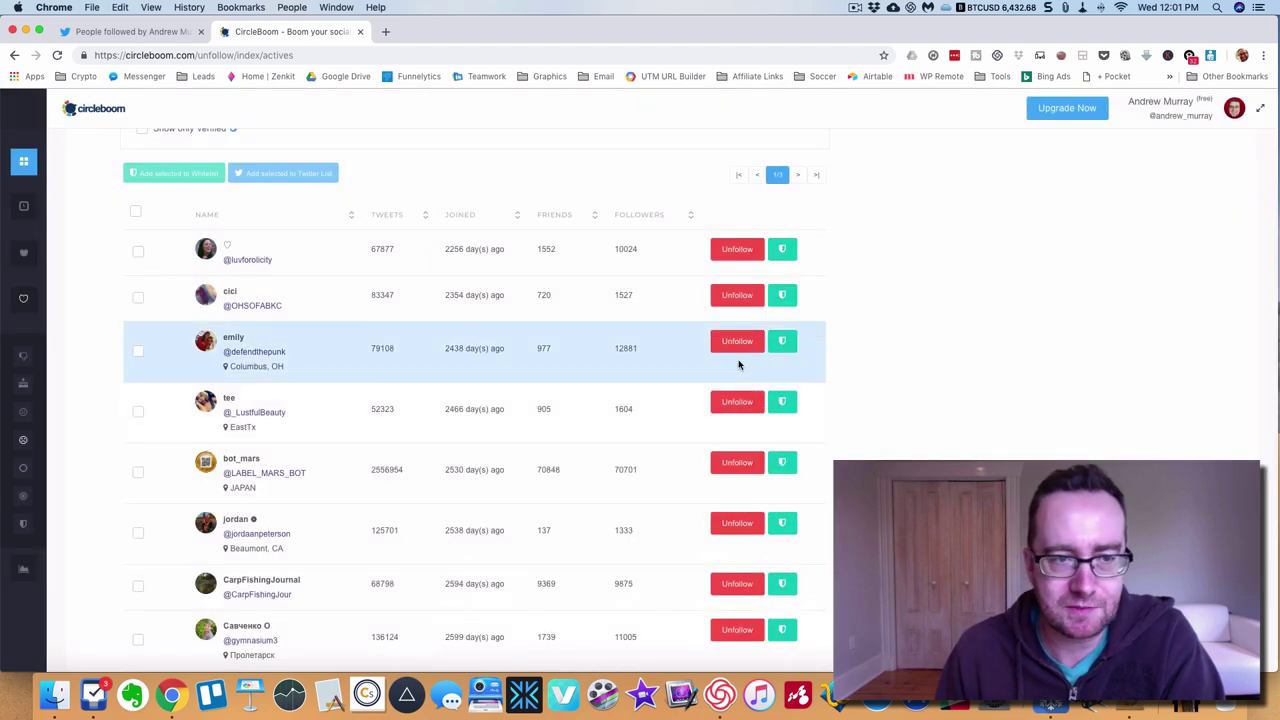
{"action": "left_click", "coordinate": [737, 294]}
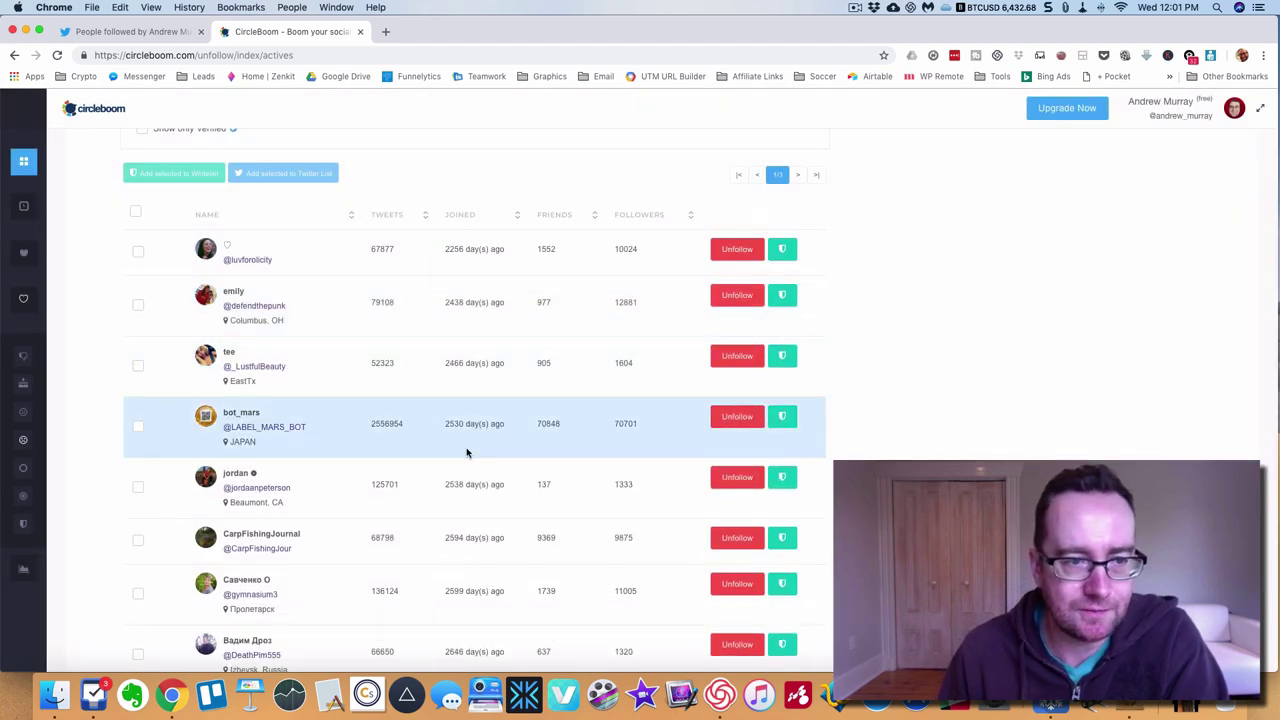
{"action": "left_click", "coordinate": [287, 428]}
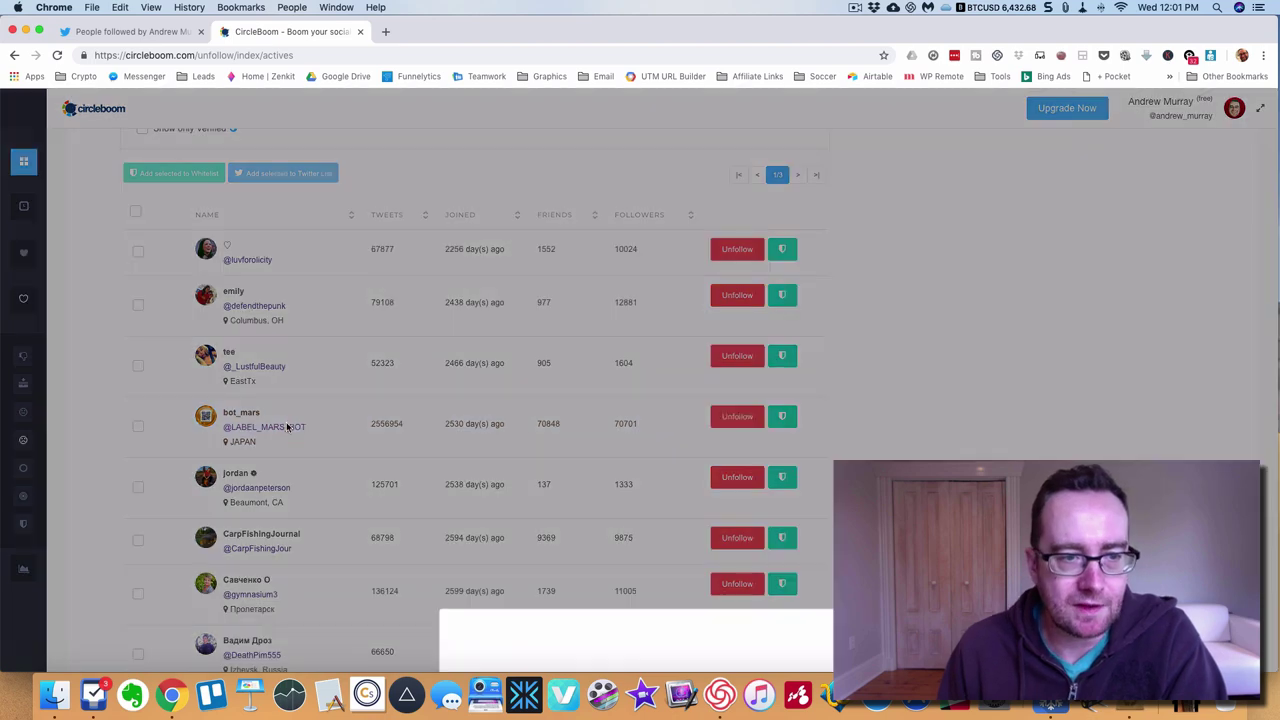
{"action": "key", "text": "Escape"}
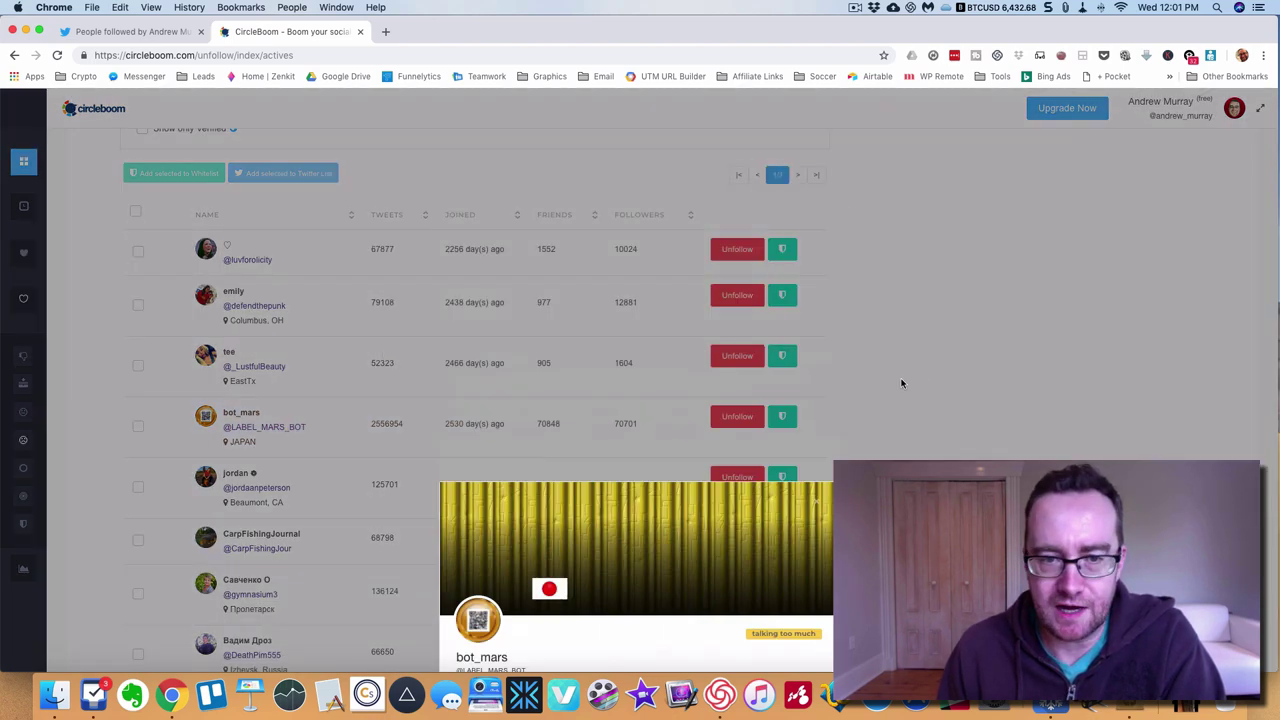
{"action": "left_click", "coordinate": [737, 416]}
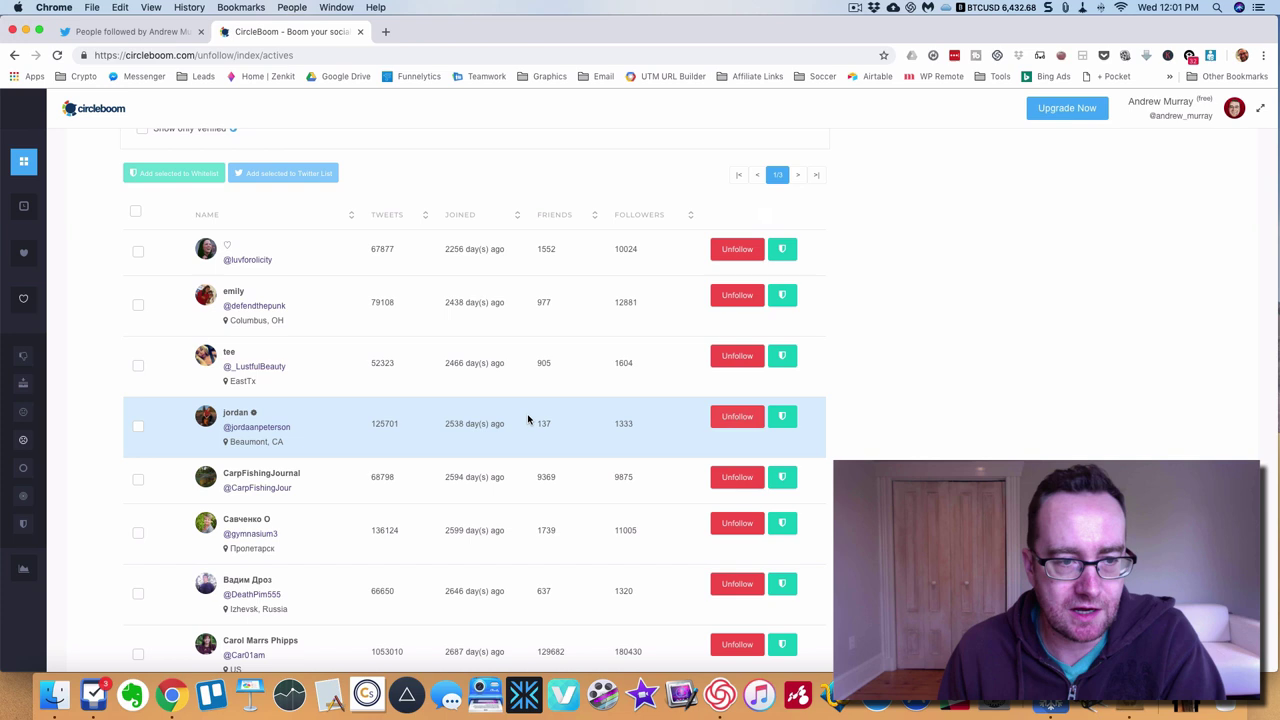
Unfollow the next several inactive accounts, including a previewed one and FriendFiler
{"action": "scroll", "coordinate": [410, 424], "scroll_direction": "down", "scroll_amount": 2}
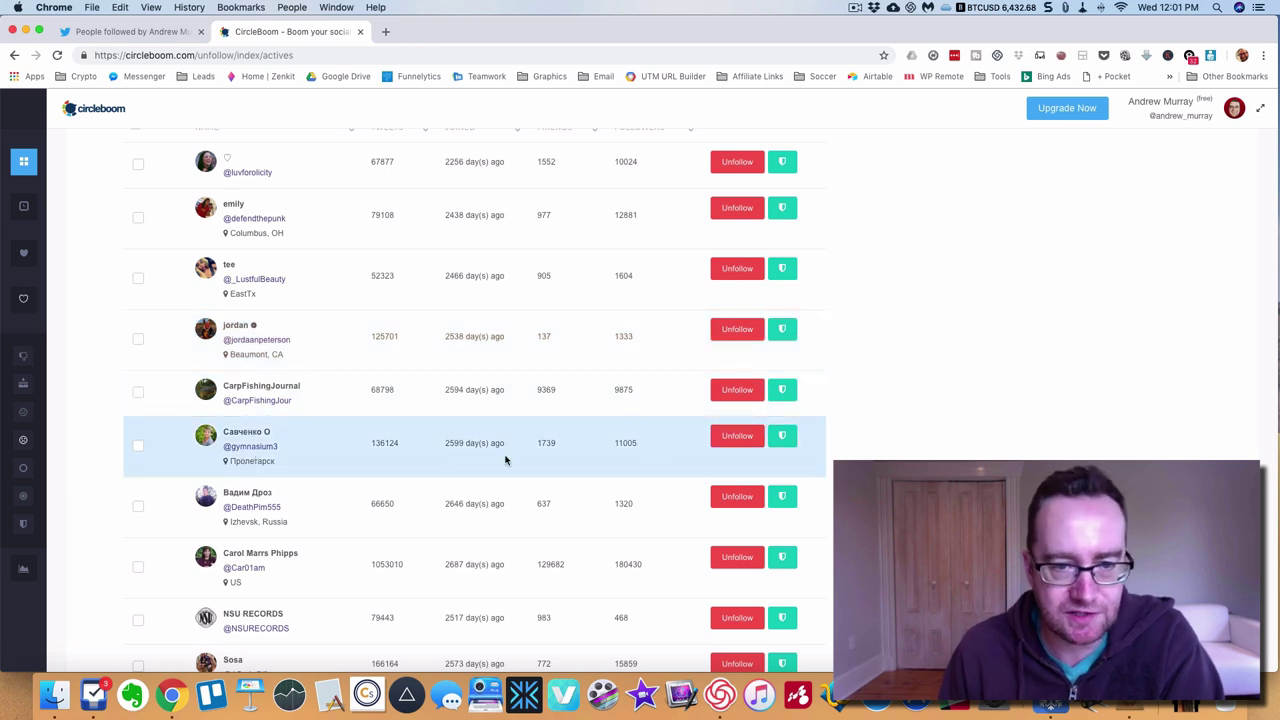
{"action": "left_click", "coordinate": [735, 437]}
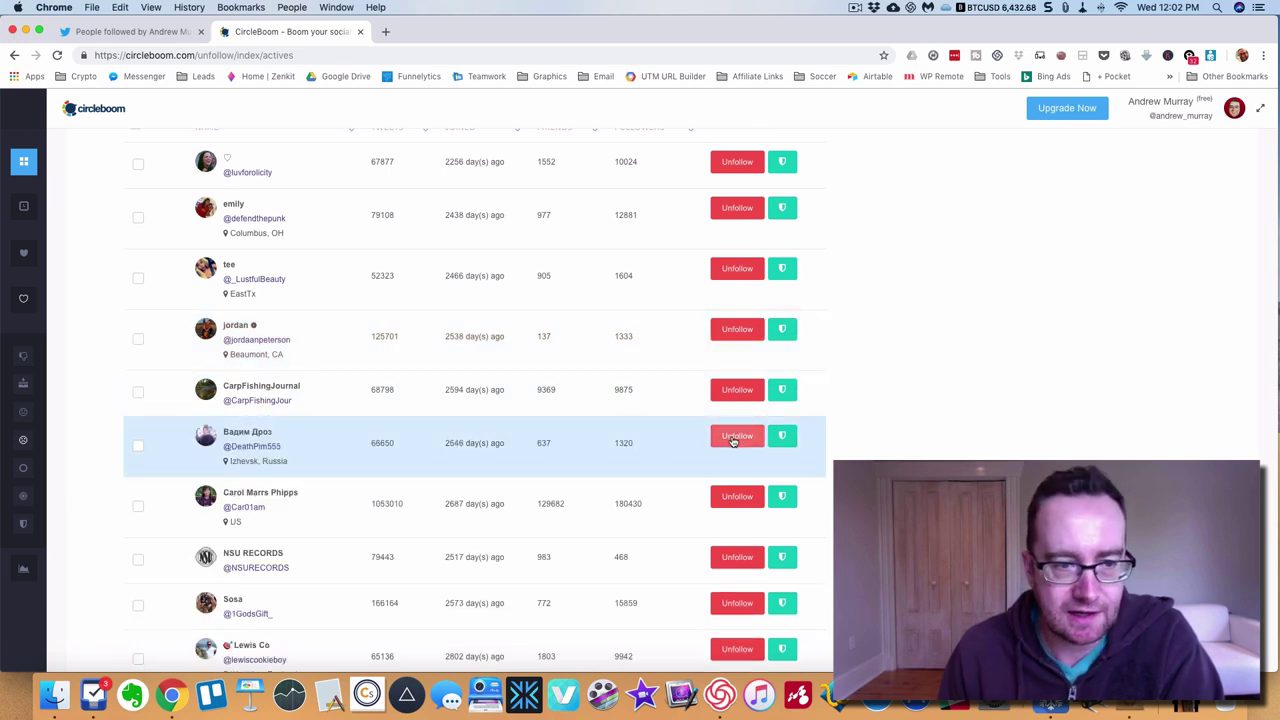
{"action": "left_click", "coordinate": [735, 437]}
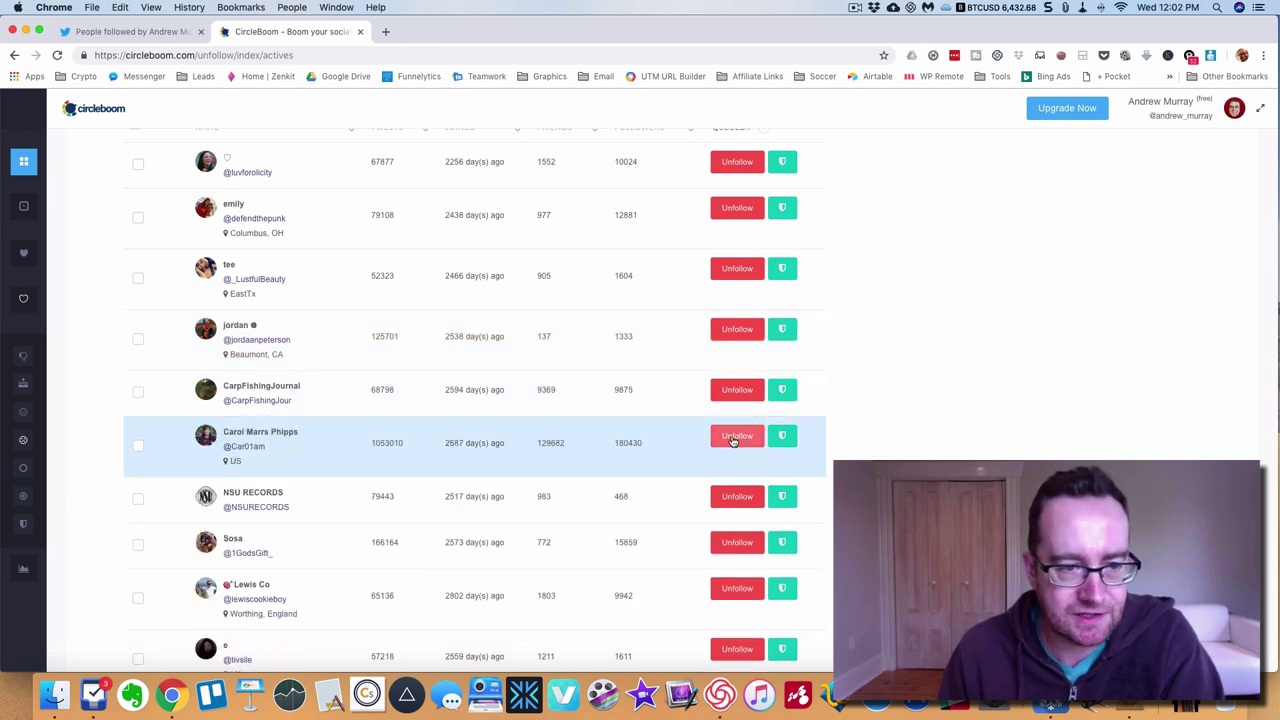
{"action": "left_click", "coordinate": [247, 450]}
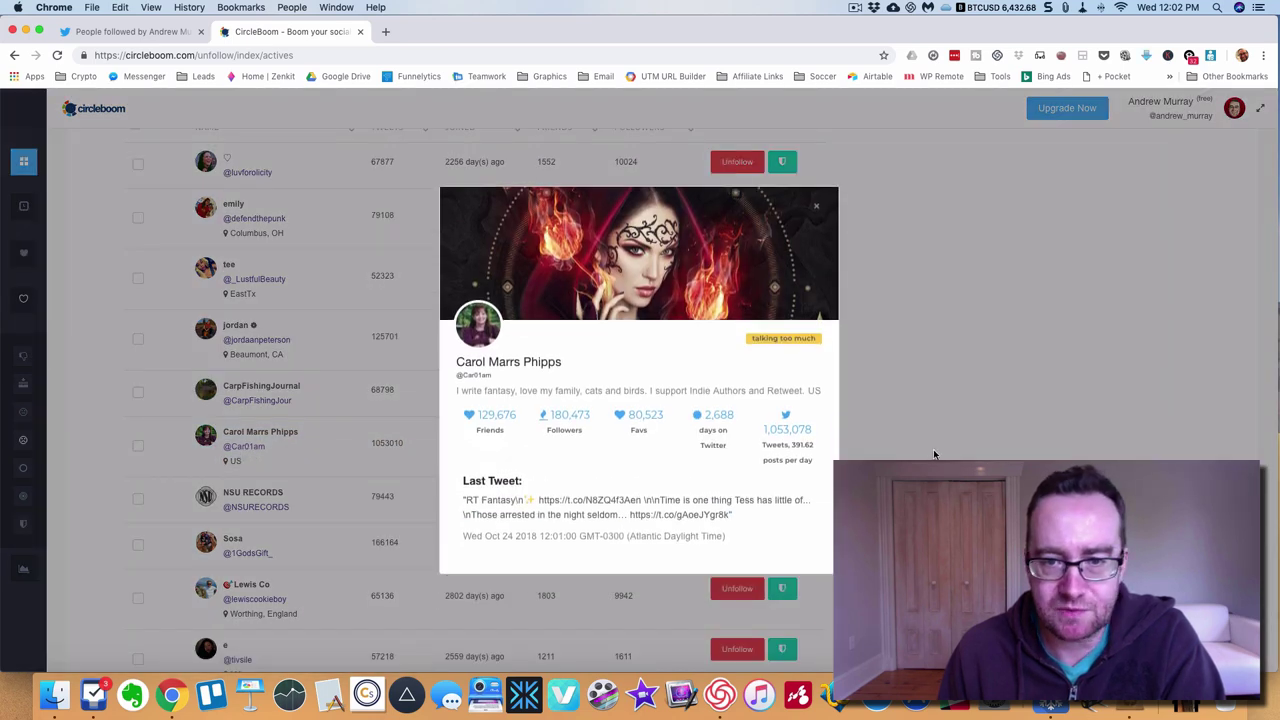
{"action": "left_click", "coordinate": [935, 455]}
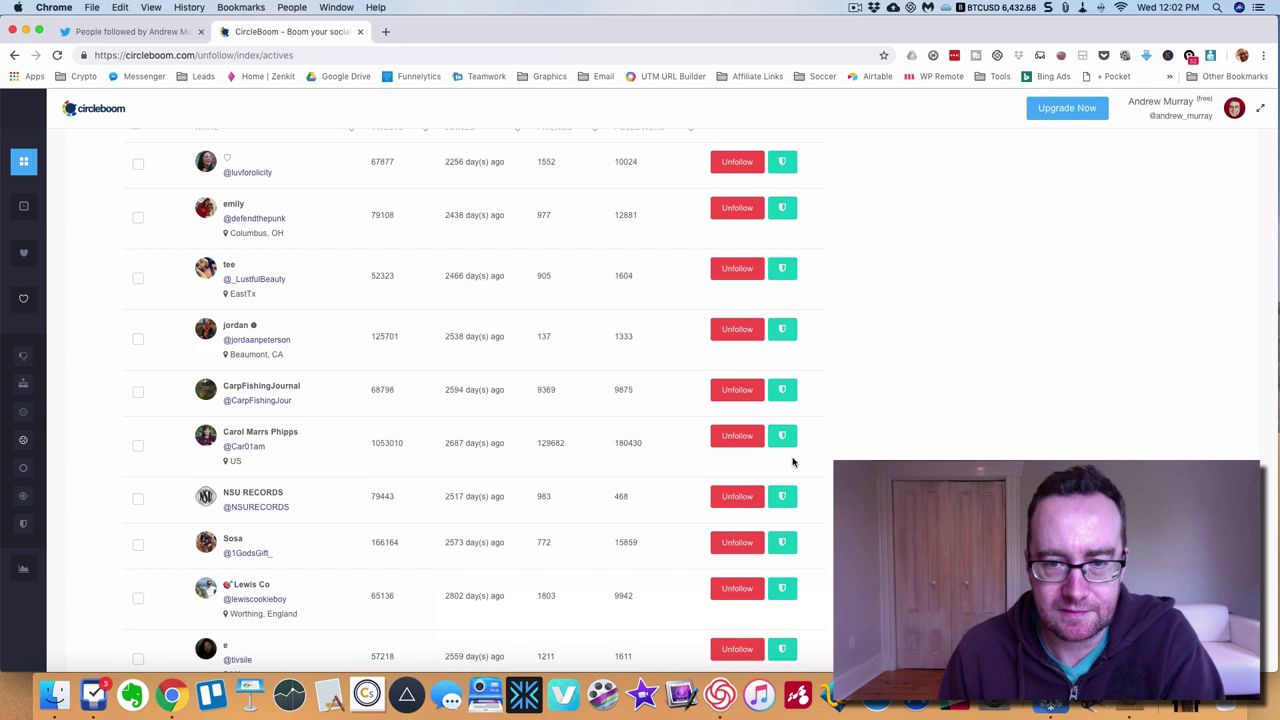
{"action": "left_click", "coordinate": [737, 440]}
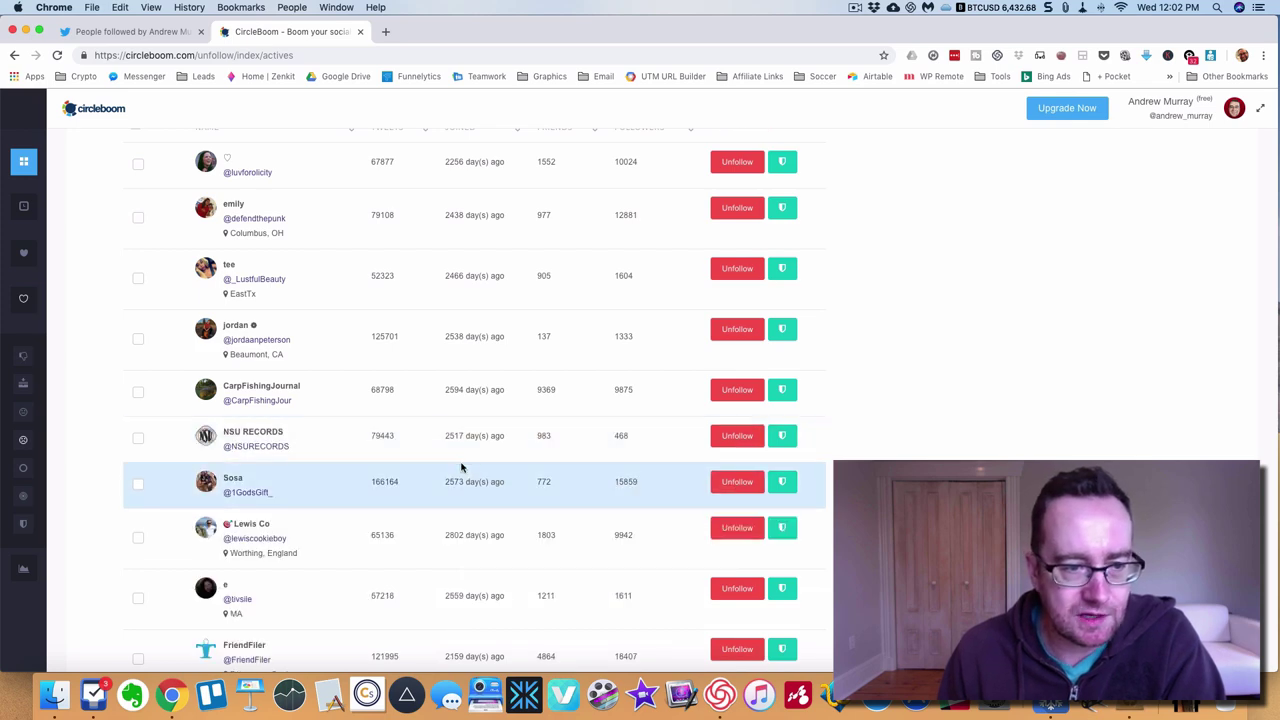
{"action": "scroll", "coordinate": [460, 464], "scroll_direction": "down", "scroll_amount": 5}
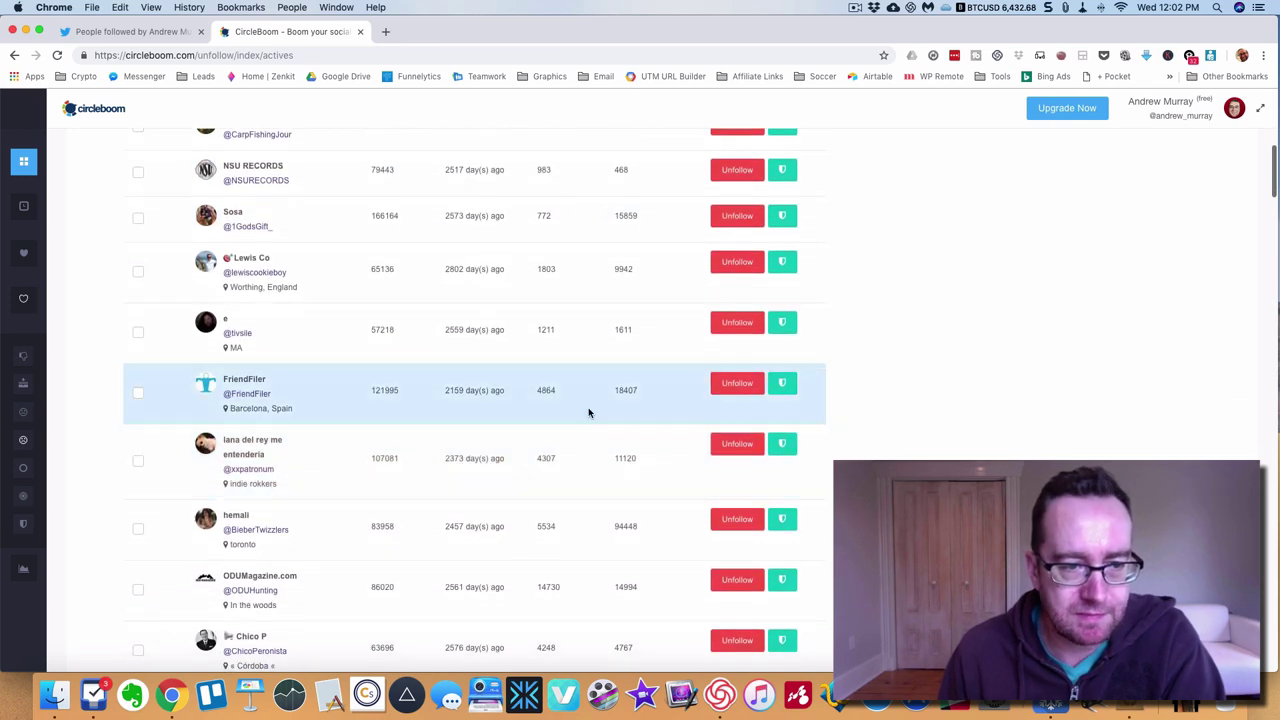
{"action": "left_click", "coordinate": [733, 383]}
Keep one previewed inactive account, then unfollow three more further down the list
{"action": "scroll", "coordinate": [480, 437], "scroll_direction": "down", "scroll_amount": 4}
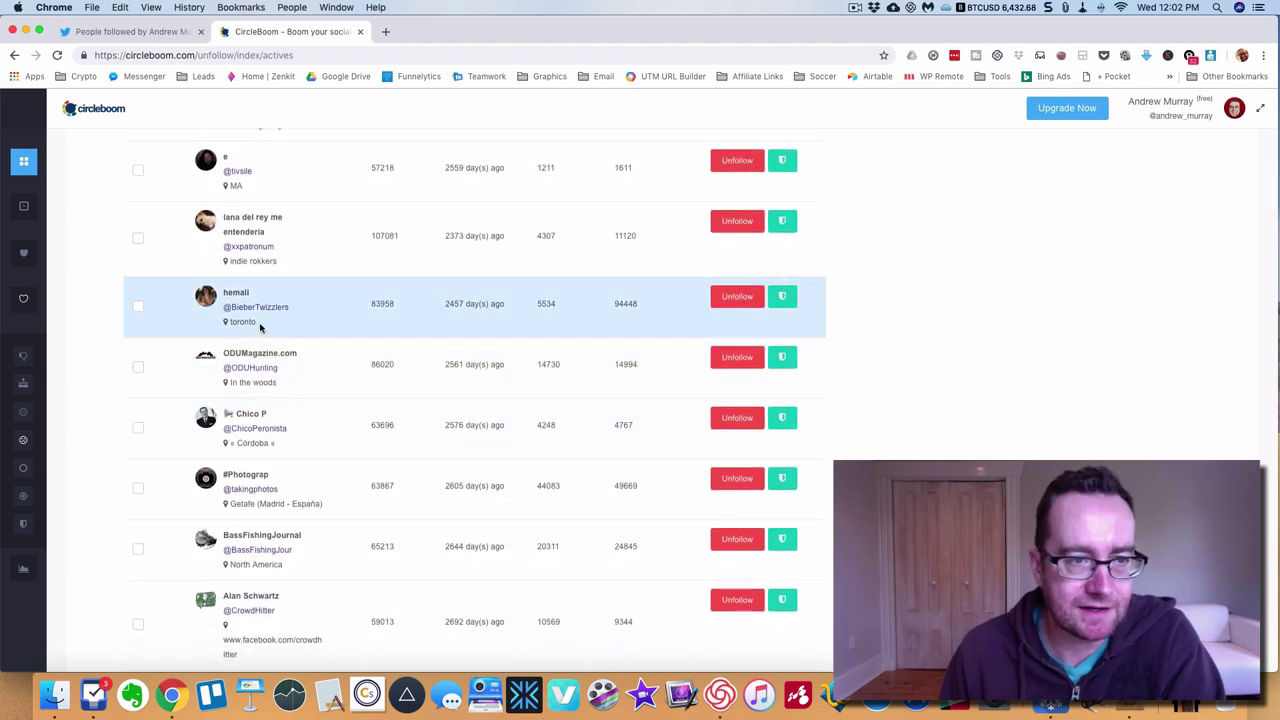
{"action": "left_click", "coordinate": [255, 309]}
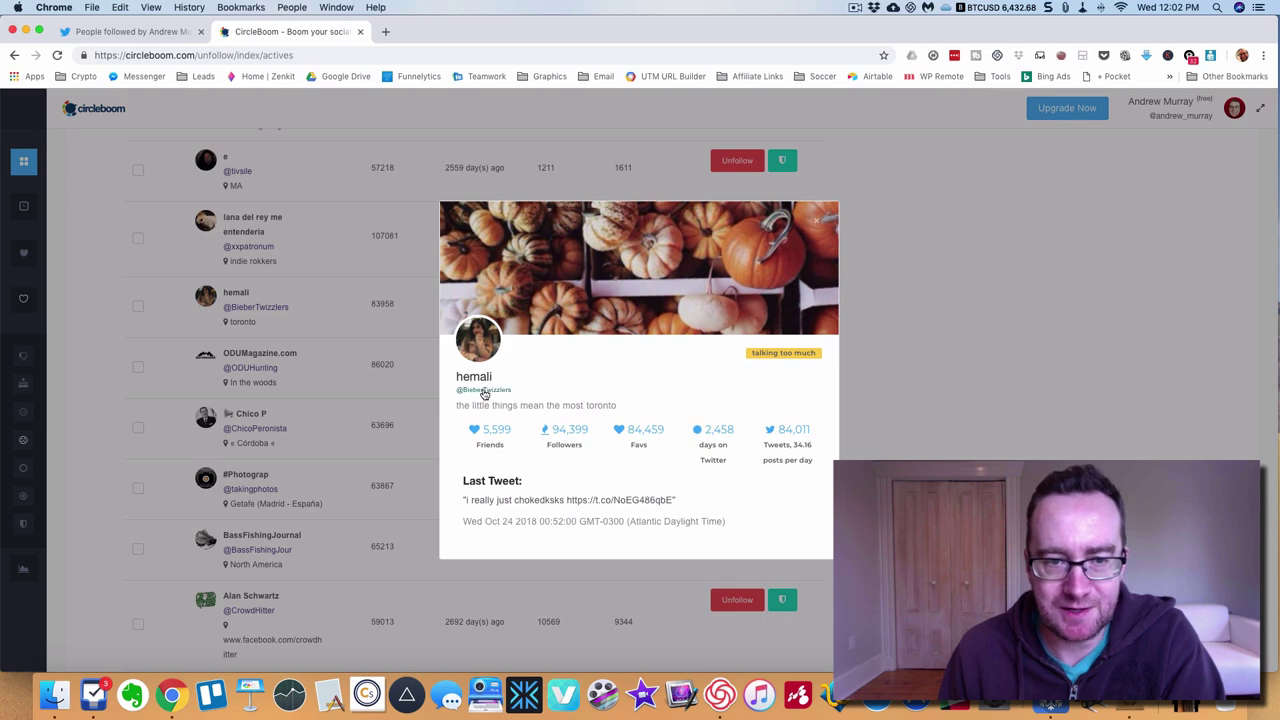
{"action": "left_click", "coordinate": [973, 411]}
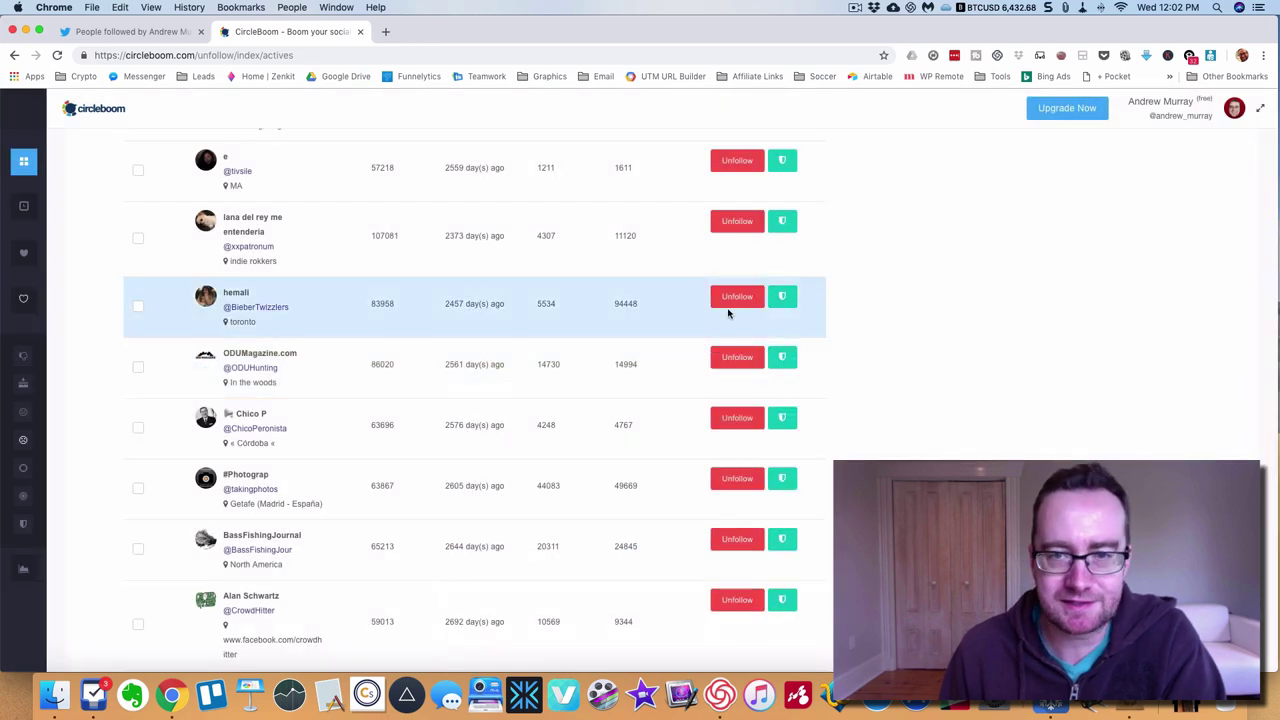
{"action": "scroll", "coordinate": [730, 305], "scroll_direction": "down", "scroll_amount": 2}
{"action": "scroll", "coordinate": [514, 474], "scroll_direction": "down", "scroll_amount": 5}
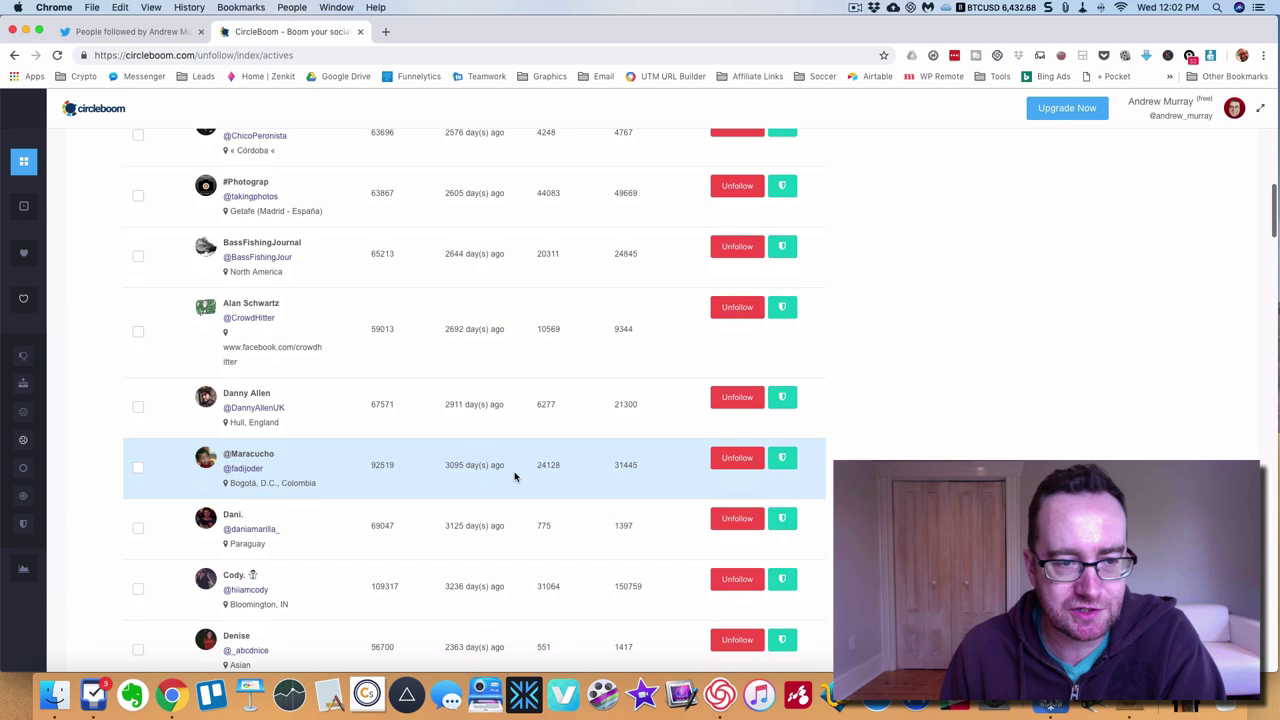
{"action": "scroll", "coordinate": [514, 476], "scroll_direction": "down", "scroll_amount": 1}
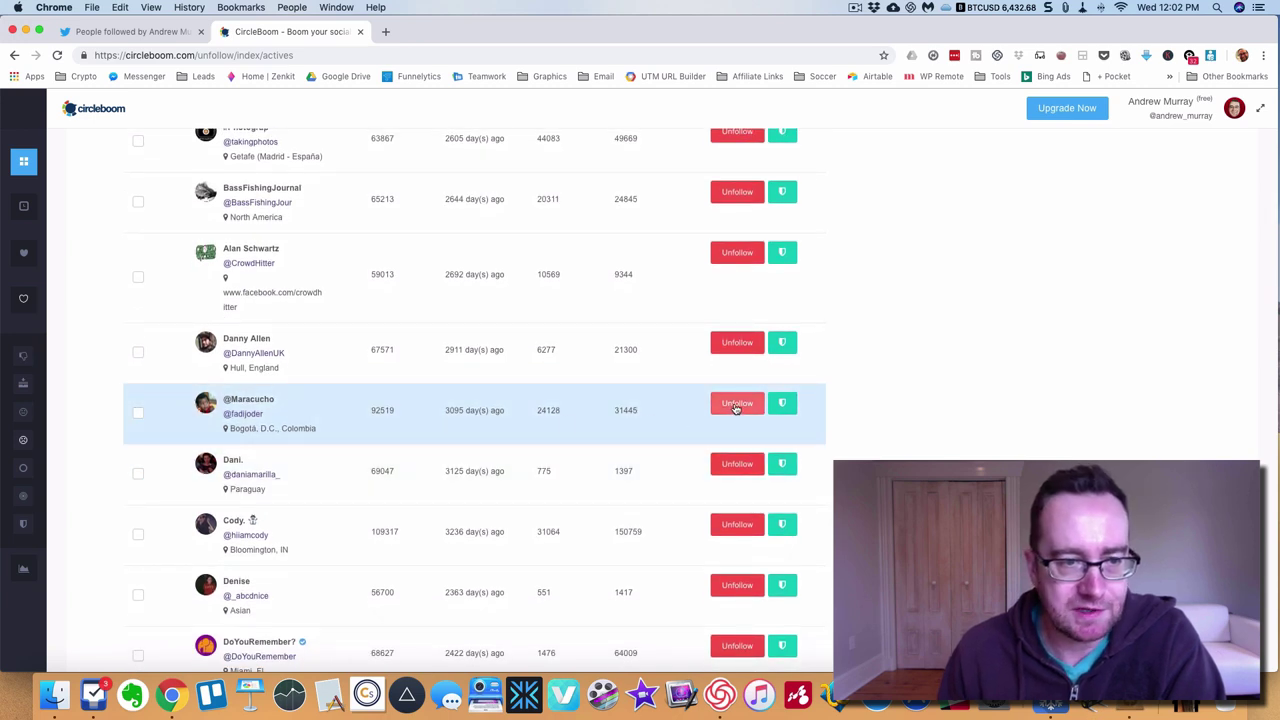
{"action": "left_click", "coordinate": [736, 404]}
{"action": "left_click", "coordinate": [736, 404]}
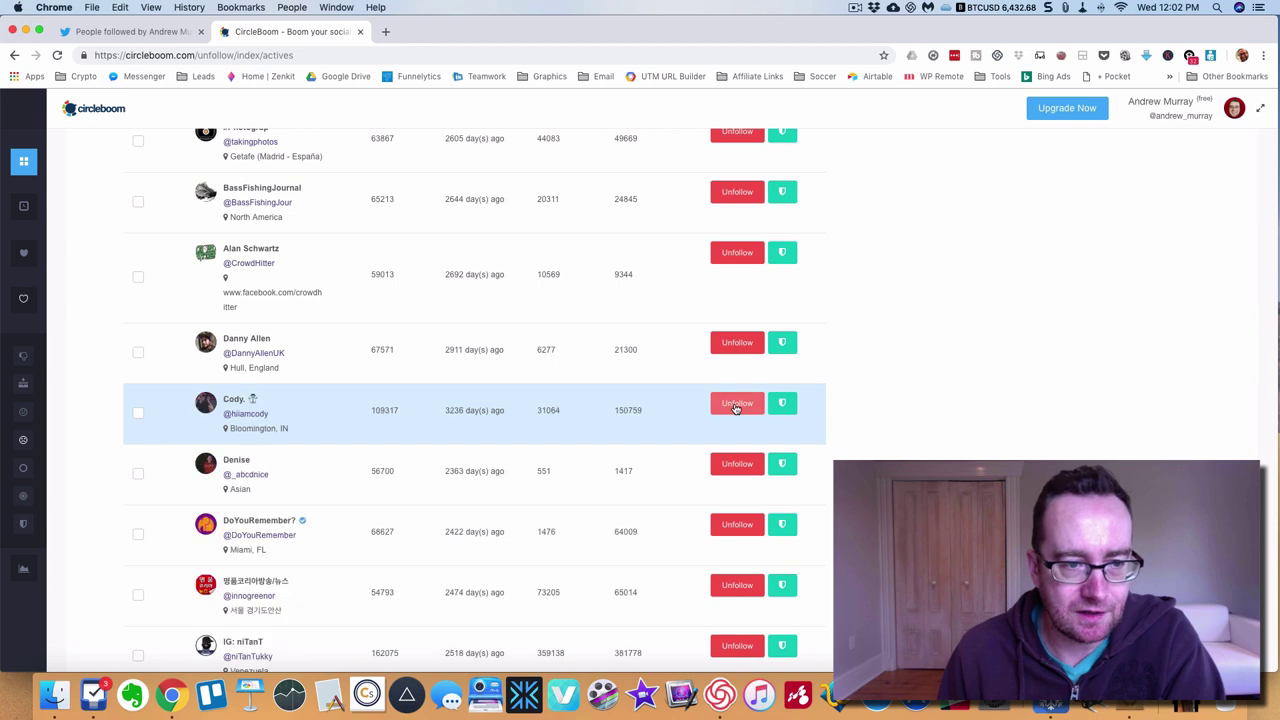
{"action": "left_click", "coordinate": [735, 462]}
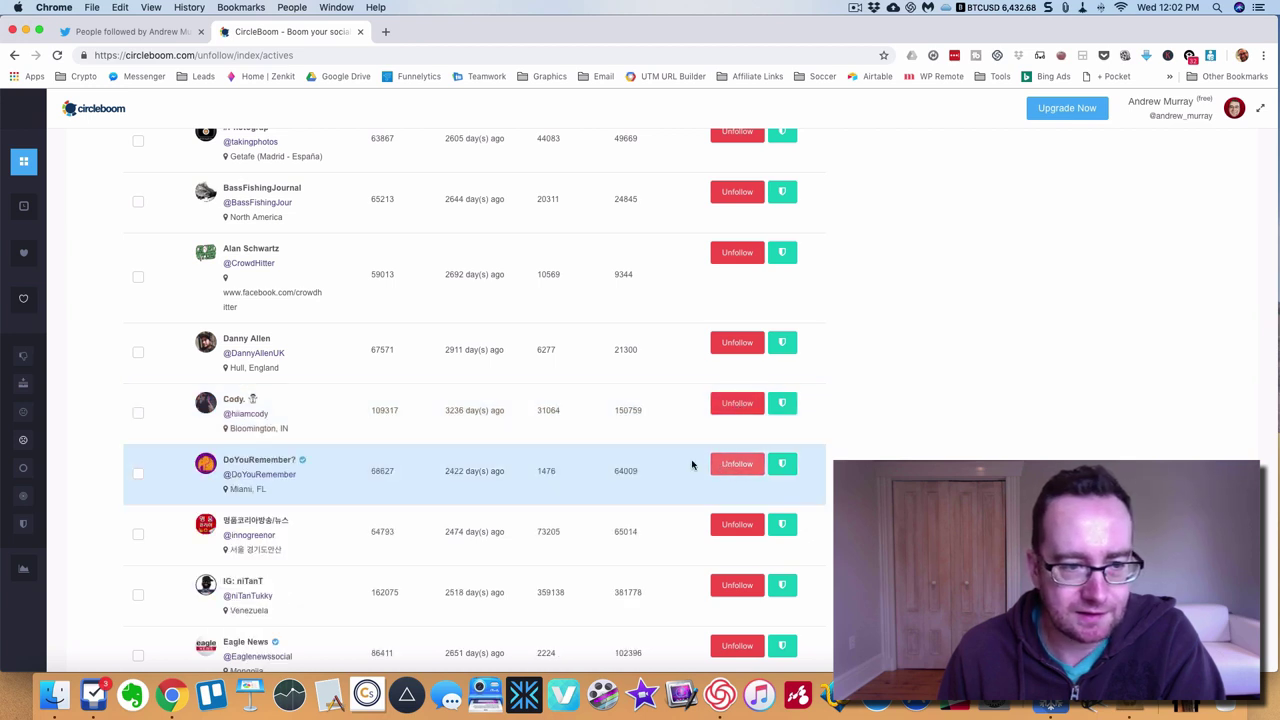
{"action": "scroll", "coordinate": [660, 464], "scroll_direction": "down", "scroll_amount": 1}
{"action": "scroll", "coordinate": [660, 464], "scroll_direction": "down", "scroll_amount": 3}
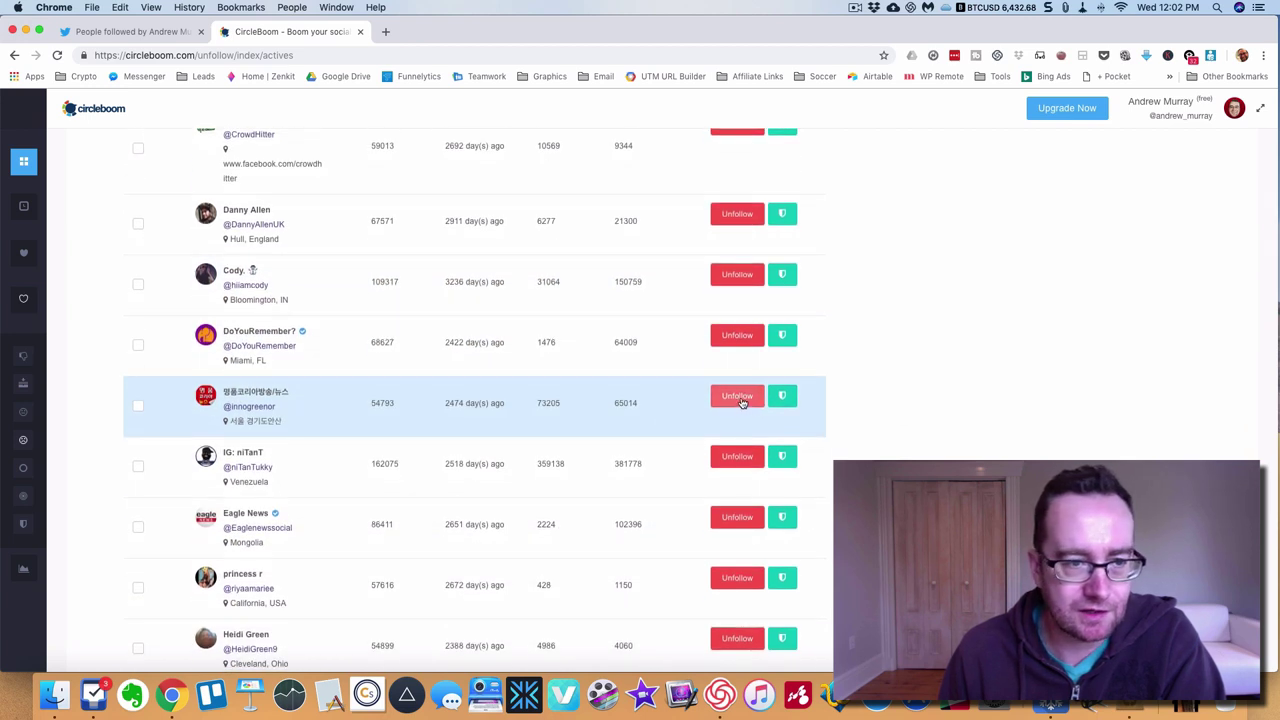
Unfollow the Korean news account, Eagle News and one more, then preview The Test Slayer
{"action": "left_click", "coordinate": [740, 403]}
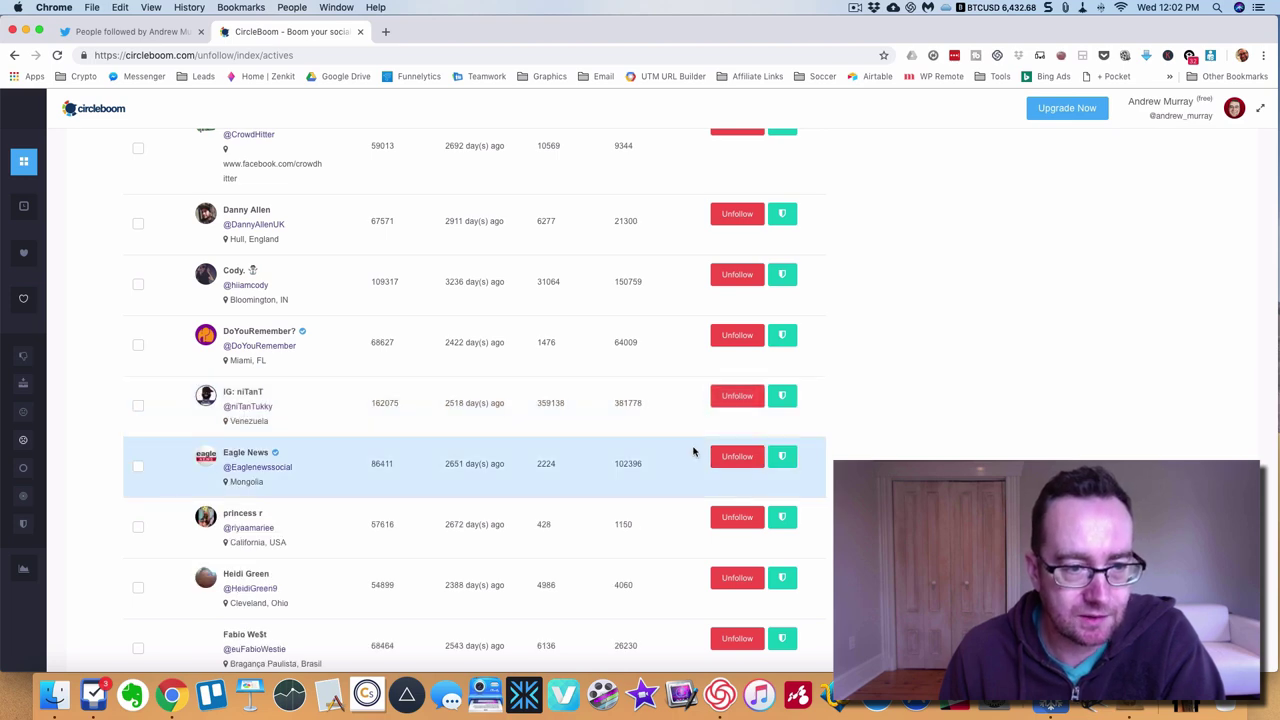
{"action": "left_click", "coordinate": [735, 455]}
{"action": "scroll", "coordinate": [620, 470], "scroll_direction": "down", "scroll_amount": 2}
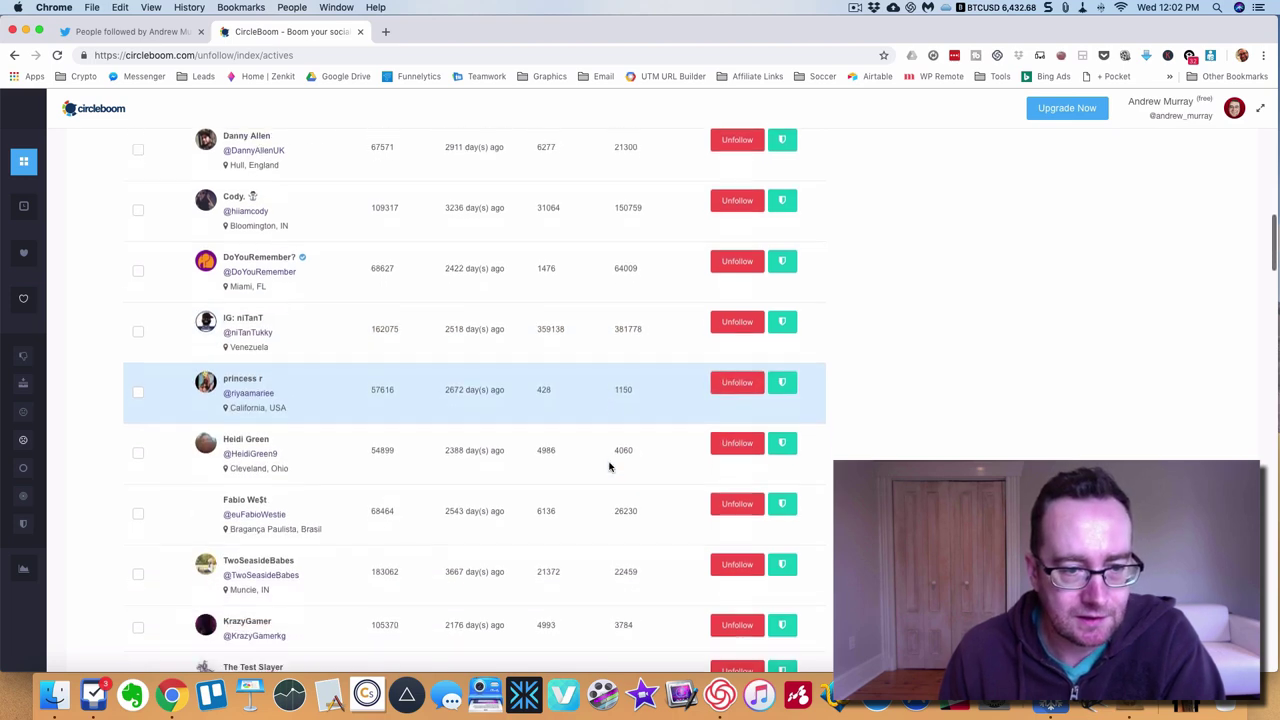
{"action": "left_click", "coordinate": [737, 487]}
{"action": "scroll", "coordinate": [640, 482], "scroll_direction": "down", "scroll_amount": 3}
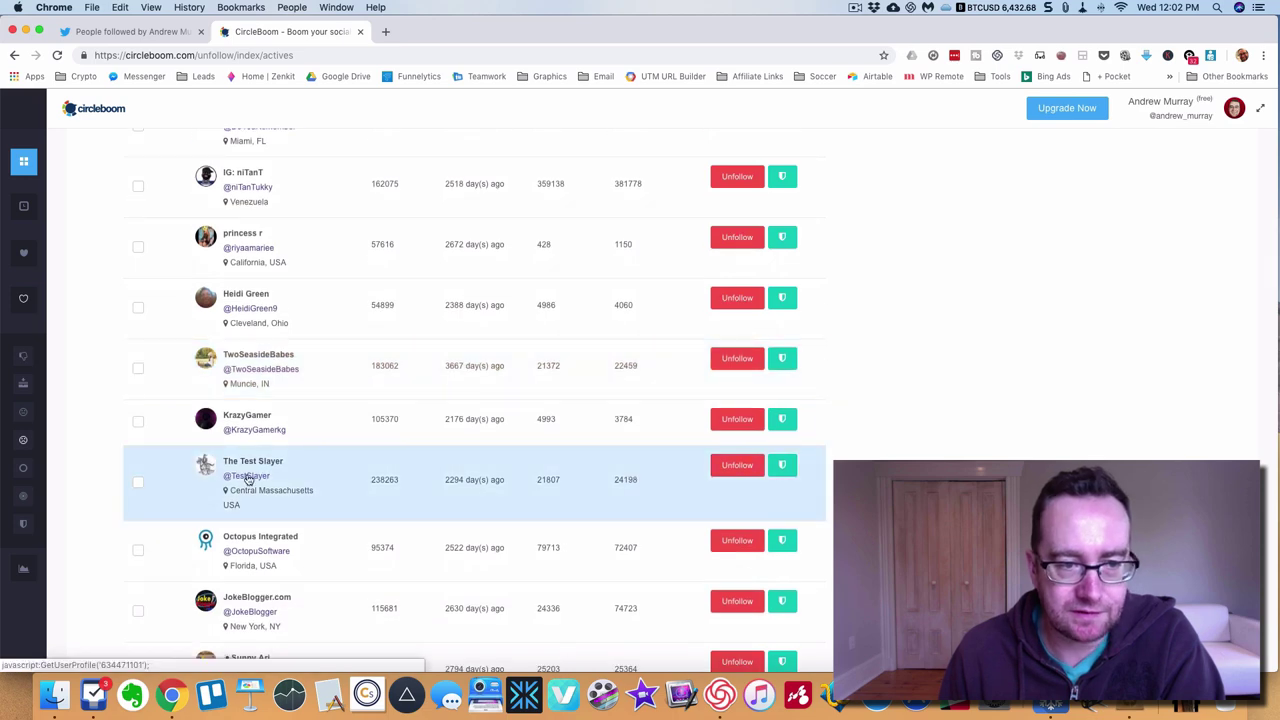
{"action": "left_click", "coordinate": [250, 479]}
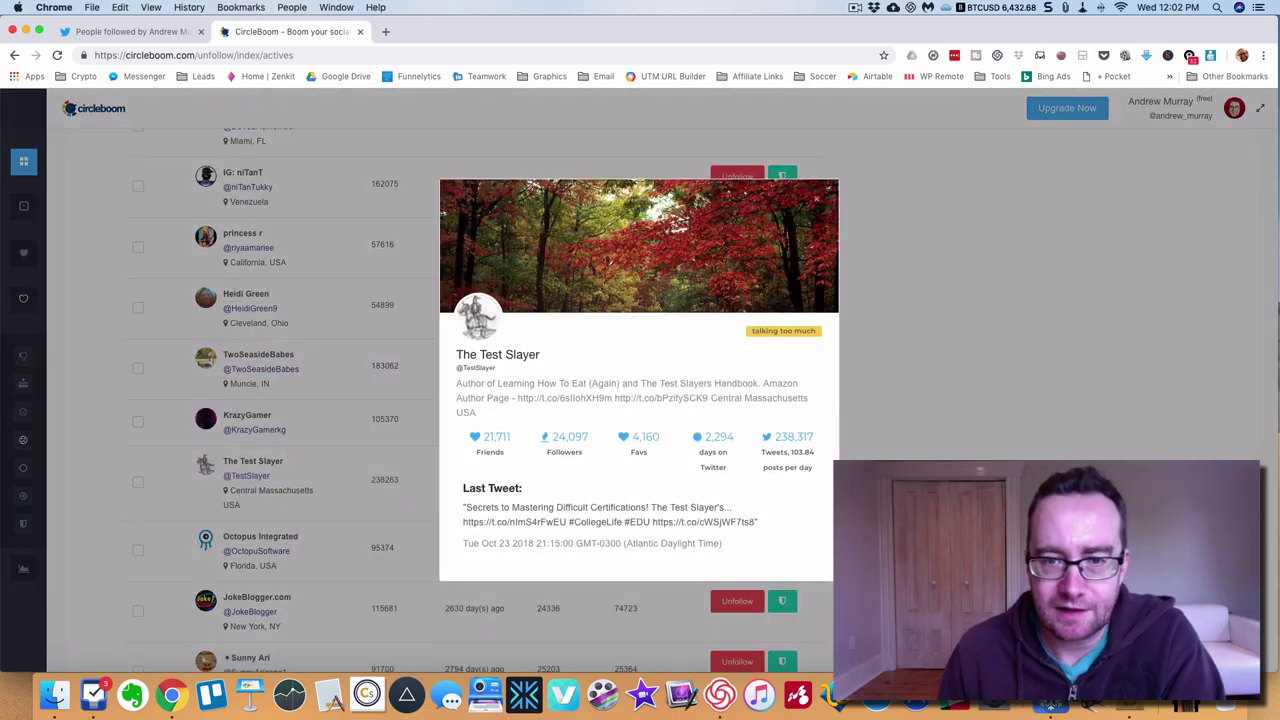
{"action": "left_click", "coordinate": [295, 456]}
{"action": "scroll", "coordinate": [295, 456], "scroll_direction": "down", "scroll_amount": 5}
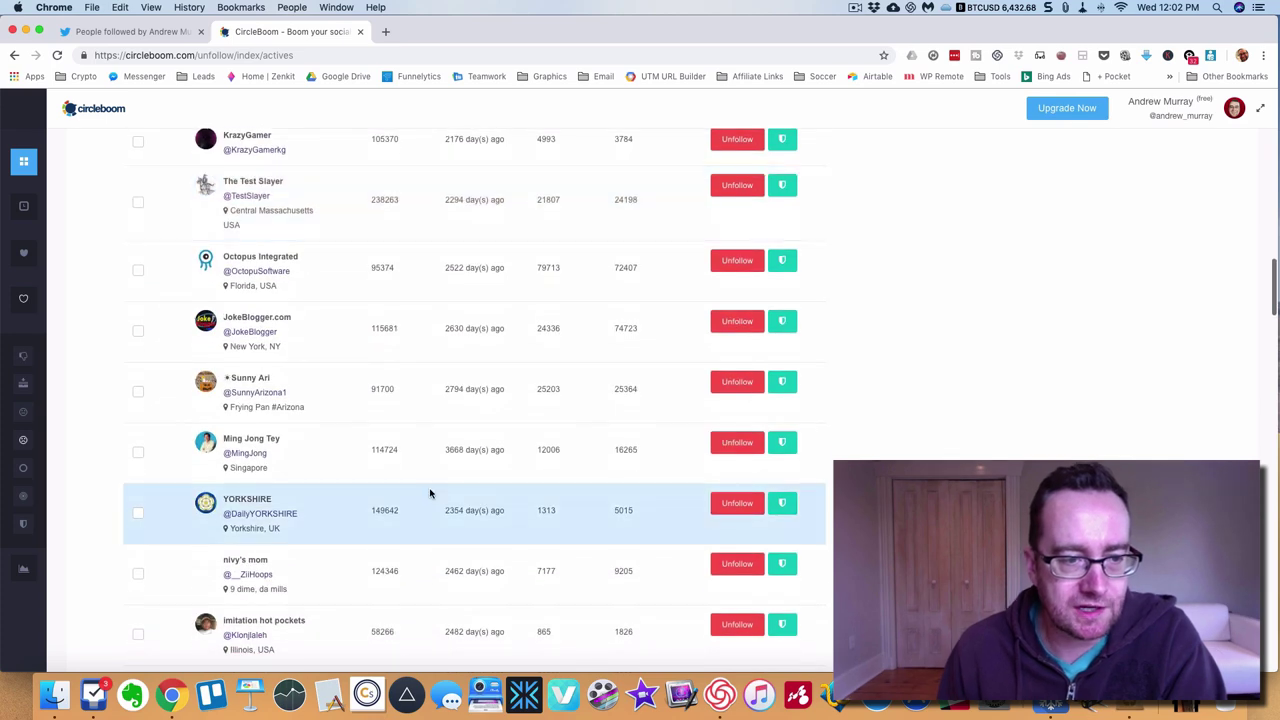
{"action": "scroll", "coordinate": [295, 456], "scroll_direction": "up", "scroll_amount": 3}
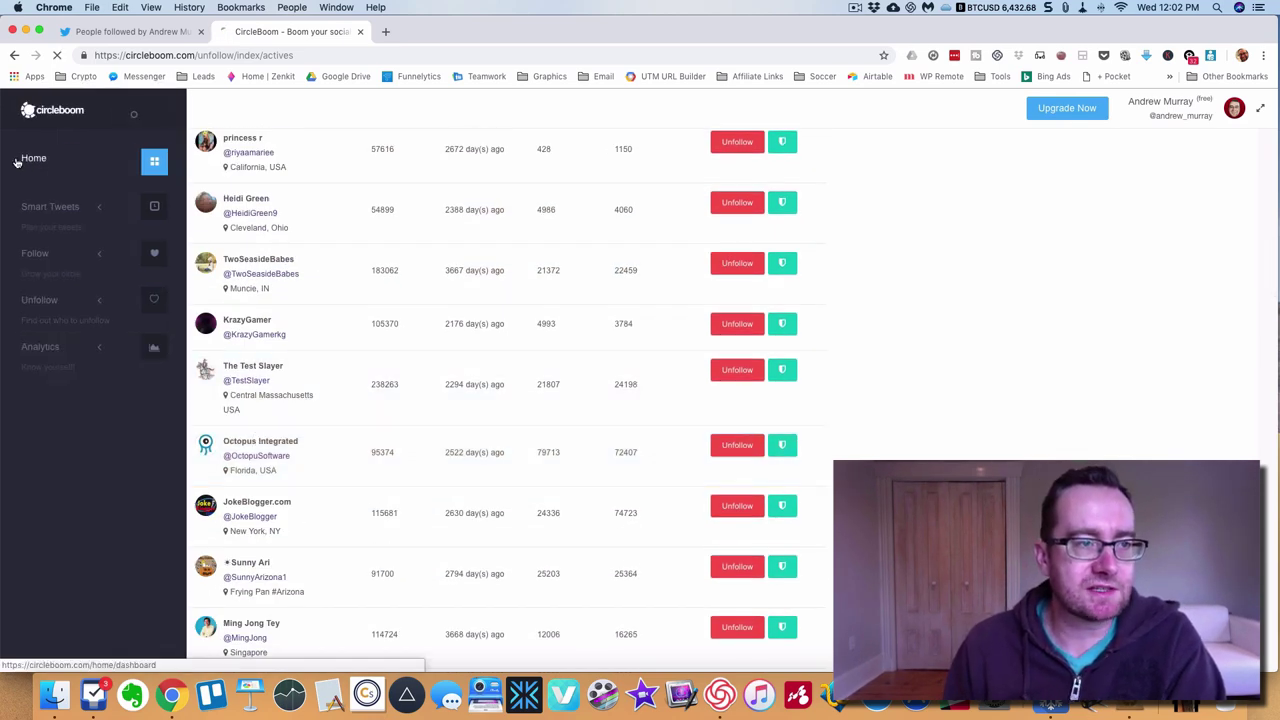
Return to the dashboard and open Unfollow > Fake / Spam, which lists no spam accounts
{"action": "left_click", "coordinate": [22, 161]}
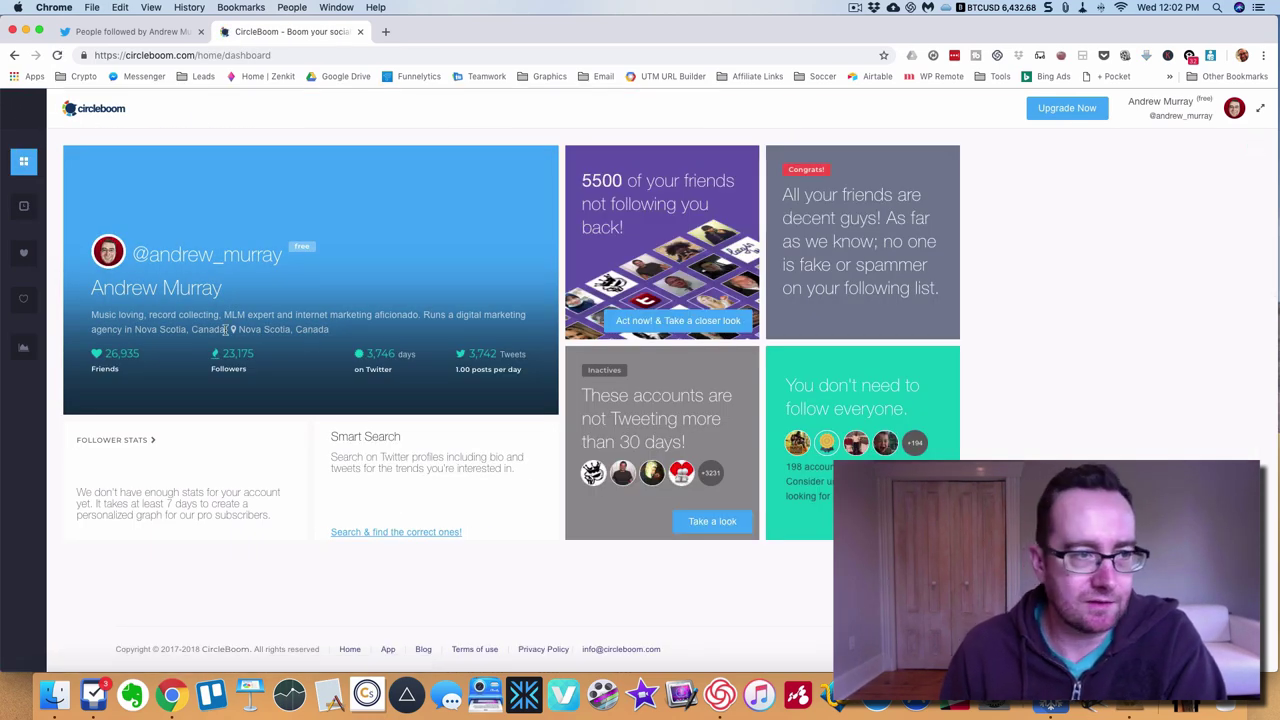
{"action": "mouse_move", "coordinate": [35, 300]}
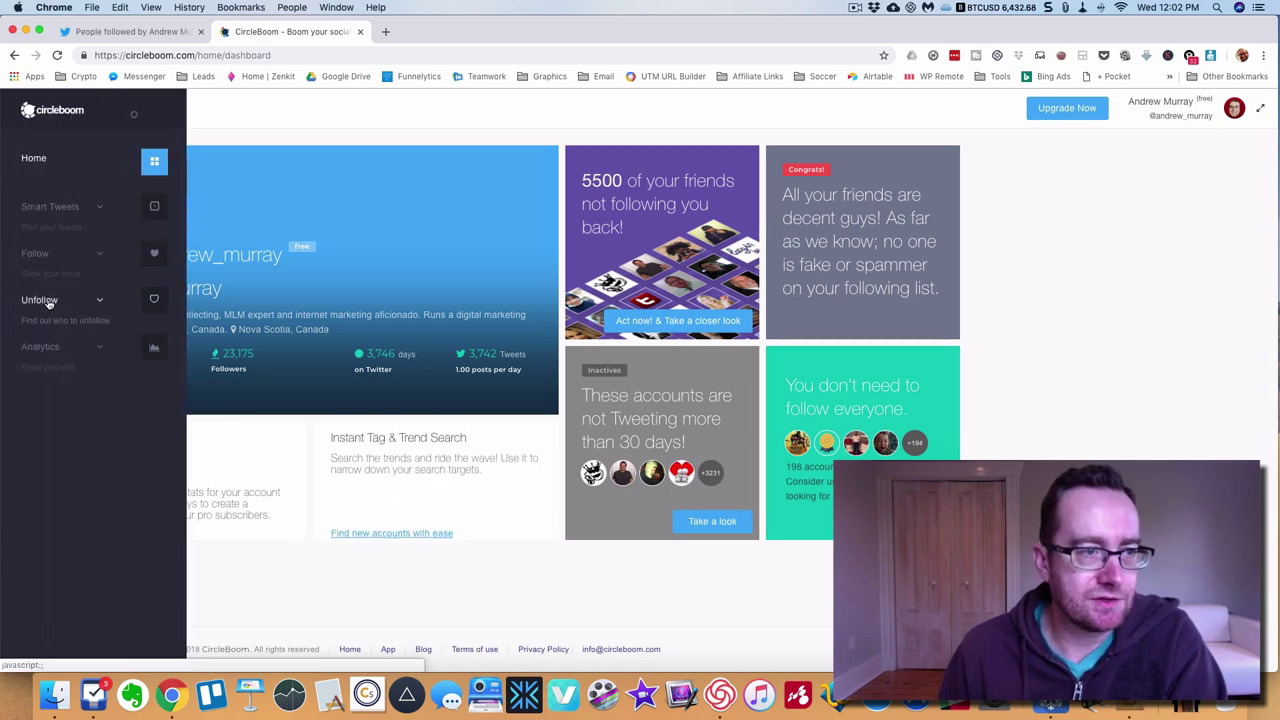
{"action": "left_click", "coordinate": [47, 302]}
{"action": "left_click", "coordinate": [46, 255]}
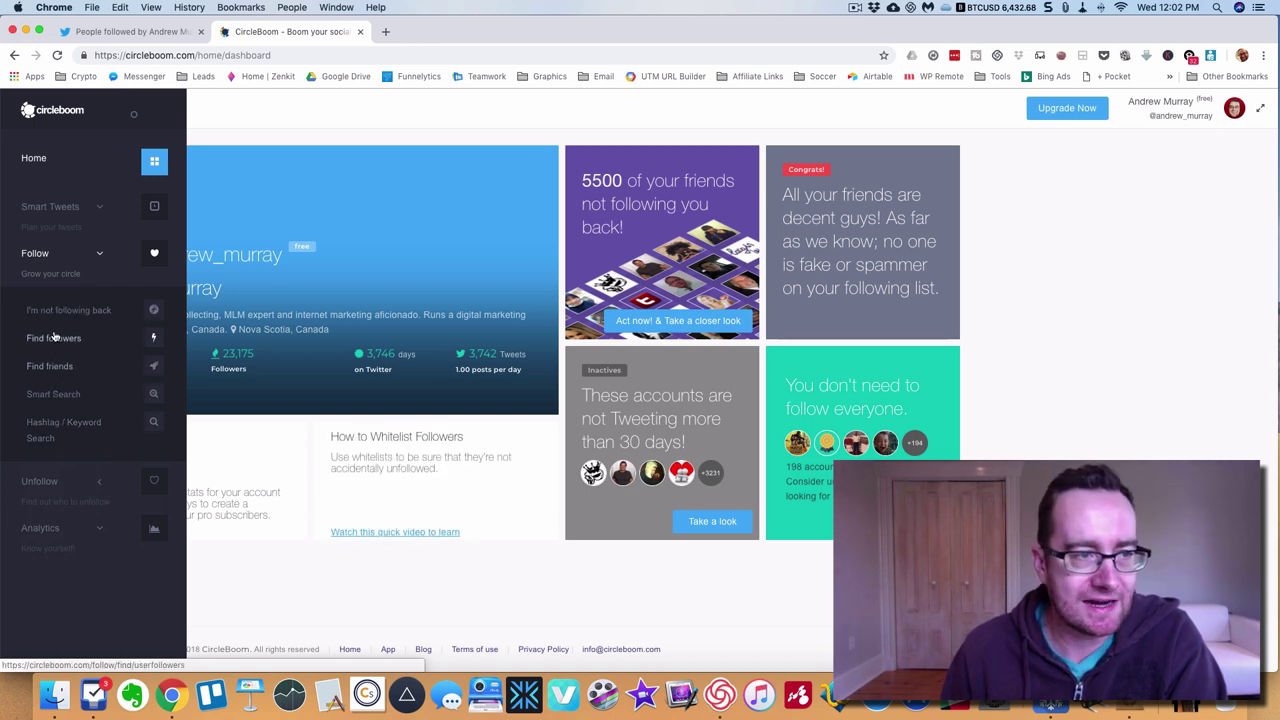
{"action": "left_click", "coordinate": [38, 482]}
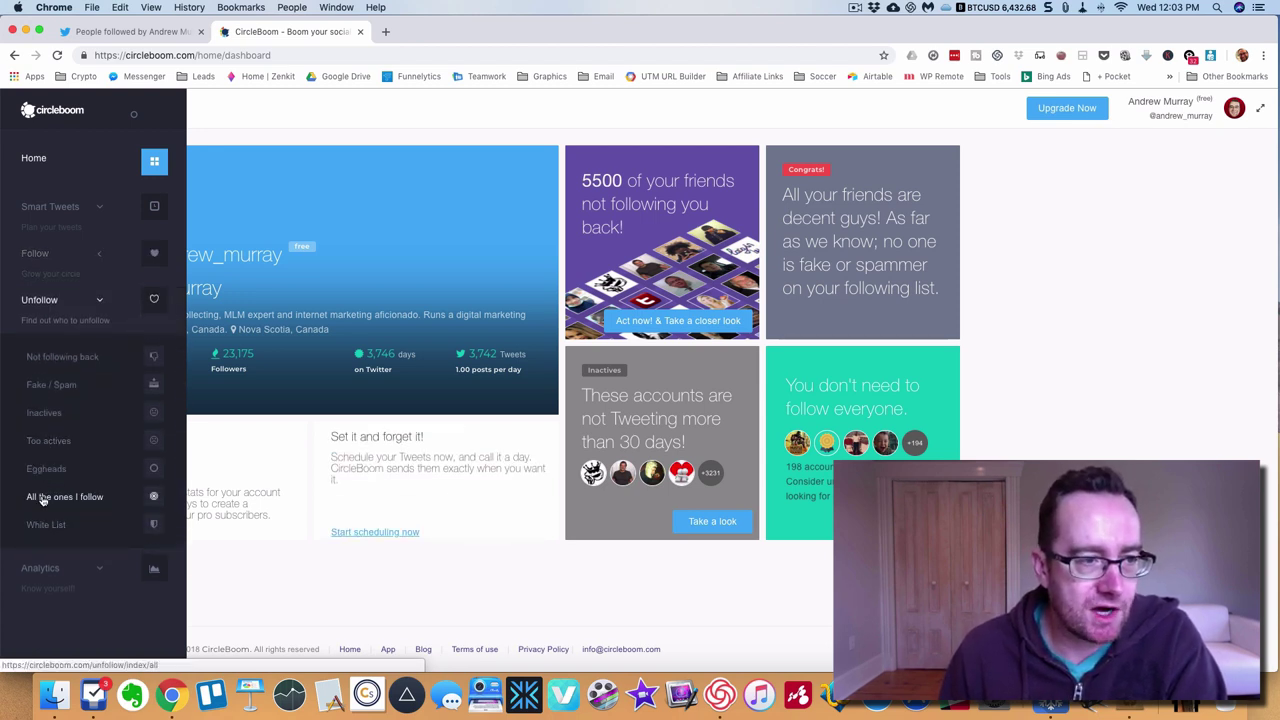
{"action": "left_click", "coordinate": [54, 384]}
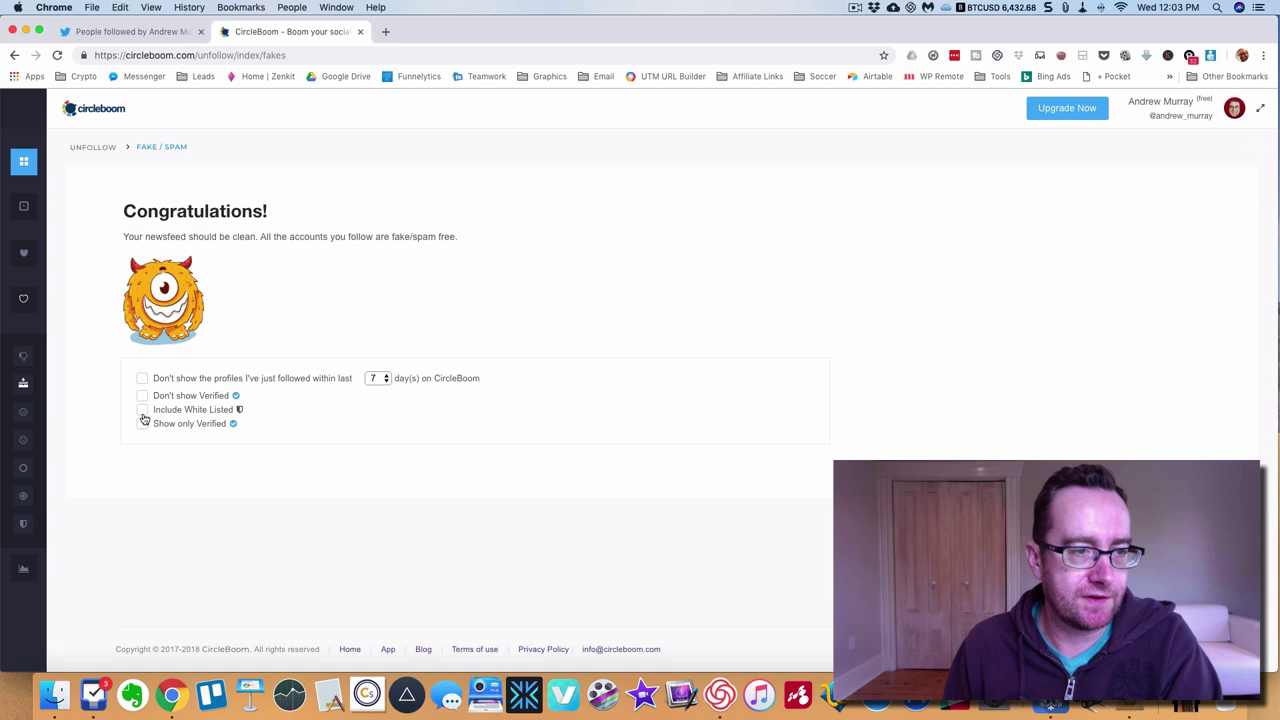
{"action": "mouse_move", "coordinate": [29, 386]}
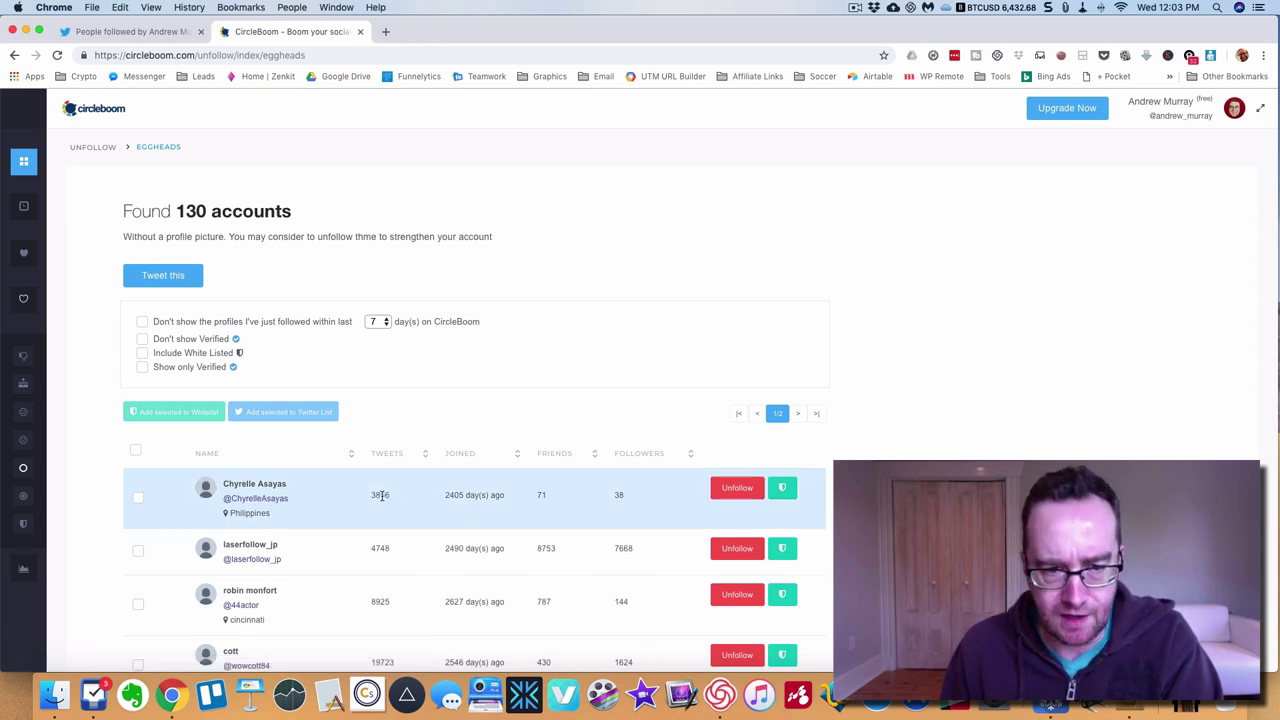
Preview and unfollow the top two profile-less accounts in the Eggheads list
{"action": "left_click", "coordinate": [255, 502]}
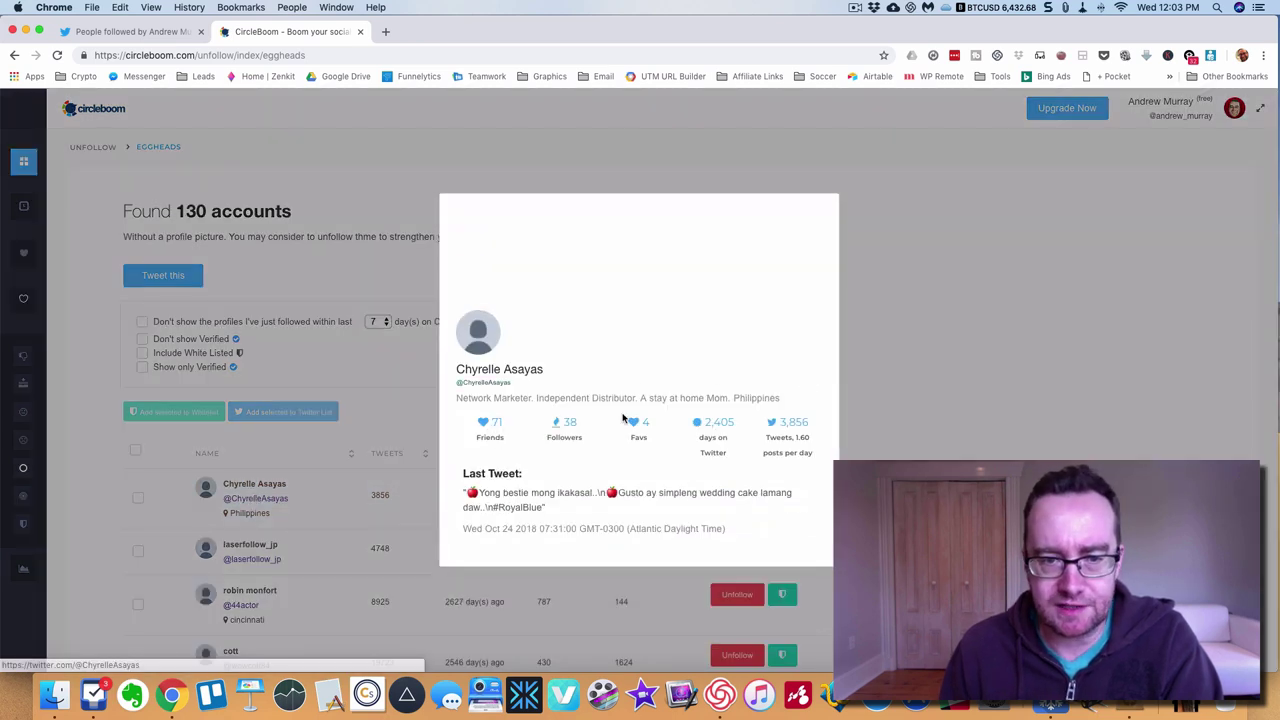
{"action": "left_click", "coordinate": [899, 404]}
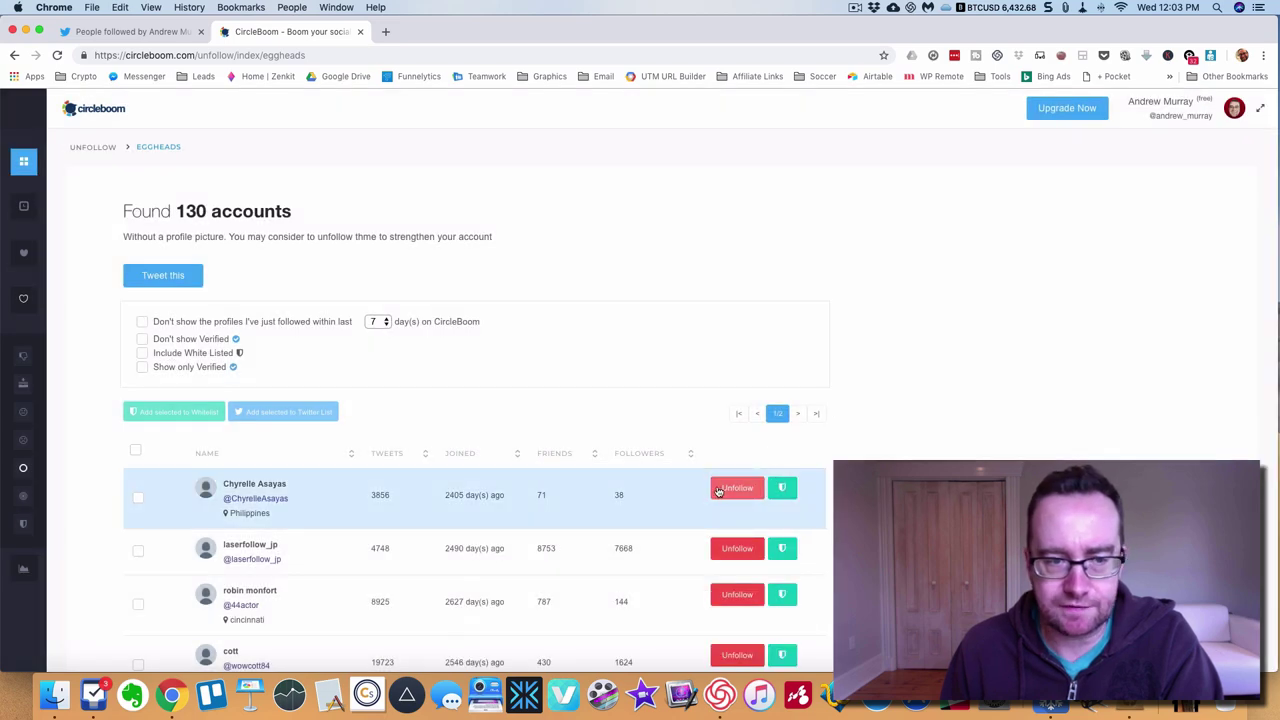
{"action": "left_click", "coordinate": [737, 490]}
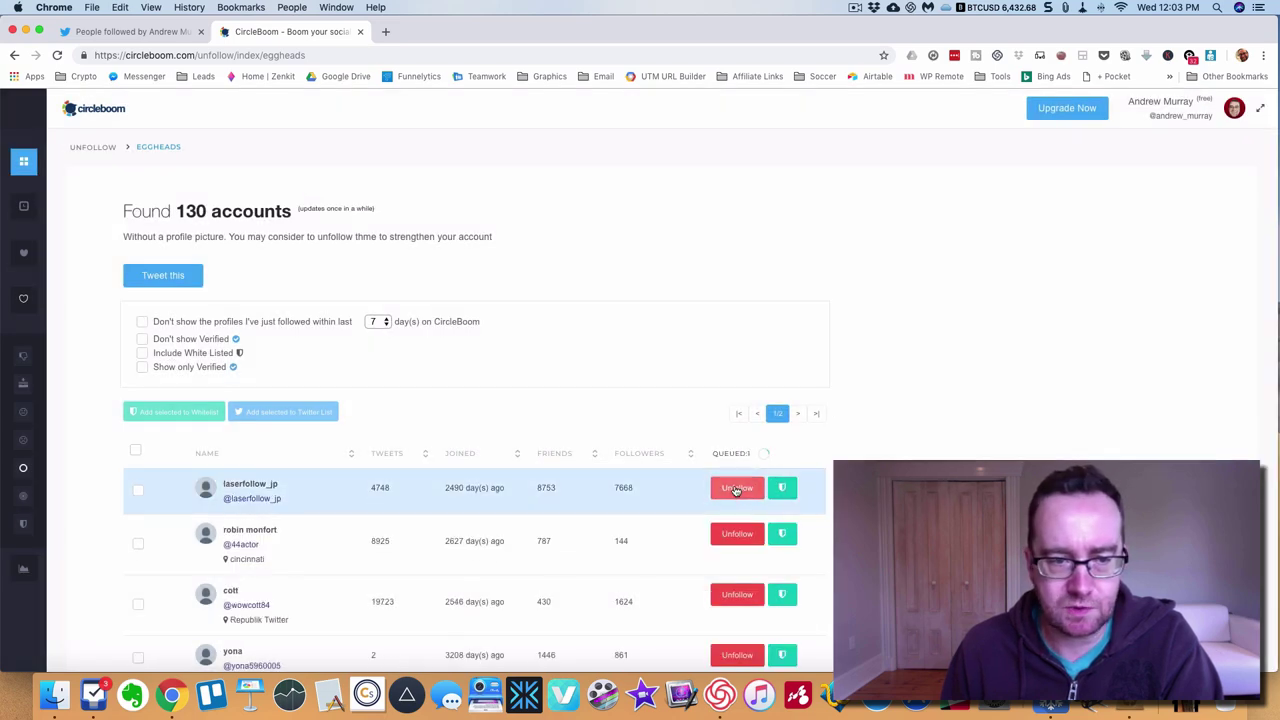
{"action": "left_click", "coordinate": [261, 502]}
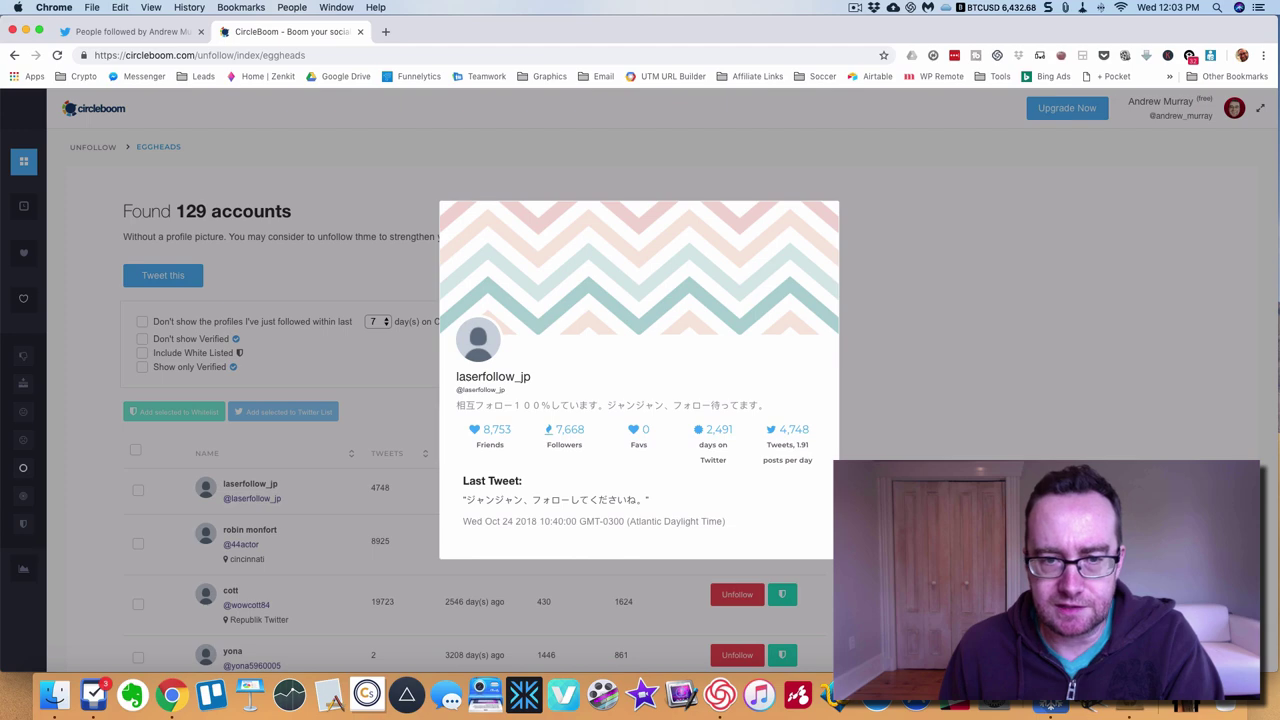
{"action": "key", "text": "Escape"}
{"action": "left_click", "coordinate": [737, 488]}
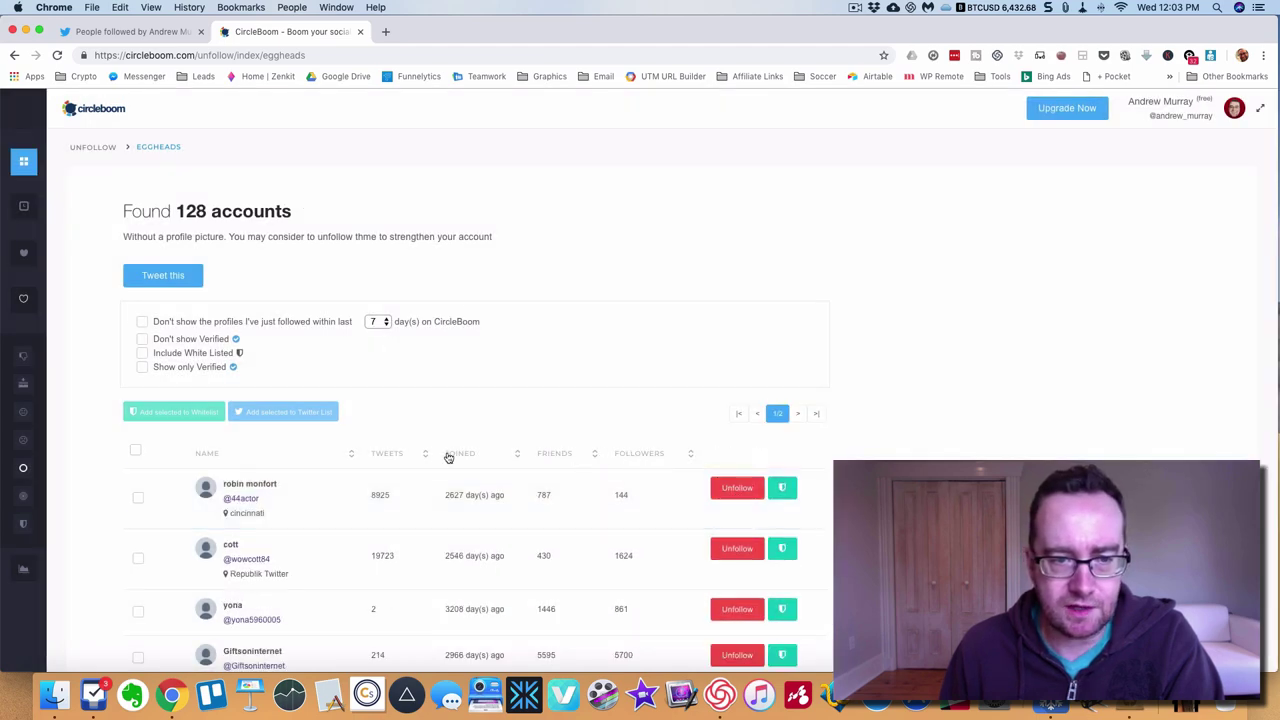
Sort Eggheads by fewest tweets and unfollow the top zero-tweet account
{"action": "left_click", "coordinate": [395, 457]}
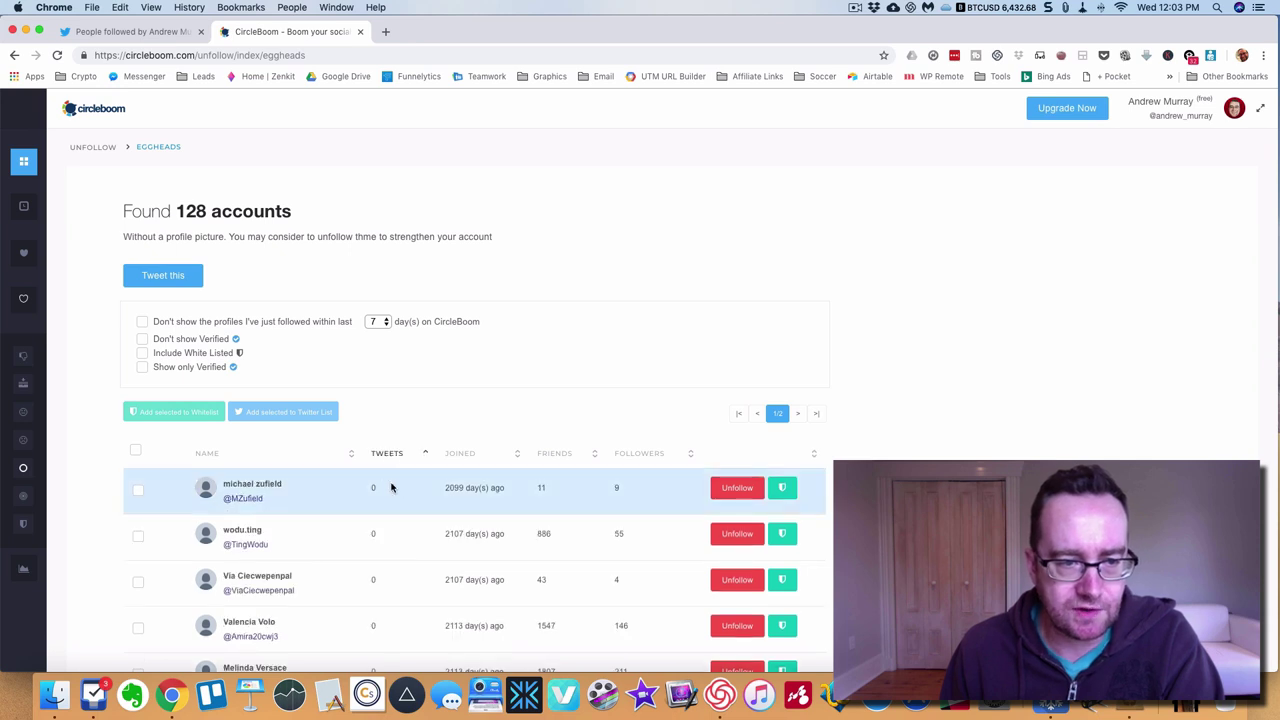
{"action": "left_click", "coordinate": [250, 496]}
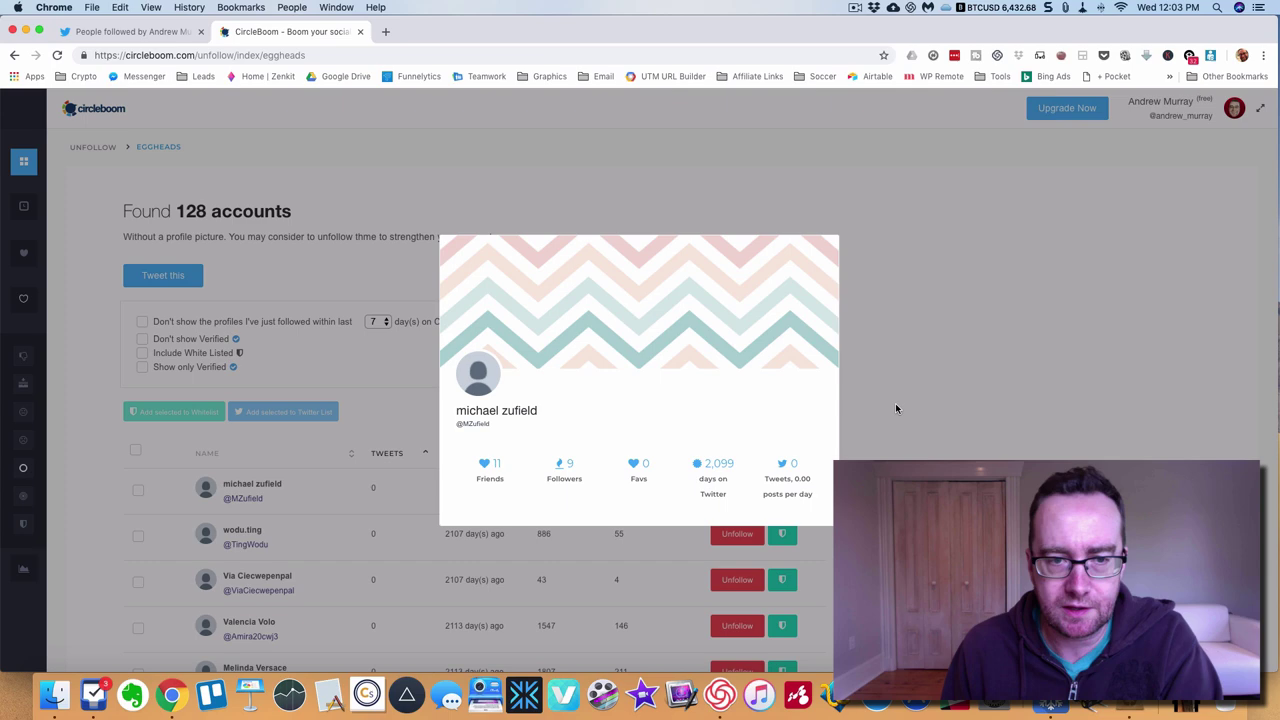
{"action": "left_click", "coordinate": [896, 408]}
{"action": "left_click", "coordinate": [737, 487]}
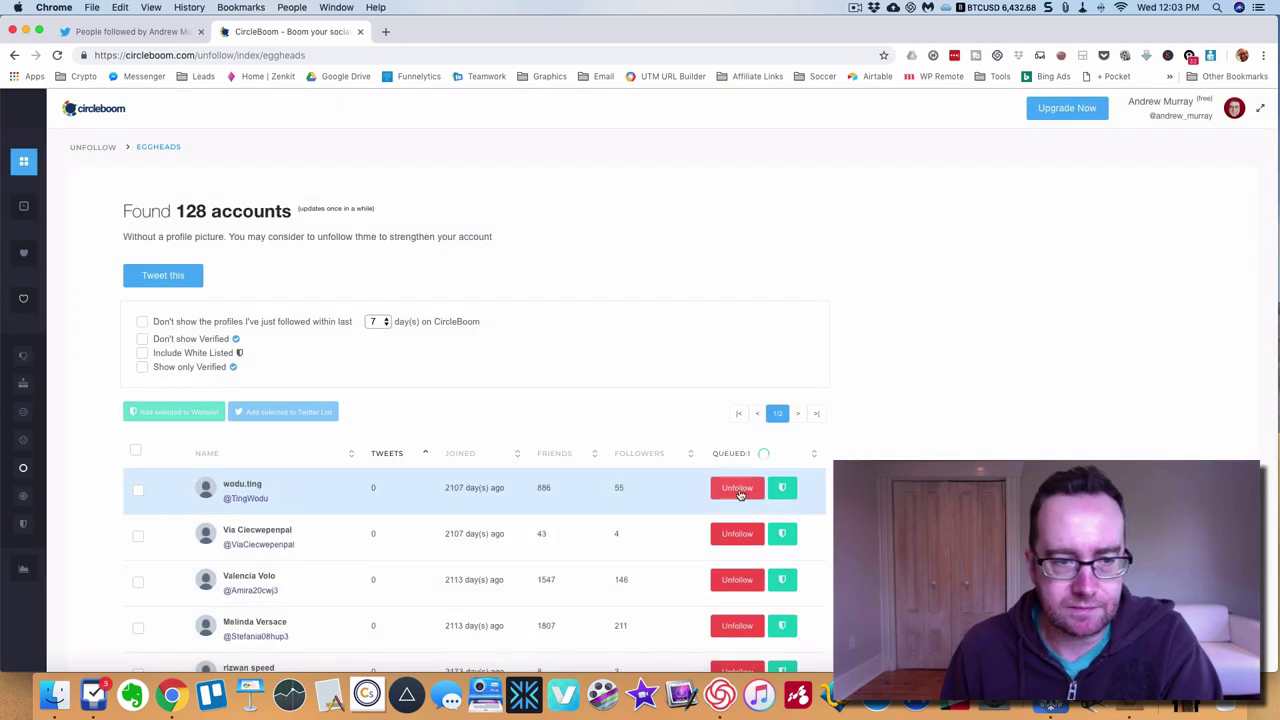
{"action": "left_click", "coordinate": [258, 503]}
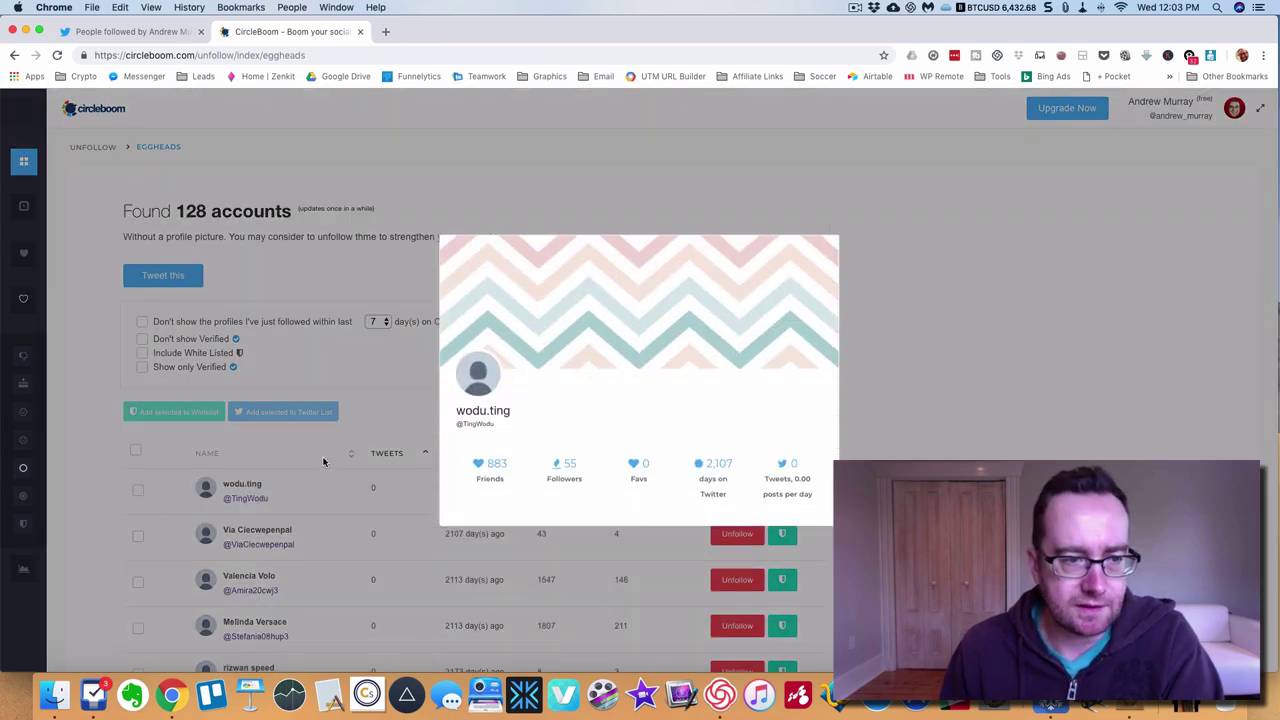
Open the Inactives list, sort it by fewest tweets, and preview the least active account
{"action": "left_click", "coordinate": [323, 462]}
{"action": "mouse_move", "coordinate": [30, 470]}
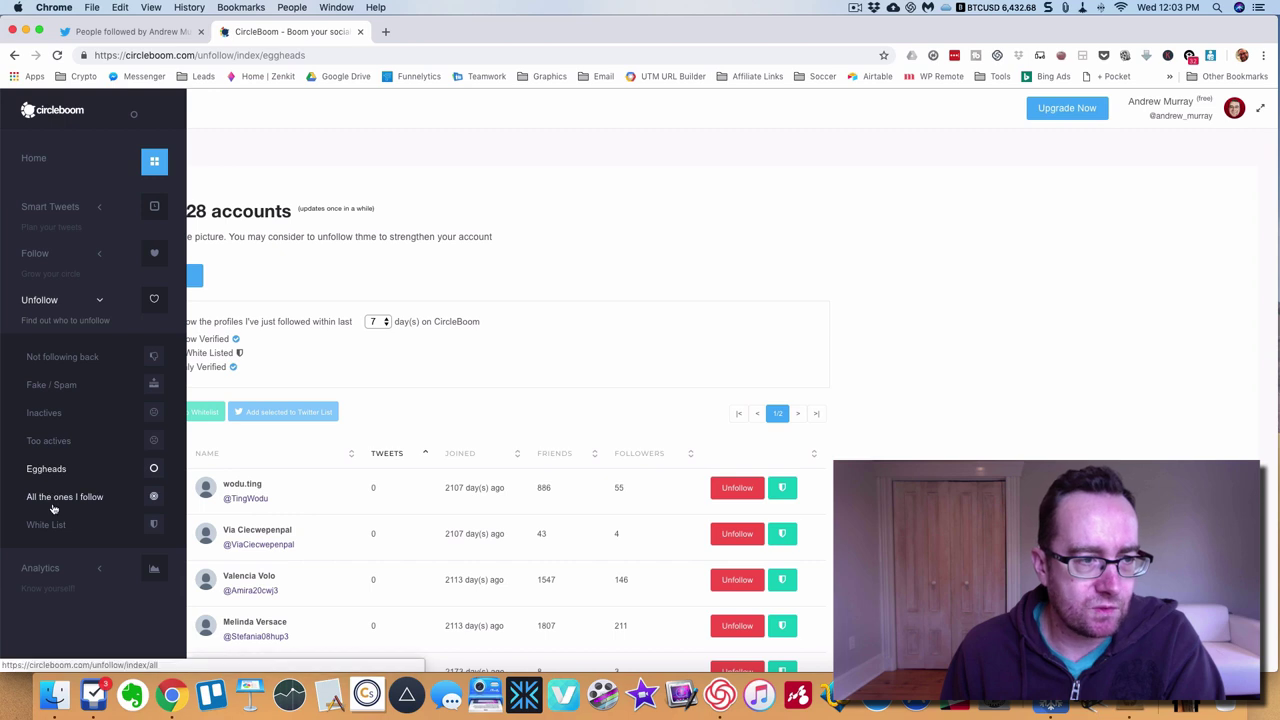
{"action": "left_click", "coordinate": [55, 413]}
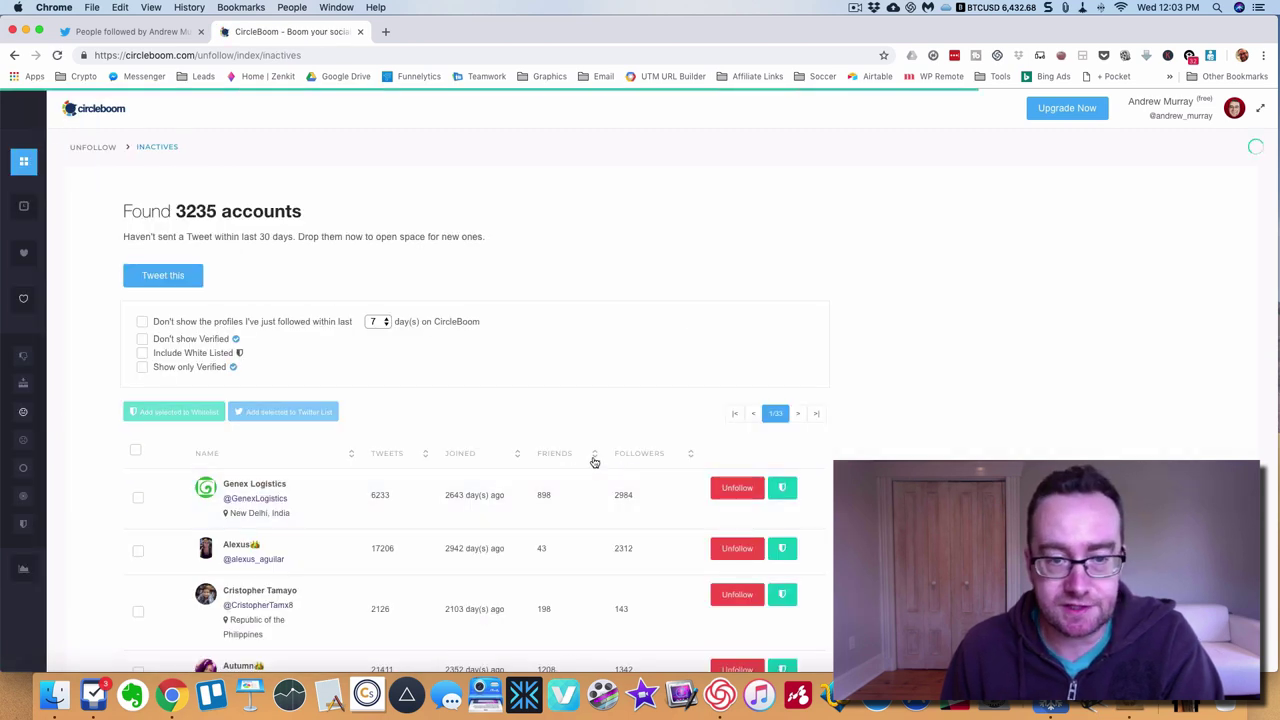
{"action": "left_click", "coordinate": [390, 456]}
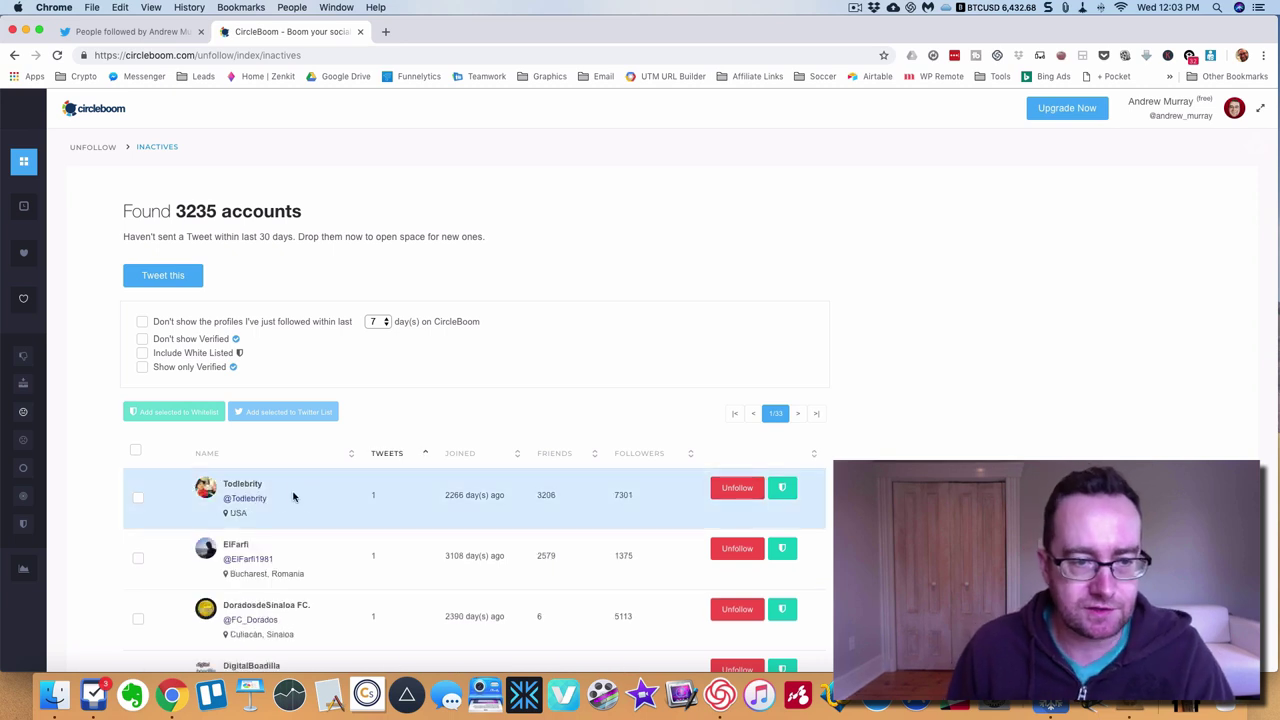
{"action": "left_click", "coordinate": [259, 499]}
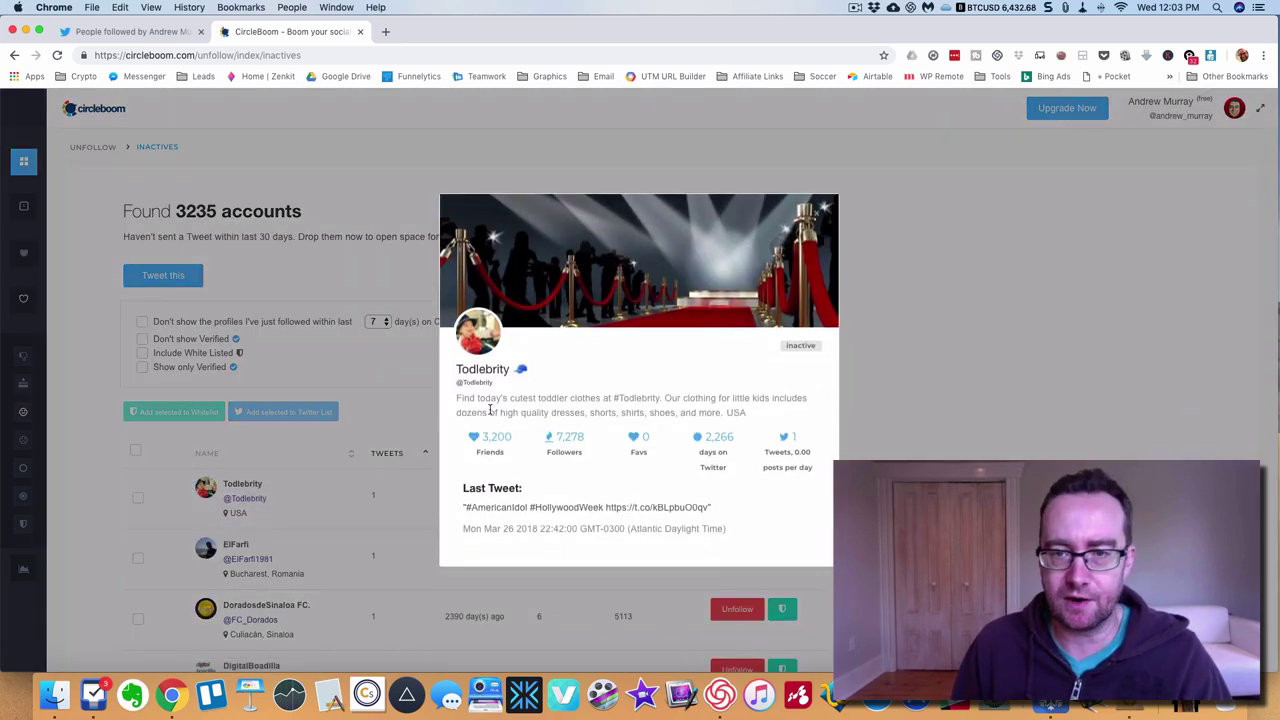
{"action": "left_click", "coordinate": [236, 556]}
Unfollow three one-tweet inactive accounts from the top after checking their profiles
{"action": "left_click", "coordinate": [246, 560]}
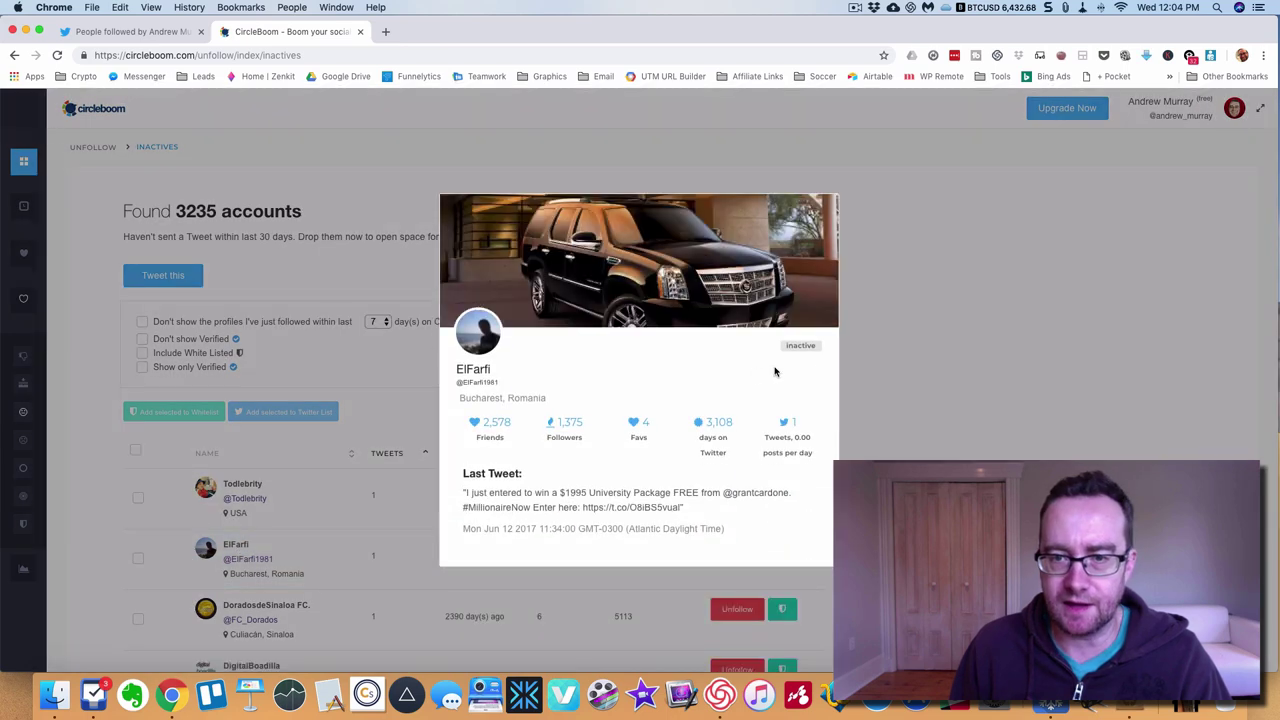
{"action": "left_click", "coordinate": [948, 355]}
{"action": "left_click", "coordinate": [728, 489]}
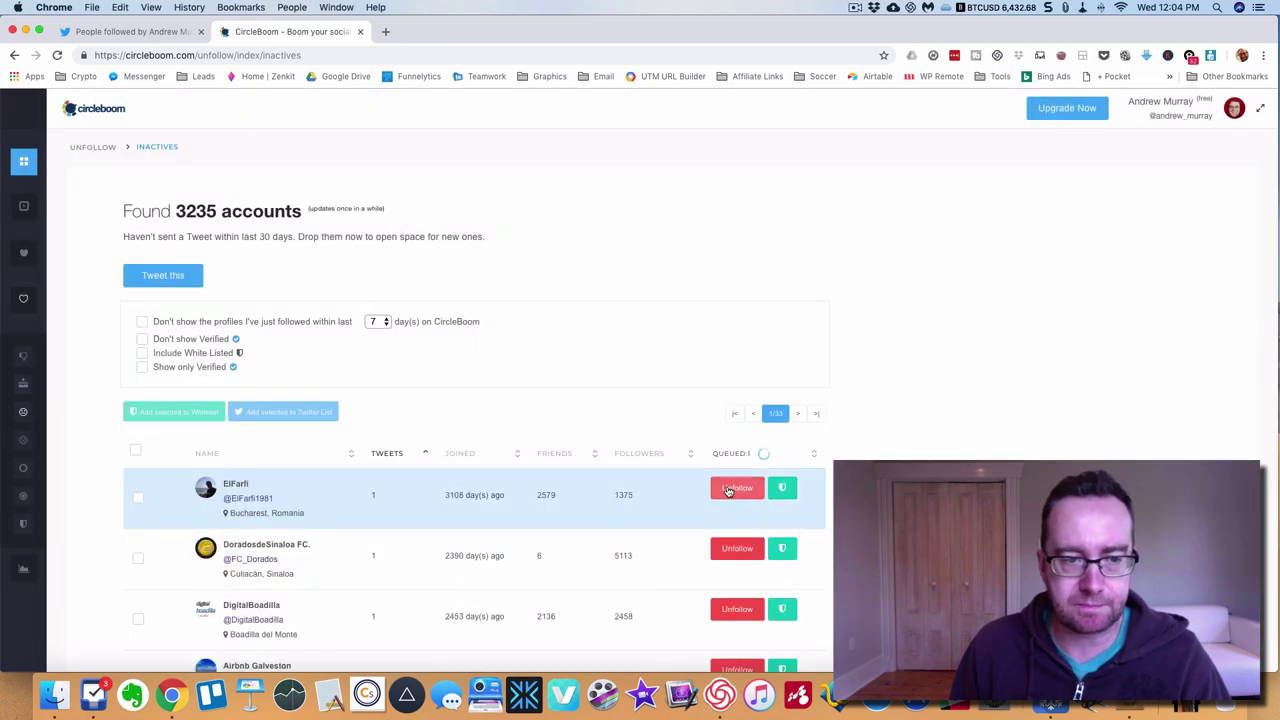
{"action": "left_click", "coordinate": [728, 489]}
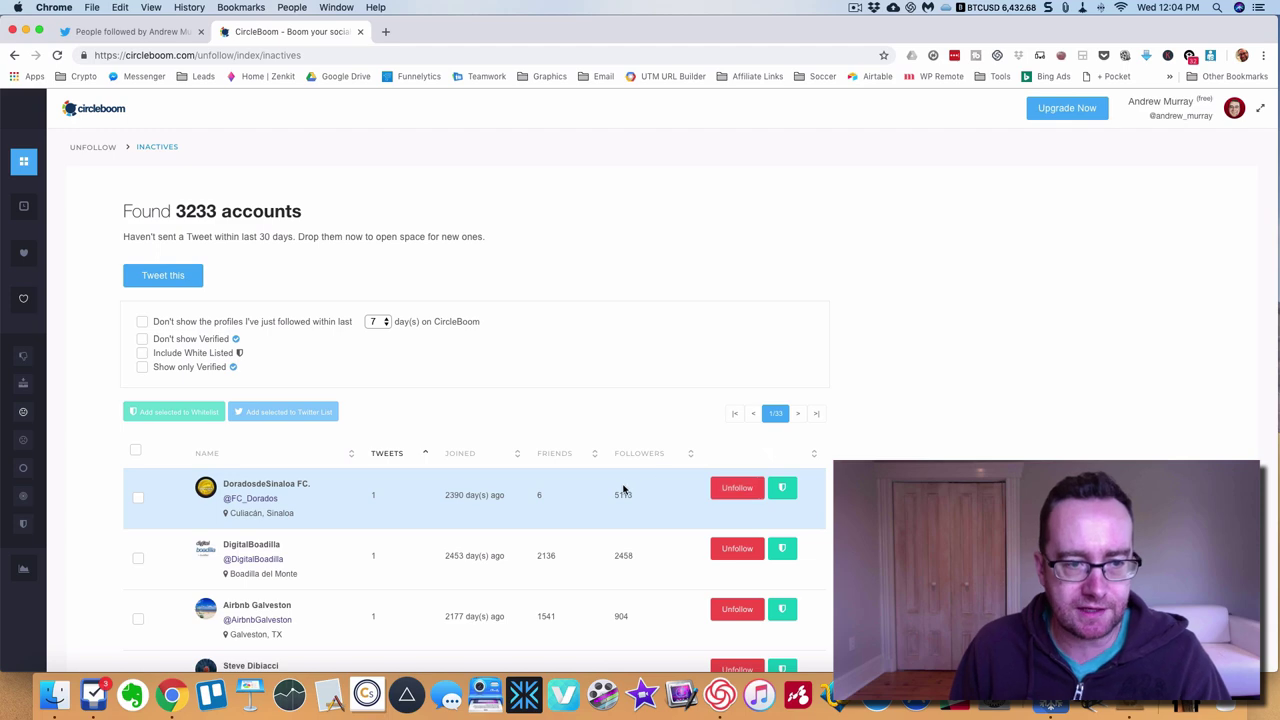
{"action": "left_click", "coordinate": [250, 500]}
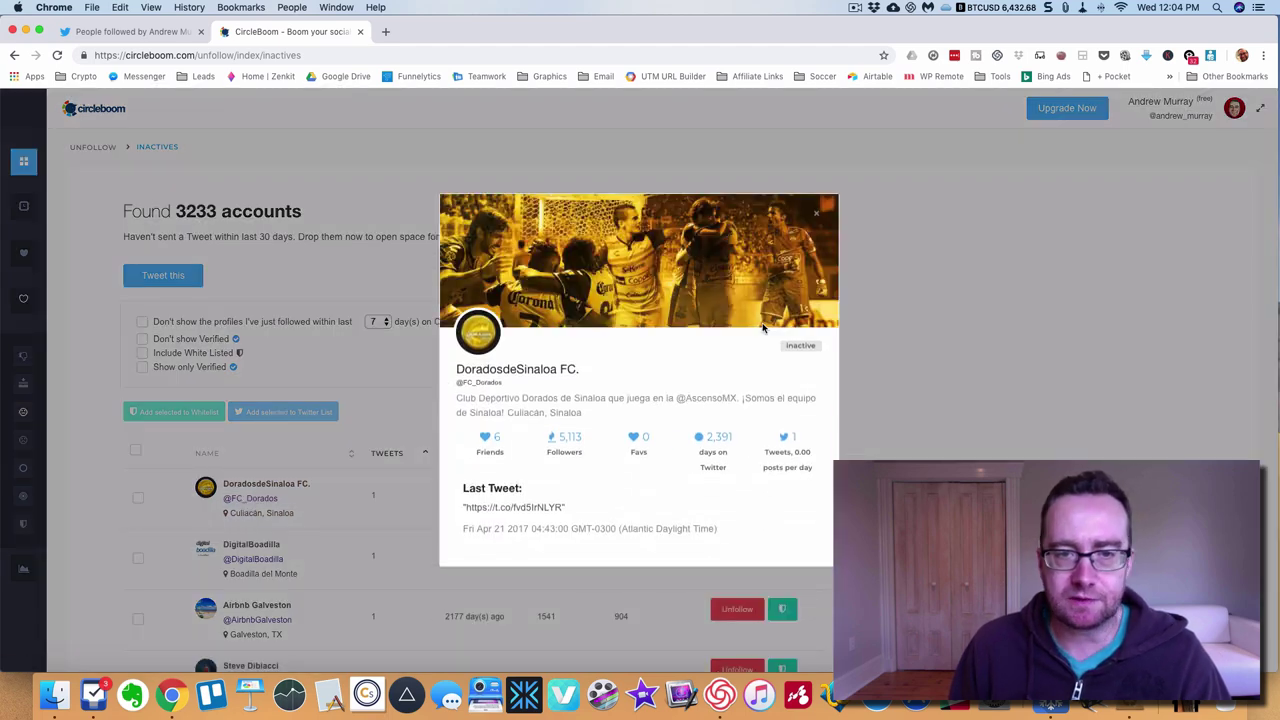
{"action": "left_click", "coordinate": [877, 348]}
{"action": "left_click", "coordinate": [737, 488]}
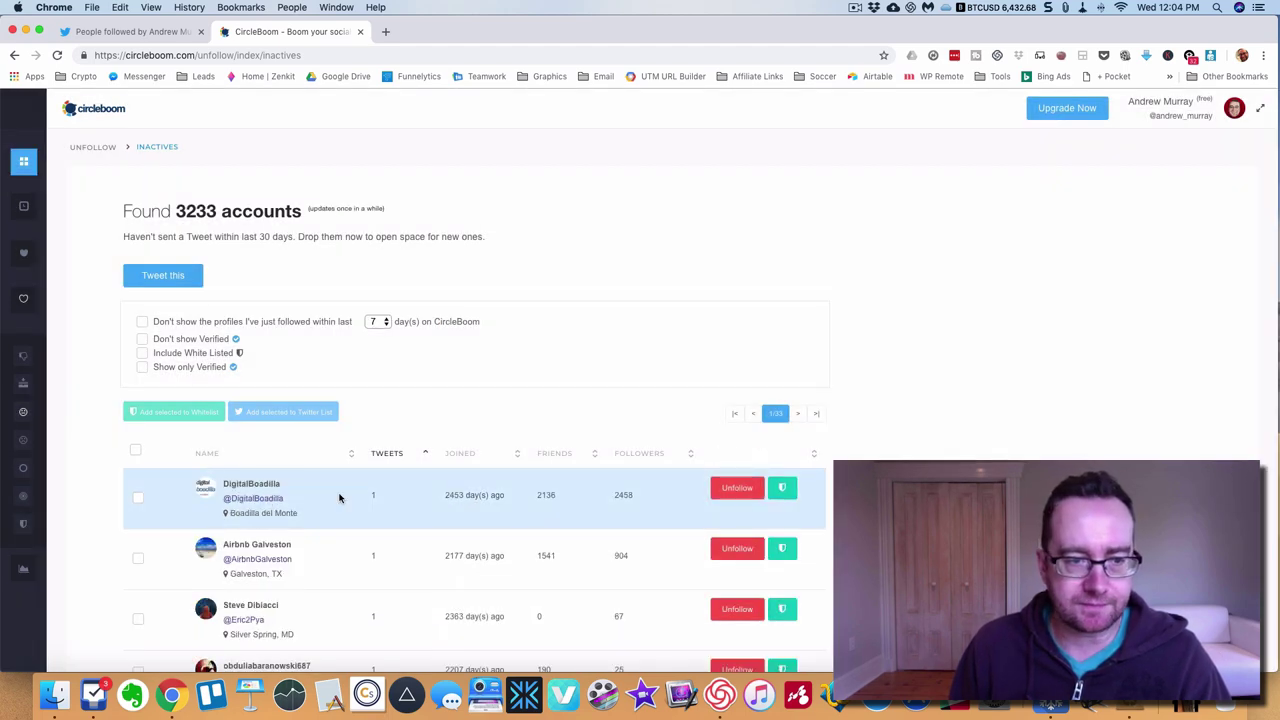
{"action": "left_click", "coordinate": [263, 566]}
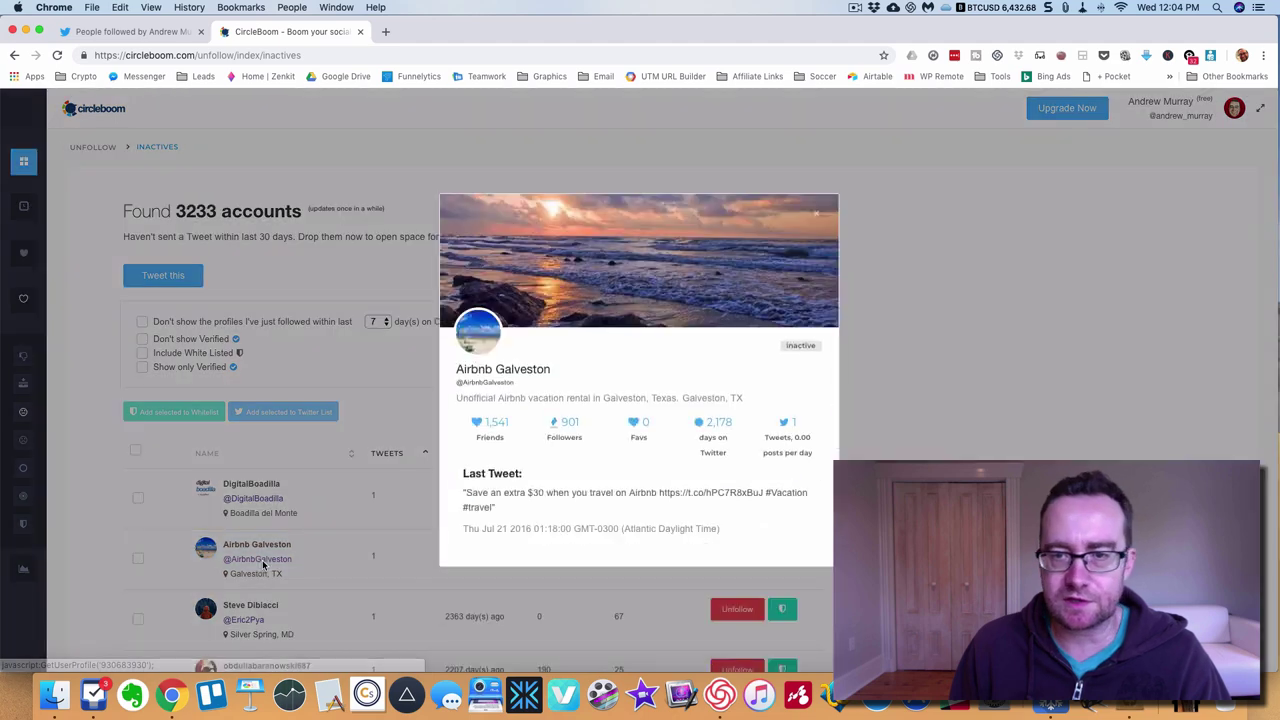
{"action": "left_click", "coordinate": [893, 448]}
{"action": "scroll", "coordinate": [300, 476], "scroll_direction": "down", "scroll_amount": 3}
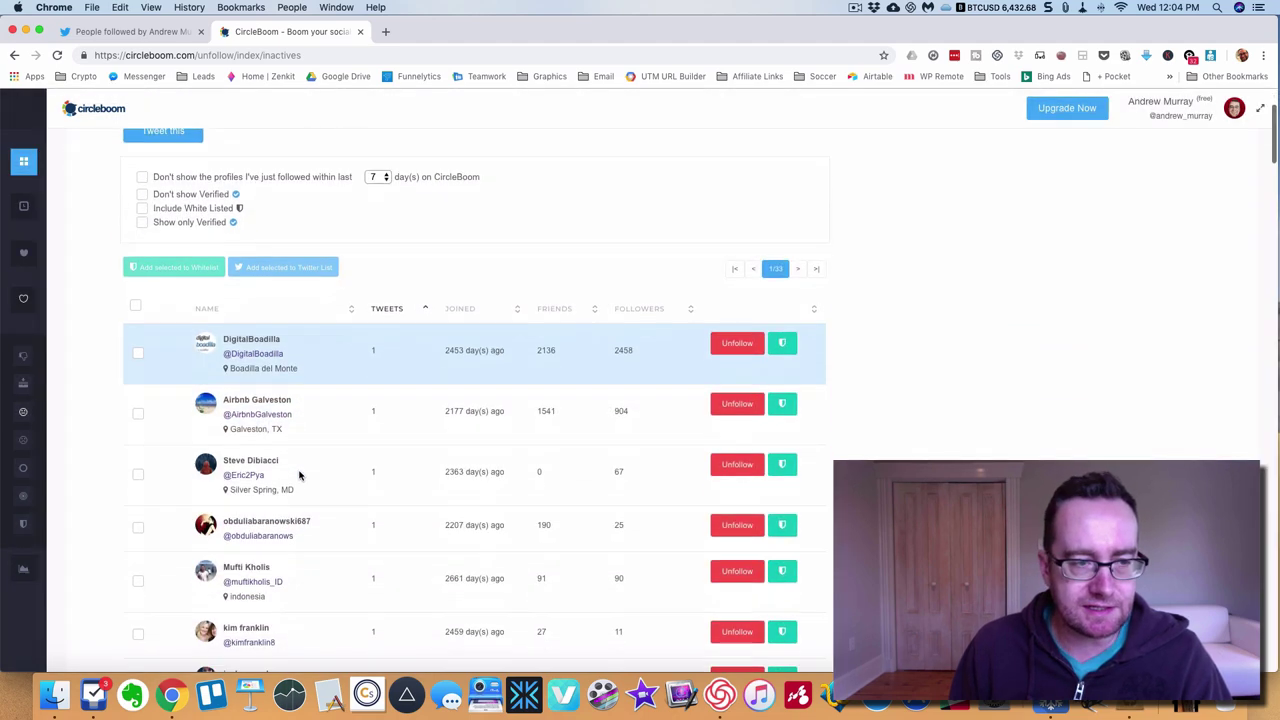
Sort the Not following back list by fewest tweets and unfollow the top two zero-tweet accounts
{"action": "left_click", "coordinate": [58, 362]}
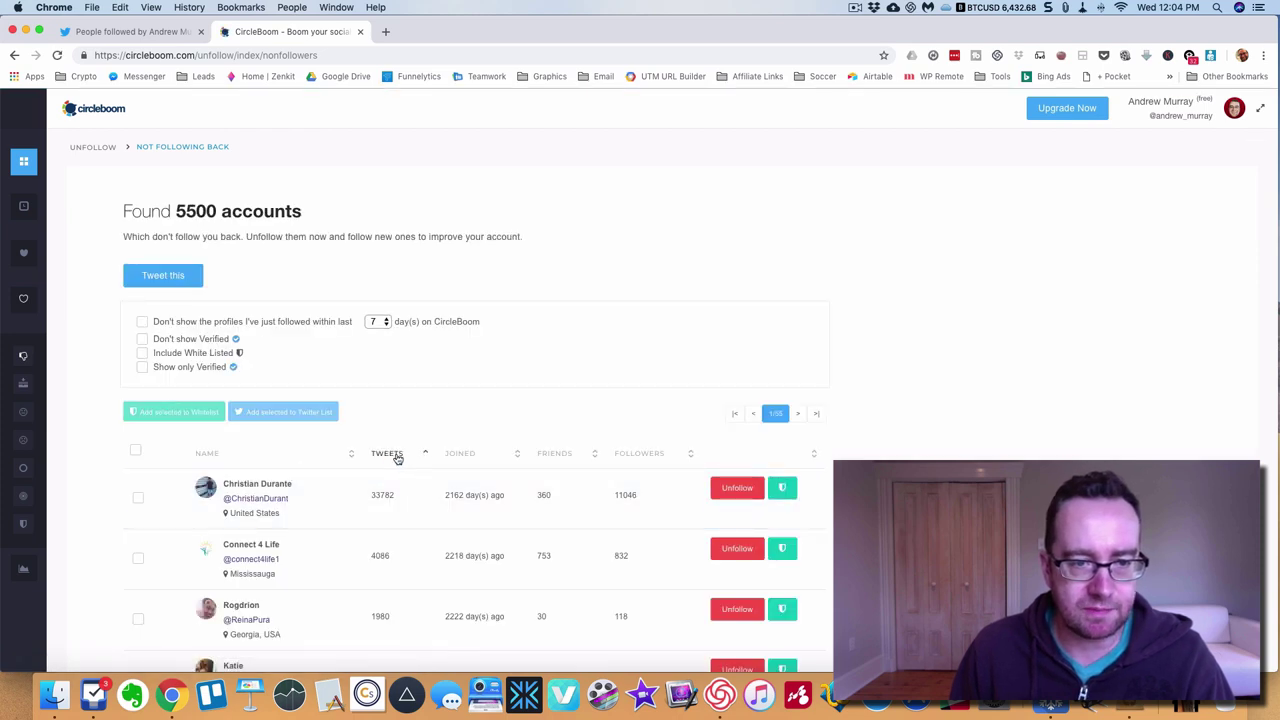
{"action": "left_click", "coordinate": [397, 456]}
{"action": "left_click", "coordinate": [264, 499]}
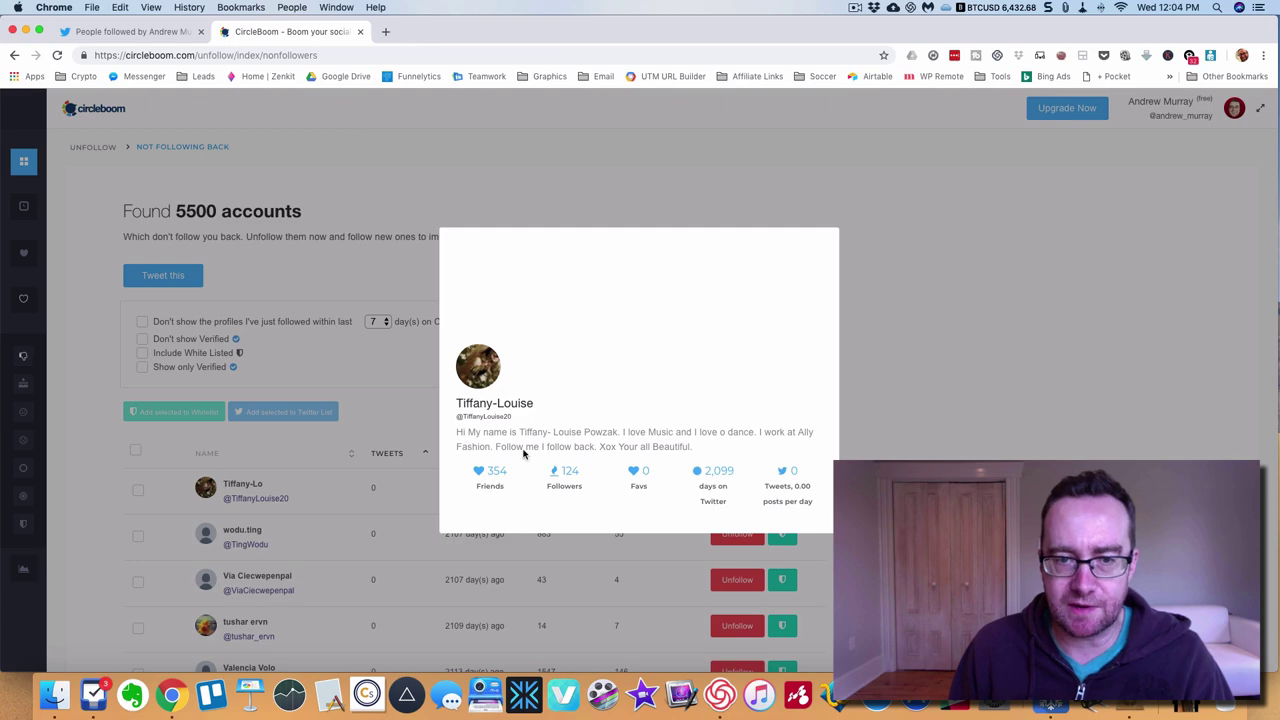
{"action": "left_click", "coordinate": [238, 545]}
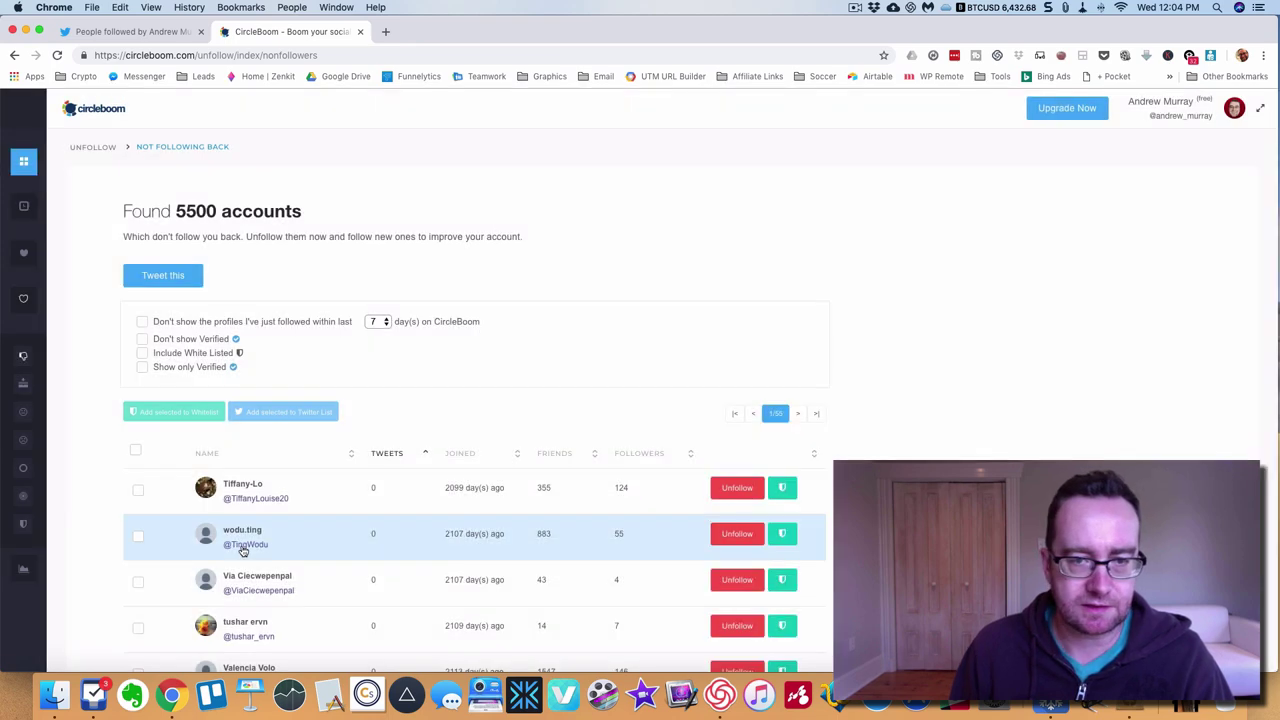
{"action": "left_click", "coordinate": [242, 549]}
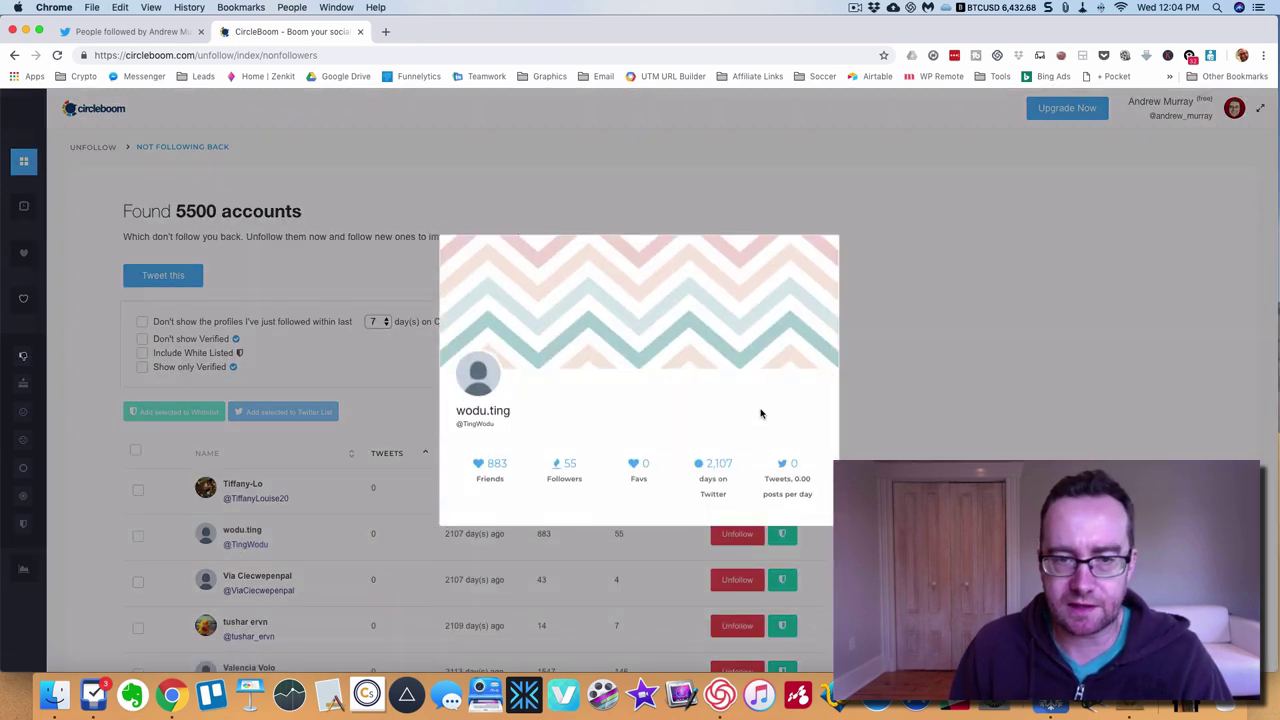
{"action": "left_click", "coordinate": [737, 545]}
{"action": "left_click", "coordinate": [737, 488]}
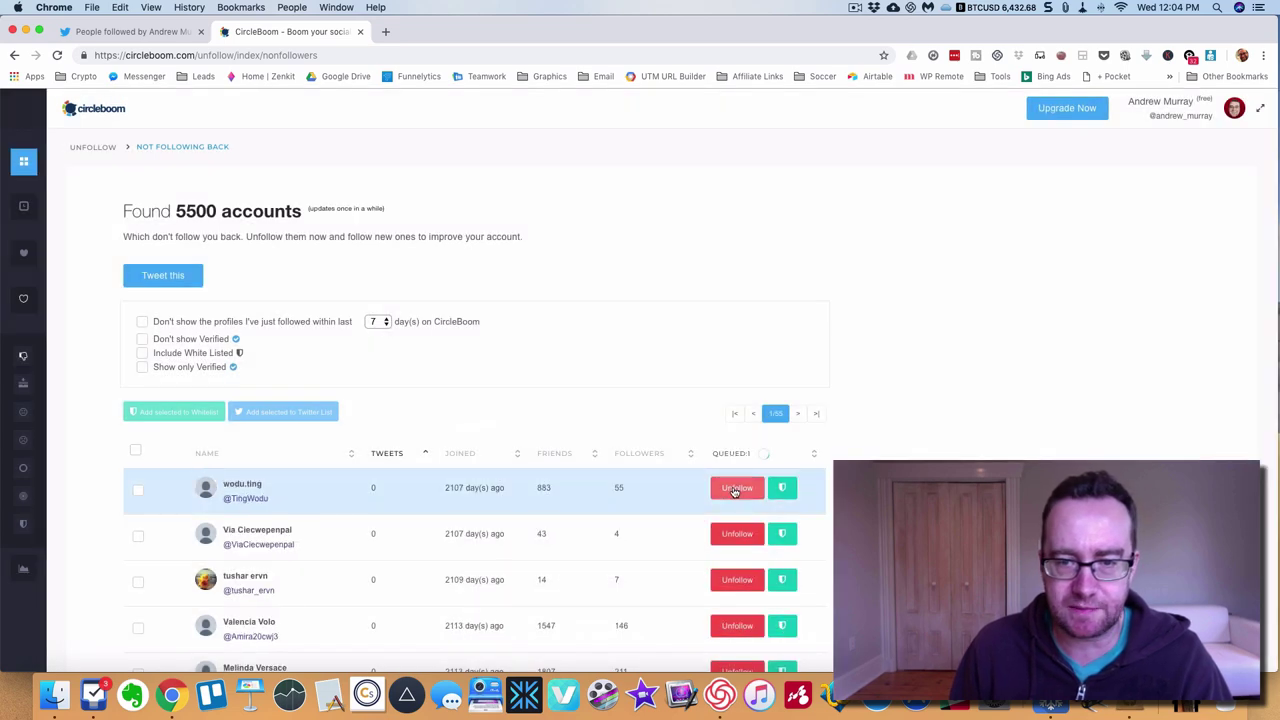
{"action": "left_click", "coordinate": [737, 488]}
{"action": "mouse_move", "coordinate": [30, 366]}
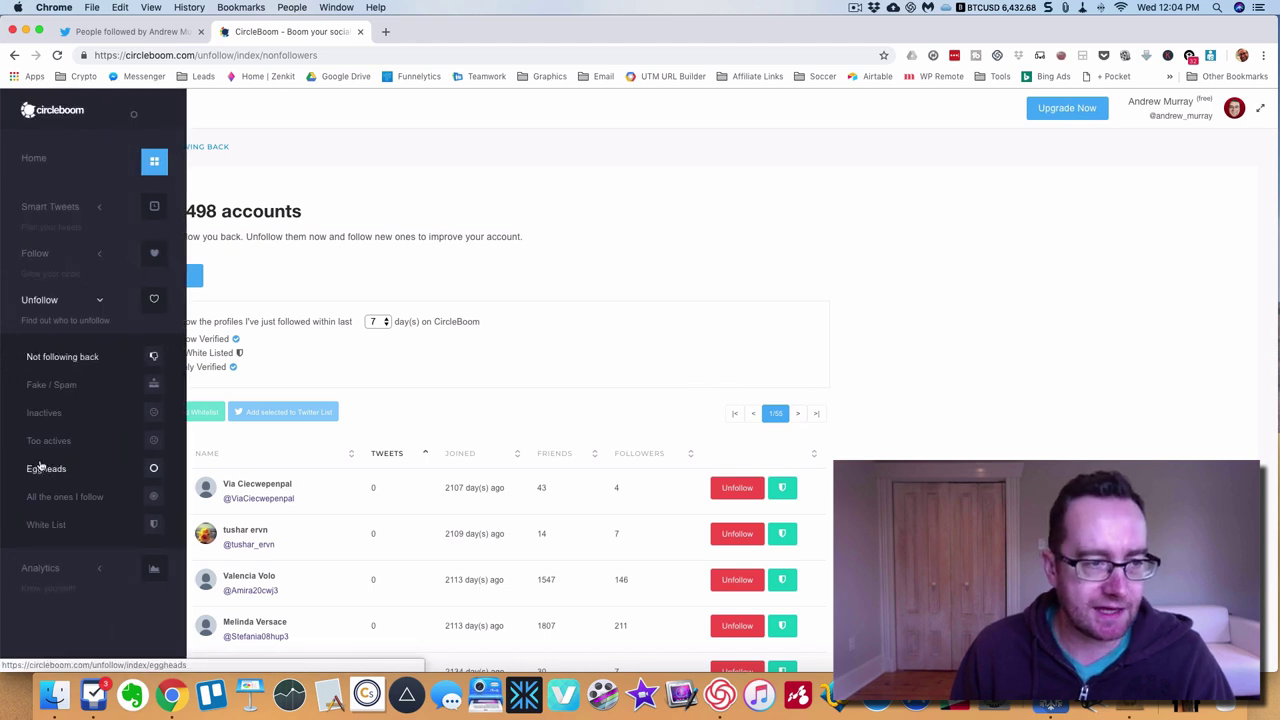
Open Too actives, listing 198 accounts posting over 20 tweets daily, and preview the first profile
{"action": "left_click", "coordinate": [54, 446]}
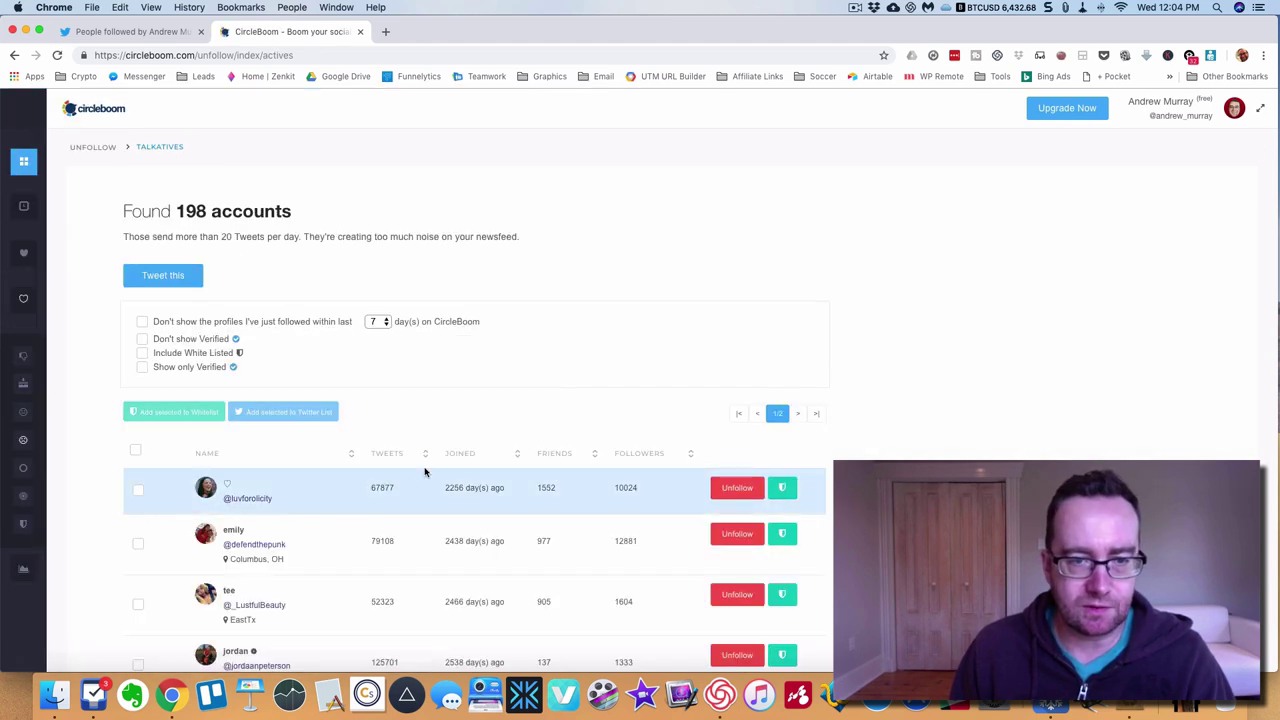
{"action": "left_click", "coordinate": [256, 500]}
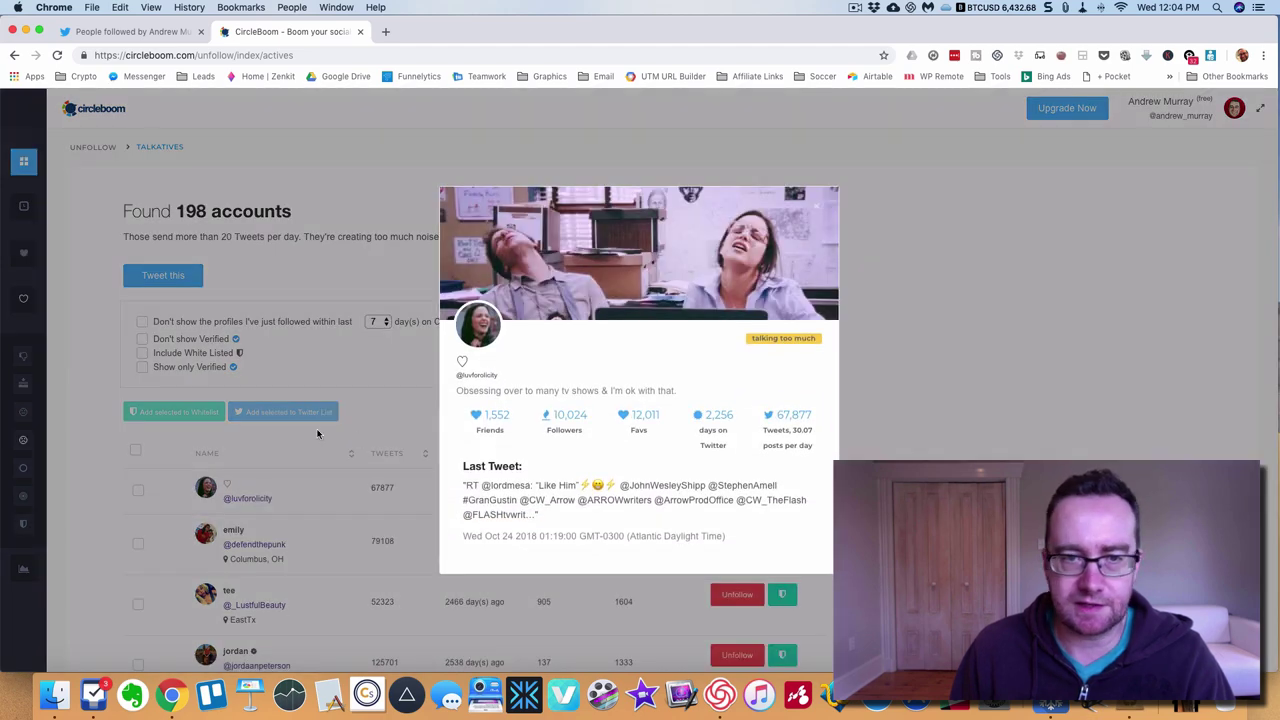
{"action": "left_click", "coordinate": [96, 433]}
{"action": "mouse_move", "coordinate": [29, 450]}
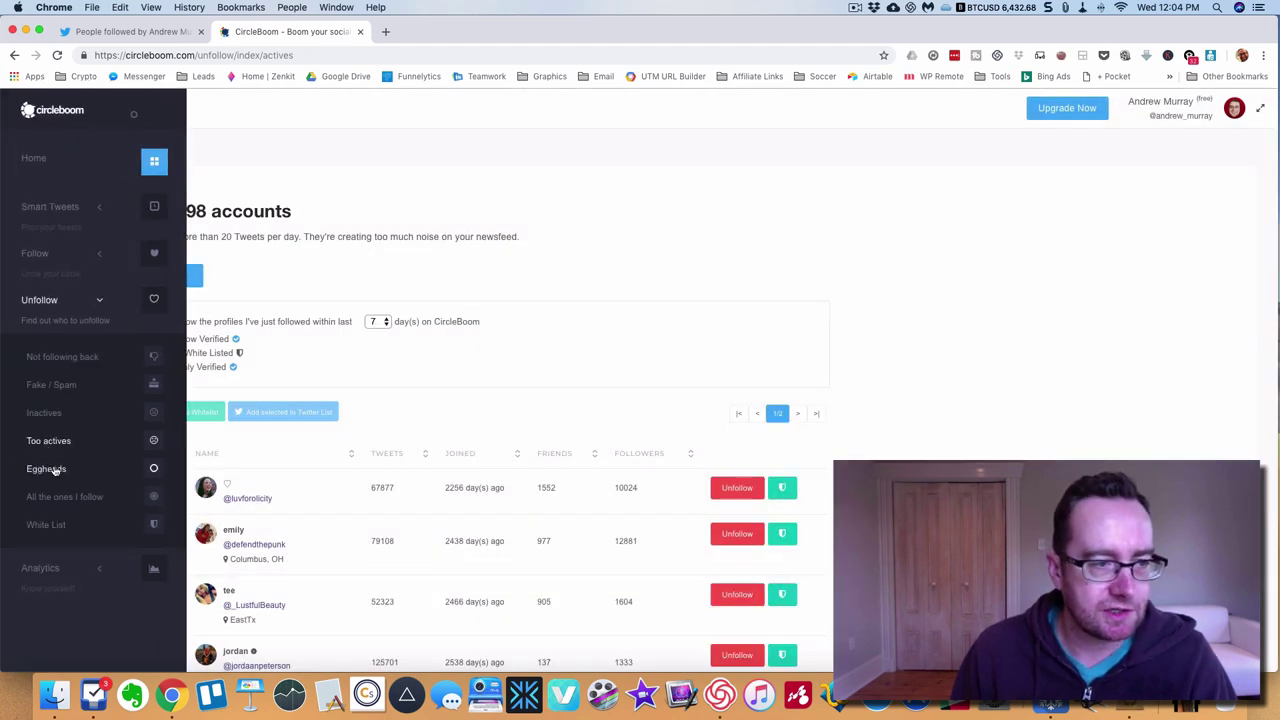
Open the Eggheads list and unfollow its first two accounts after previewing their profiles
{"action": "left_click", "coordinate": [47, 469]}
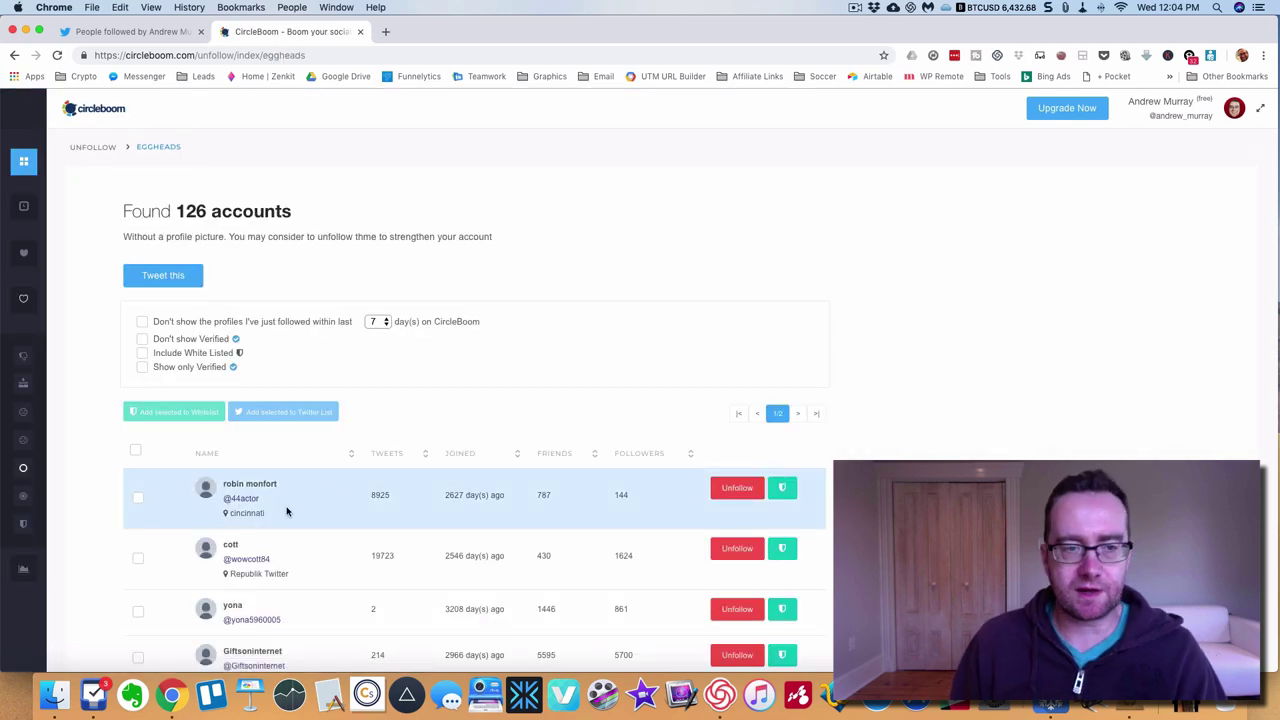
{"action": "left_click", "coordinate": [245, 500]}
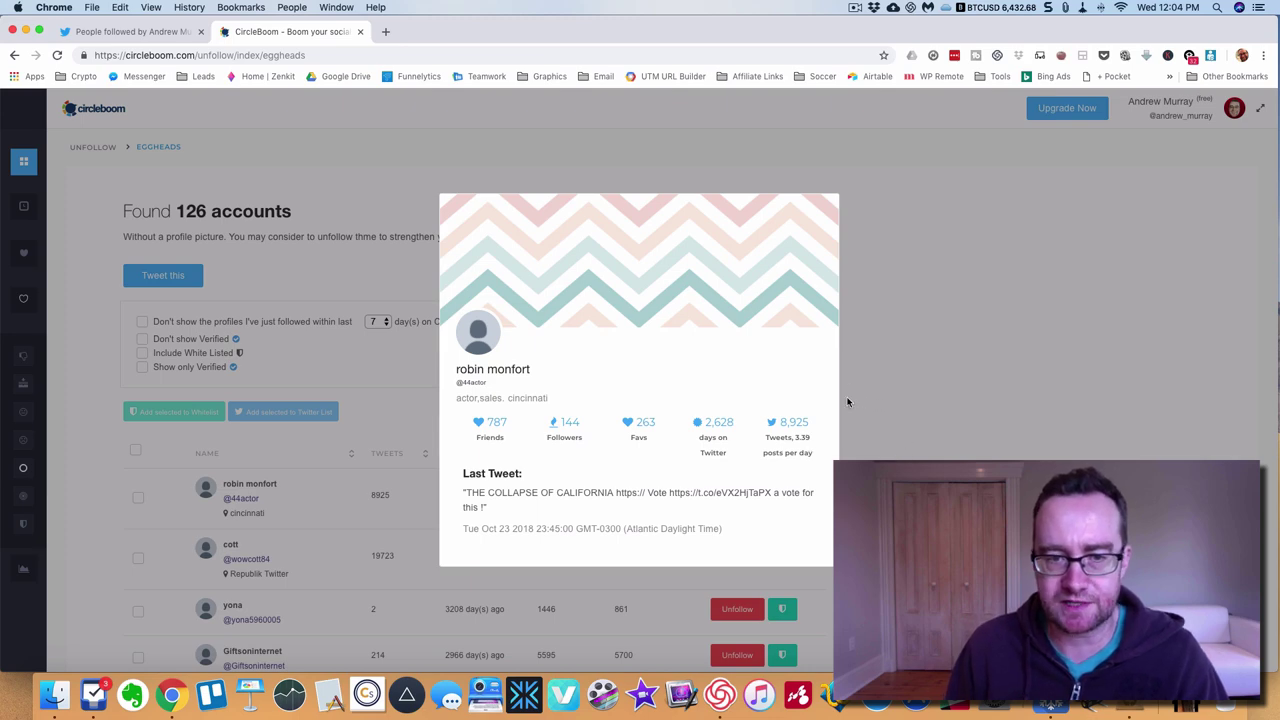
{"action": "left_click", "coordinate": [922, 414]}
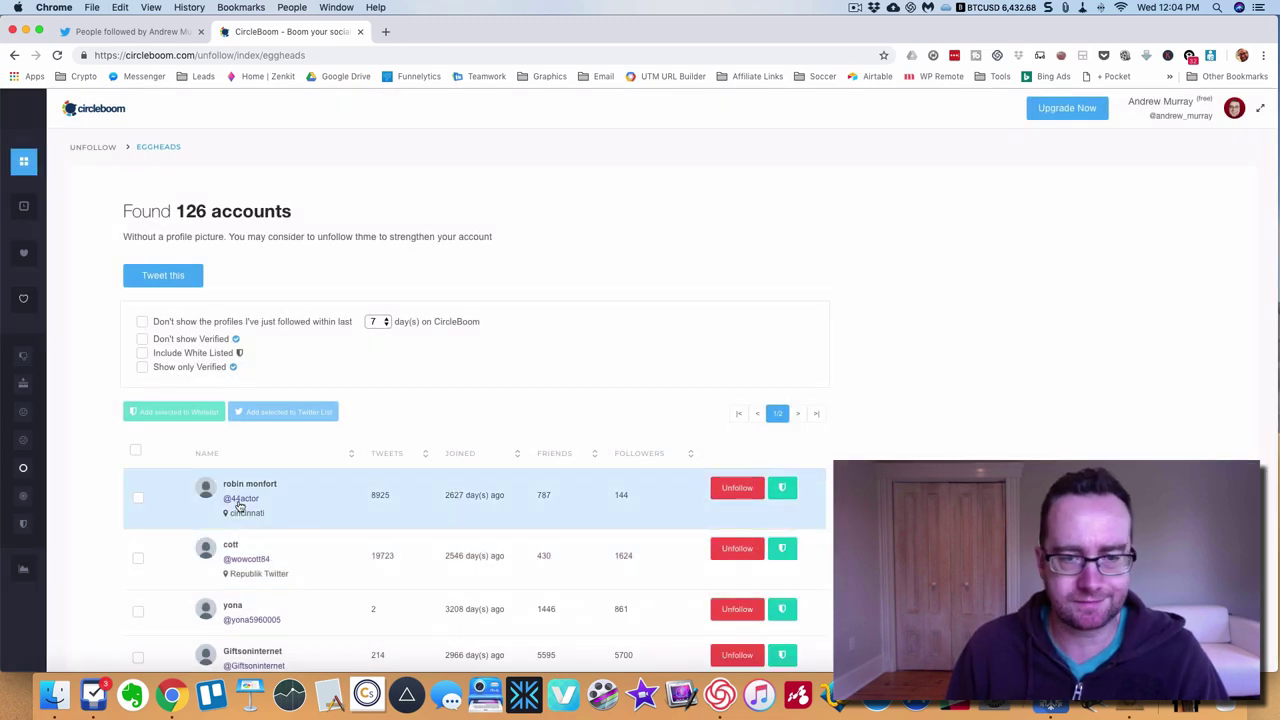
{"action": "left_click", "coordinate": [738, 489]}
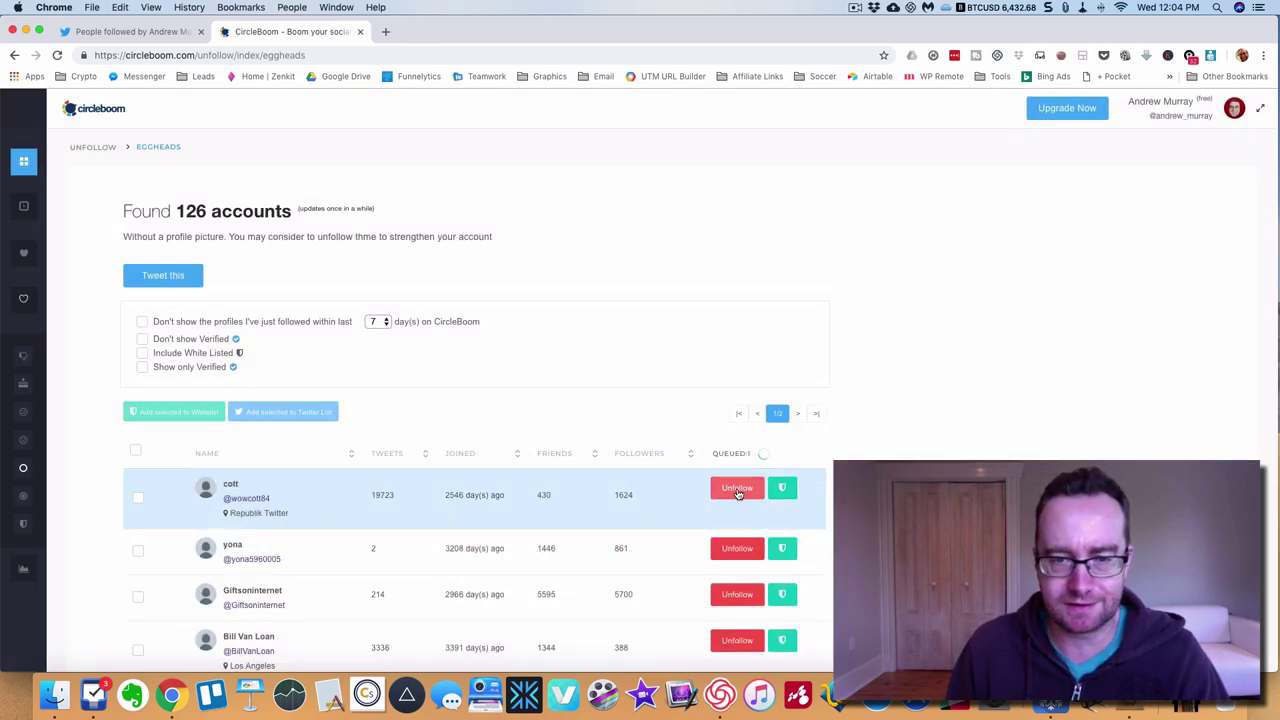
{"action": "left_click", "coordinate": [248, 500]}
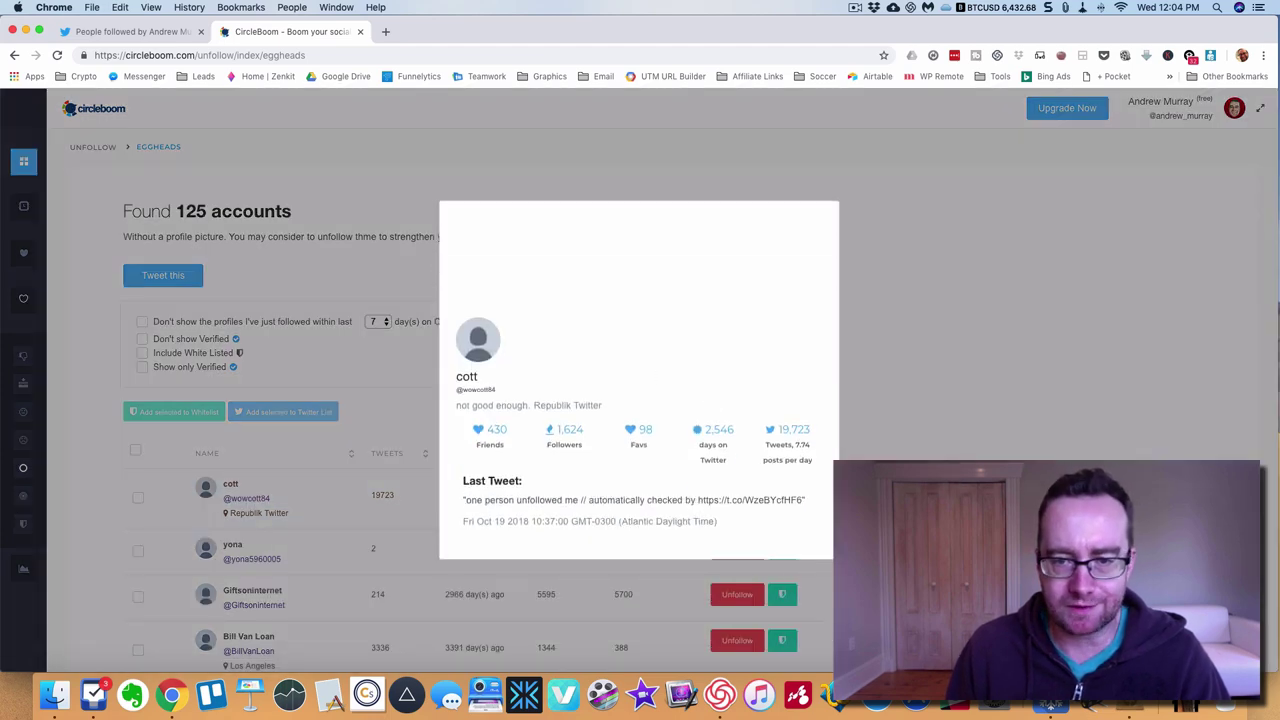
{"action": "key", "text": "Escape"}
{"action": "left_click", "coordinate": [737, 489]}
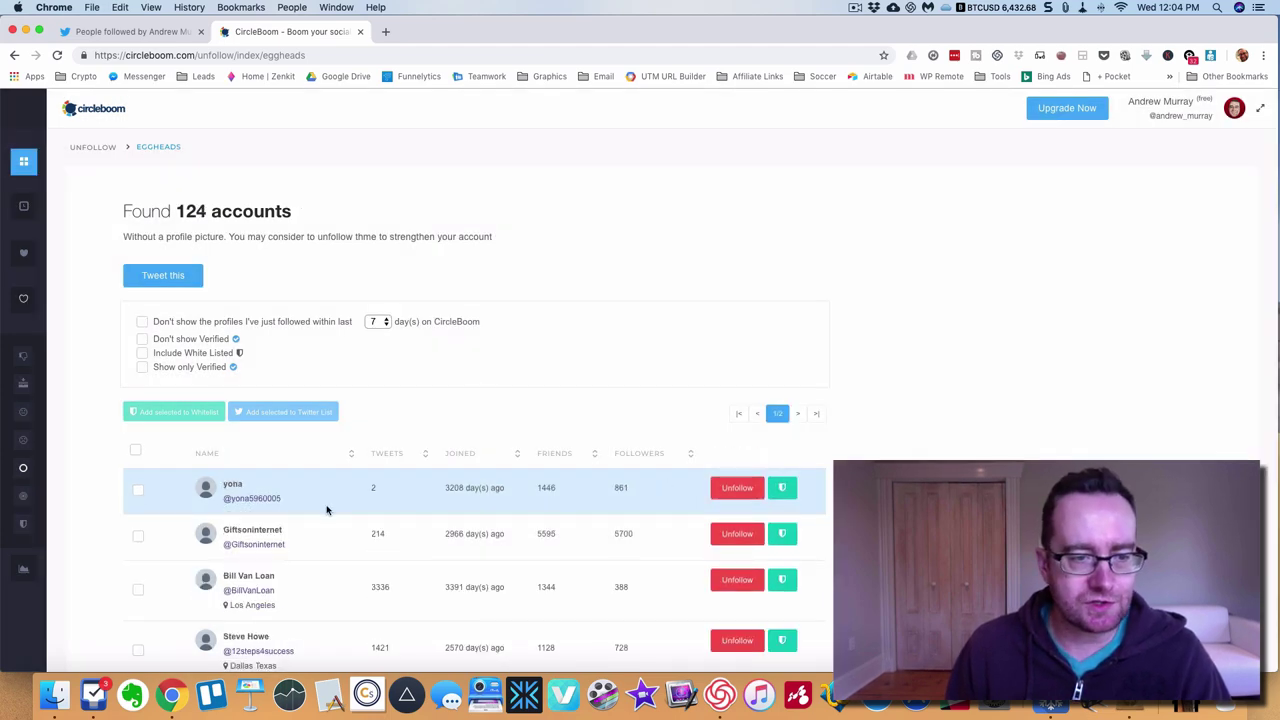
Unfollow the remaining egghead accounts in rapid succession from the top of the list
{"action": "scroll", "coordinate": [326, 510], "scroll_direction": "down", "scroll_amount": 10}
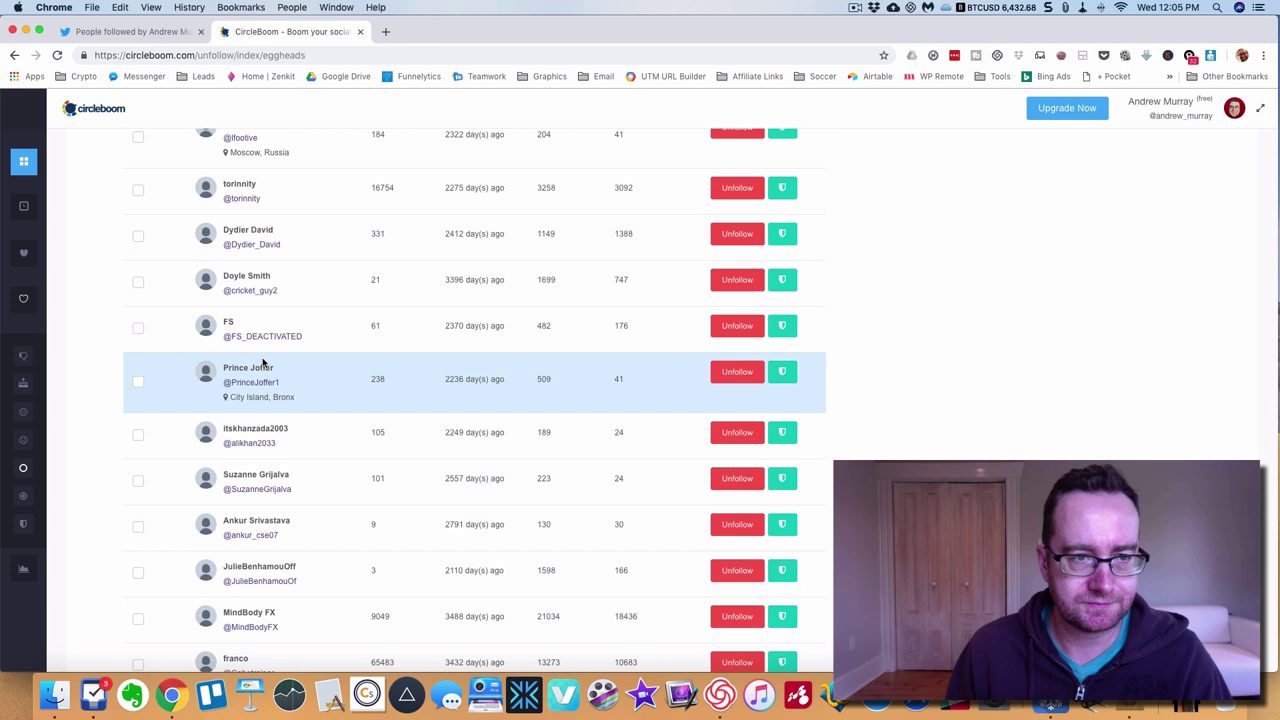
{"action": "scroll", "coordinate": [265, 360], "scroll_direction": "up", "scroll_amount": 3}
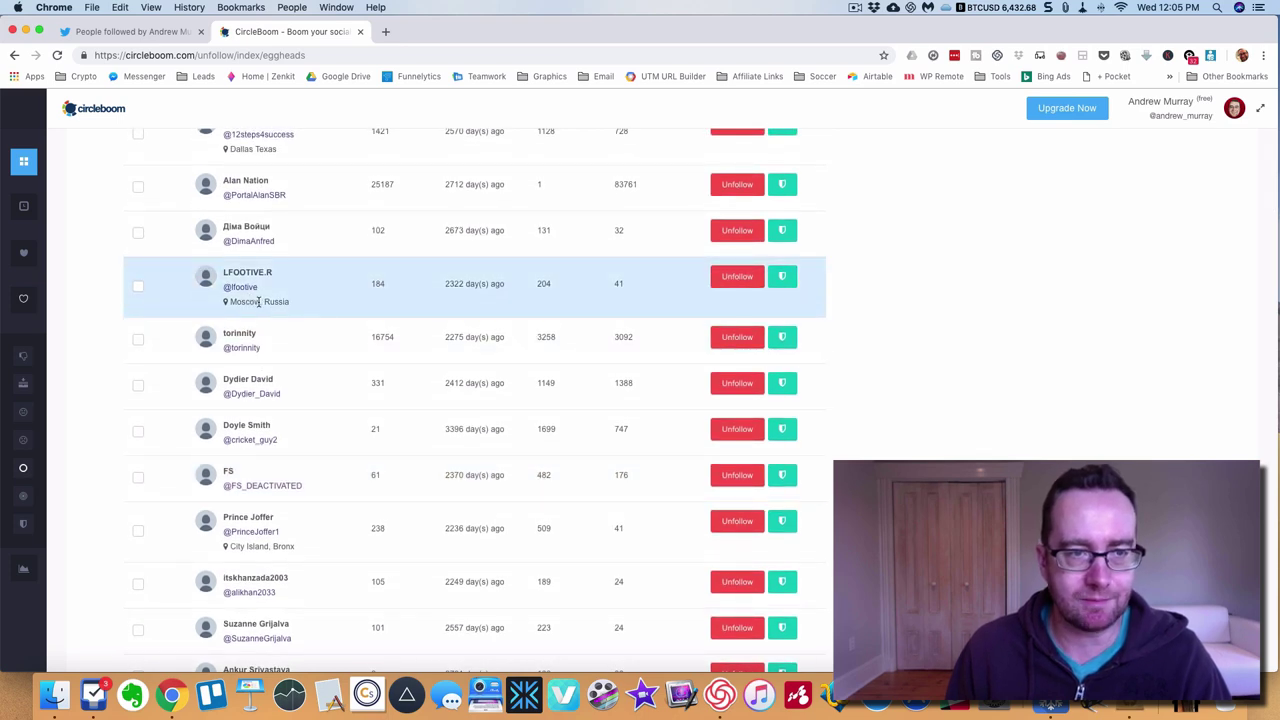
{"action": "left_click", "coordinate": [733, 232]}
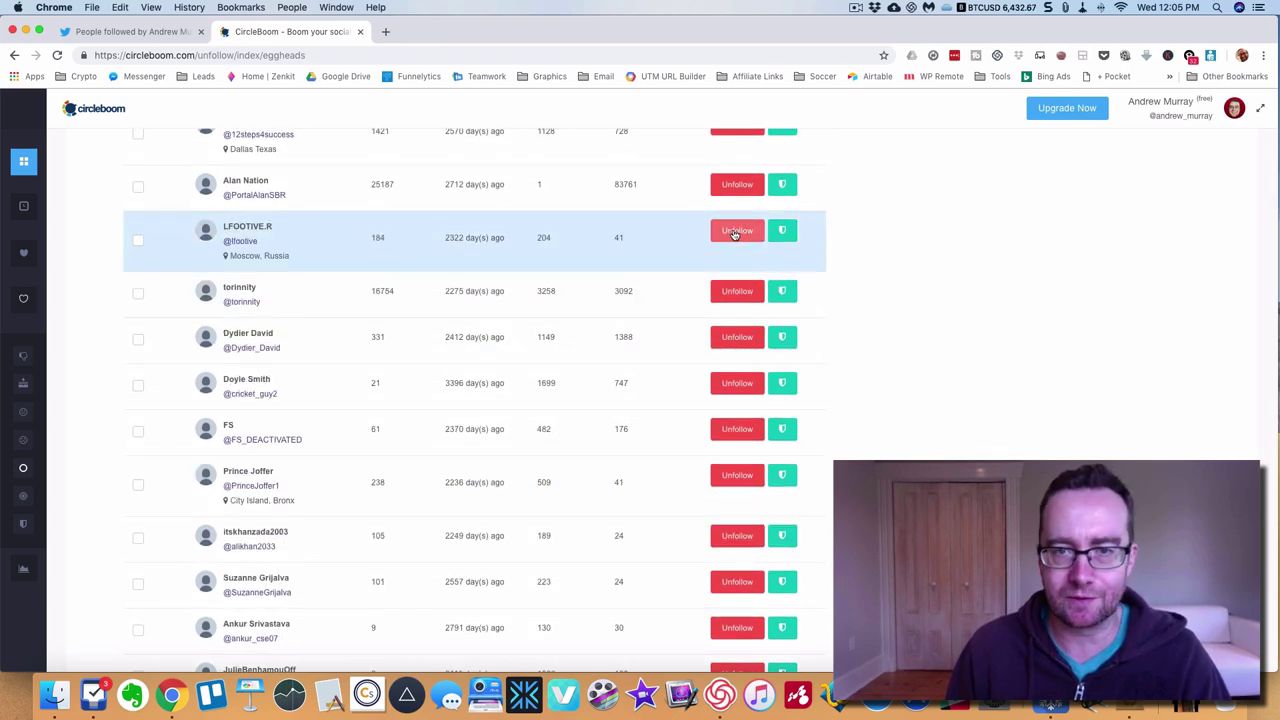
{"action": "left_click", "coordinate": [733, 232]}
{"action": "left_click", "coordinate": [733, 232]}
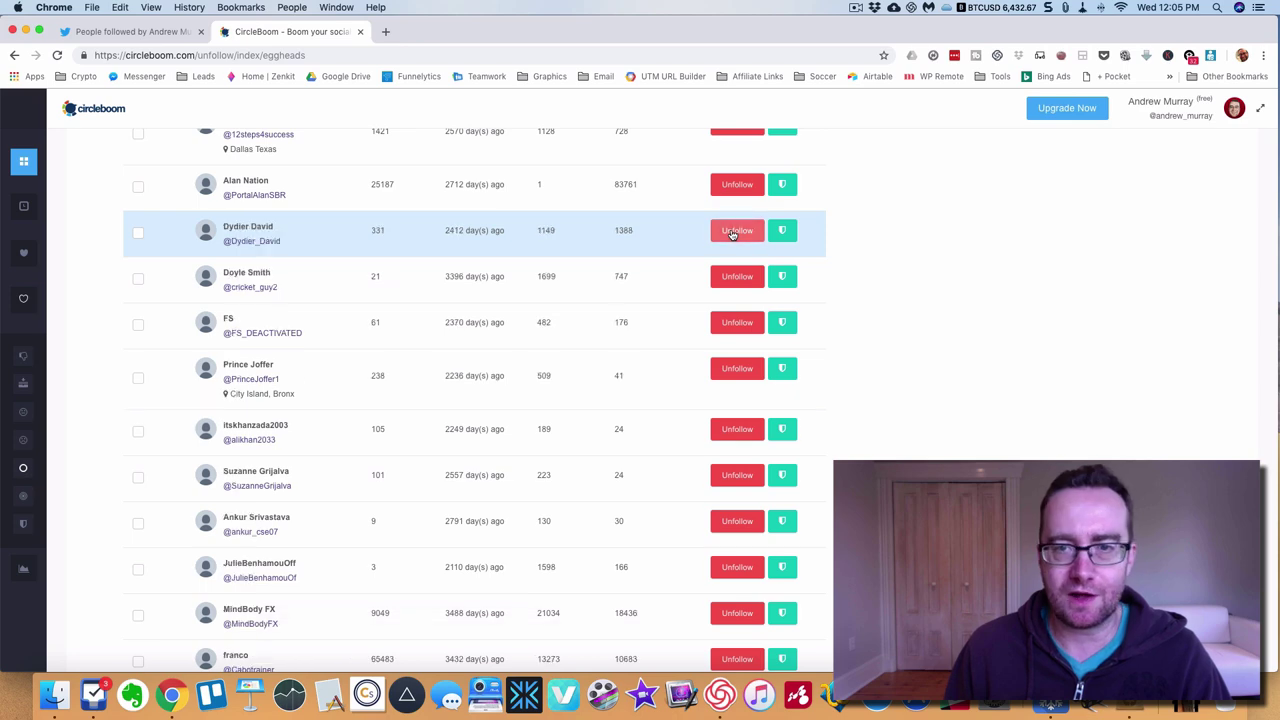
{"action": "left_click", "coordinate": [733, 232]}
{"action": "left_click", "coordinate": [733, 232]}
{"action": "left_click", "coordinate": [733, 232]}
{"action": "left_click", "coordinate": [733, 232]}
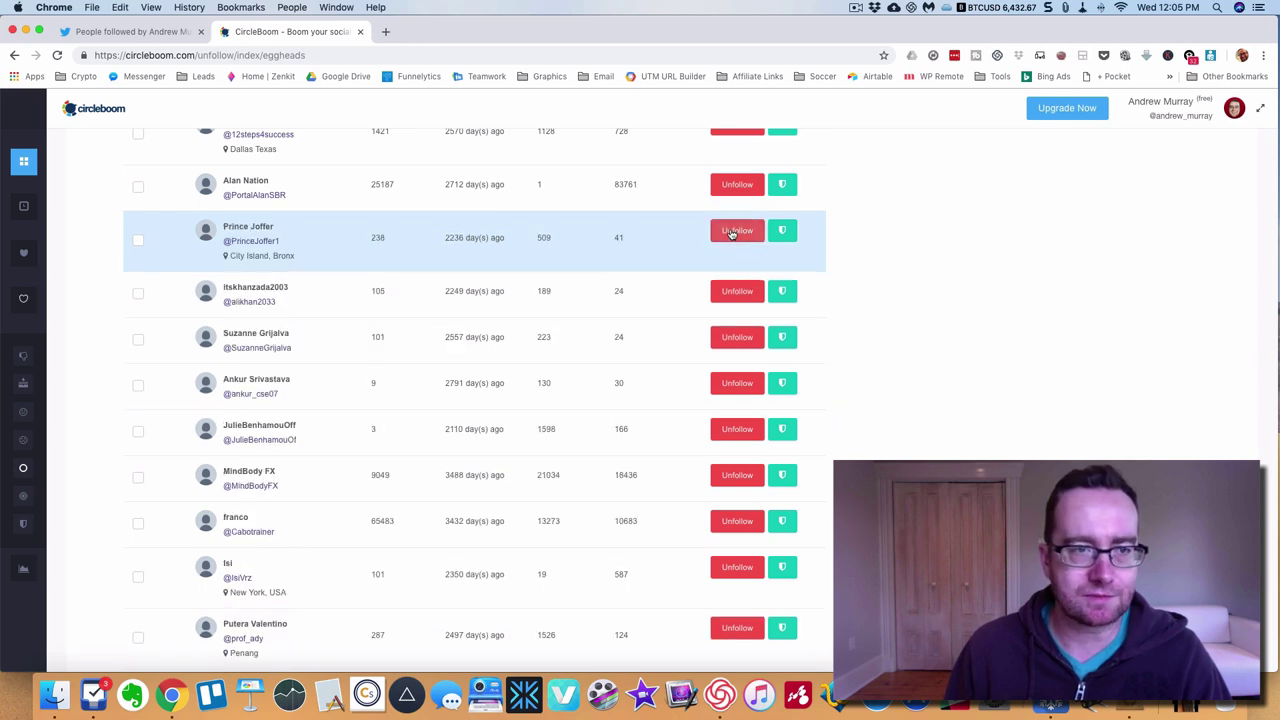
{"action": "left_click", "coordinate": [733, 232]}
{"action": "left_click", "coordinate": [733, 232]}
{"action": "left_click", "coordinate": [733, 232]}
{"action": "left_click", "coordinate": [733, 232]}
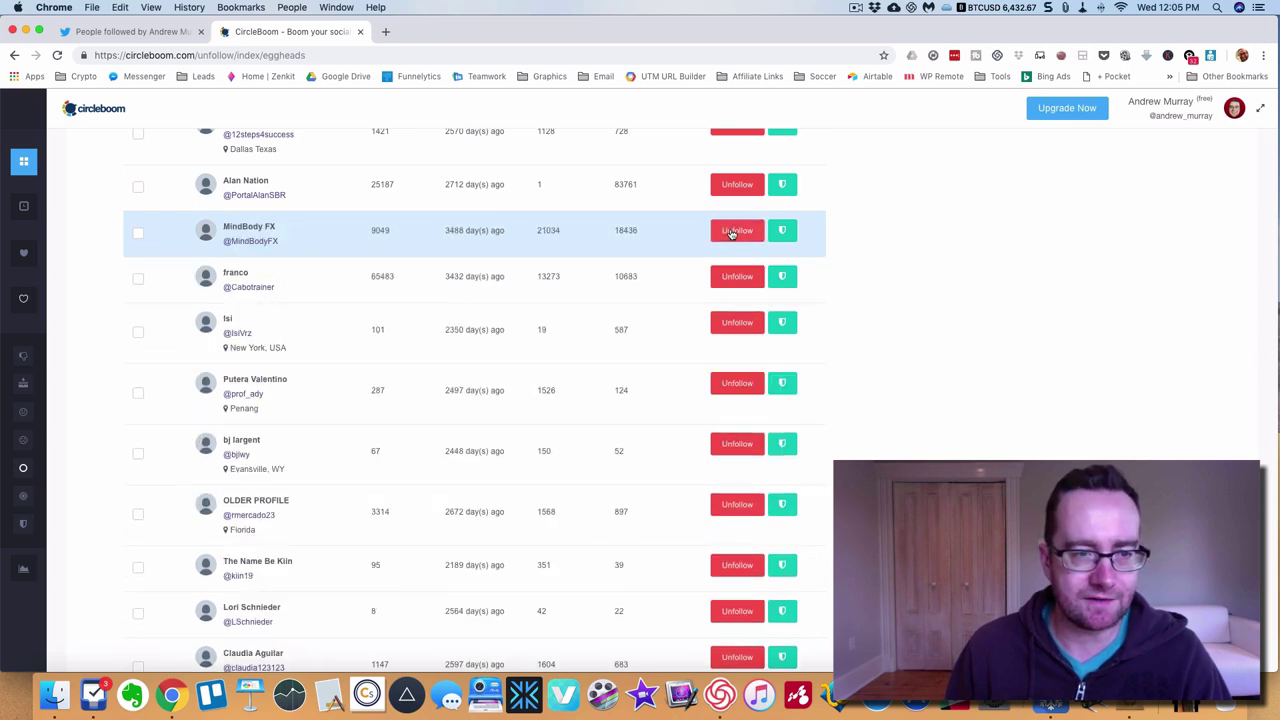
{"action": "left_click", "coordinate": [733, 232]}
{"action": "left_click", "coordinate": [733, 232]}
{"action": "left_click", "coordinate": [733, 232]}
{"action": "left_click", "coordinate": [733, 232]}
{"action": "left_click", "coordinate": [733, 232]}
{"action": "left_click", "coordinate": [733, 232]}
{"action": "left_click", "coordinate": [733, 232]}
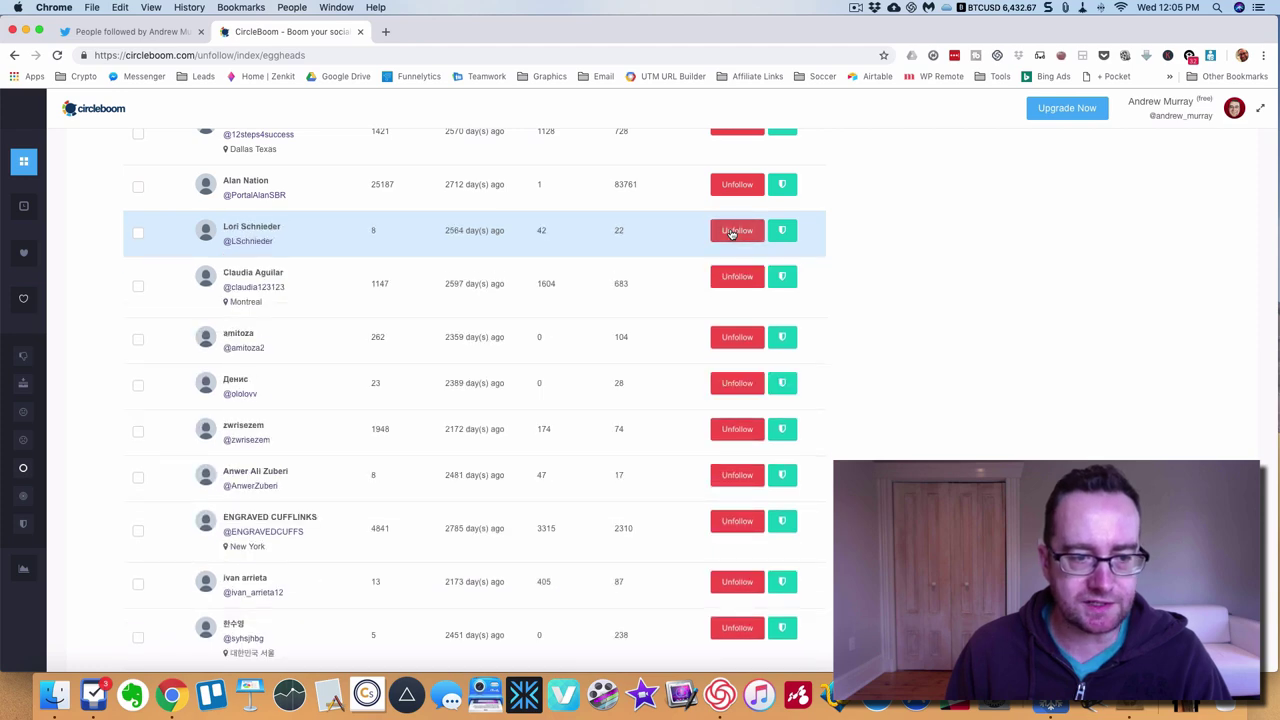
{"action": "left_click", "coordinate": [733, 232]}
{"action": "left_click", "coordinate": [733, 232]}
{"action": "left_click", "coordinate": [733, 232]}
{"action": "left_click", "coordinate": [733, 232]}
{"action": "left_click", "coordinate": [733, 232]}
{"action": "left_click", "coordinate": [733, 232]}
{"action": "left_click", "coordinate": [733, 232]}
{"action": "left_click", "coordinate": [733, 232]}
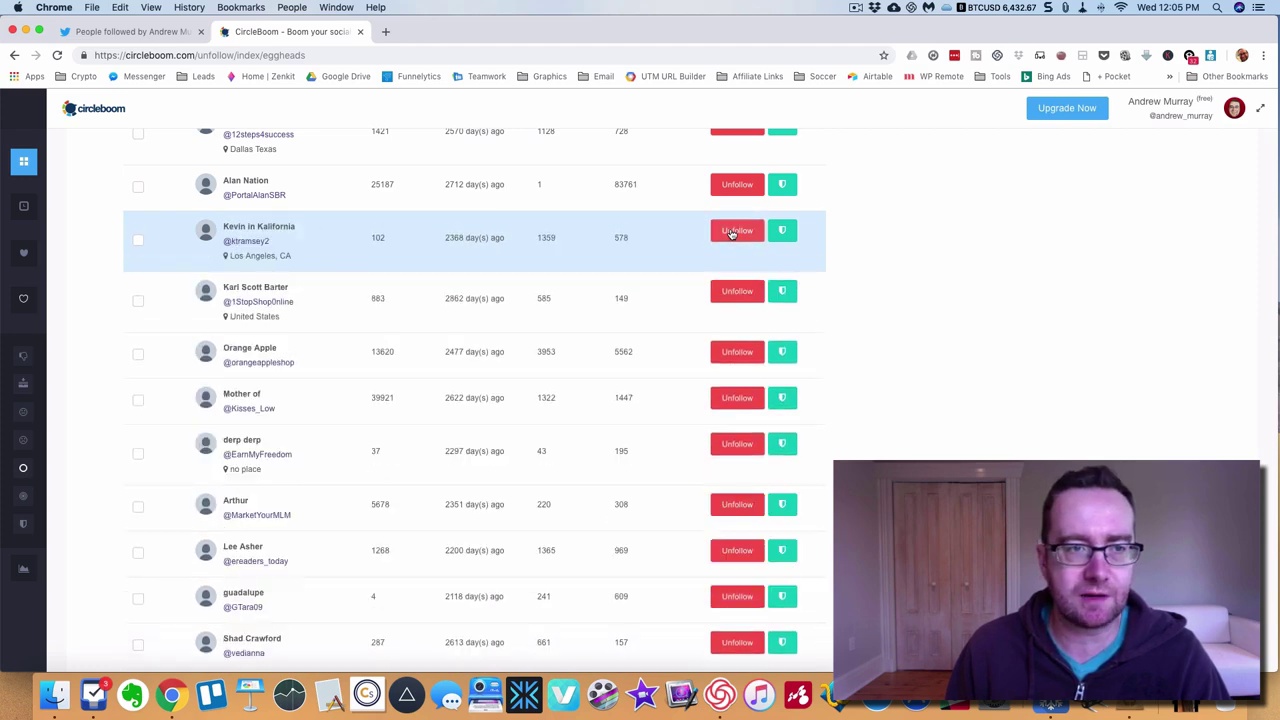
{"action": "left_click", "coordinate": [733, 232]}
{"action": "left_click", "coordinate": [733, 232]}
{"action": "left_click", "coordinate": [733, 232]}
{"action": "left_click", "coordinate": [733, 232]}
{"action": "left_click", "coordinate": [733, 232]}
{"action": "left_click", "coordinate": [733, 232]}
{"action": "left_click", "coordinate": [733, 232]}
{"action": "left_click", "coordinate": [733, 232]}
{"action": "left_click", "coordinate": [733, 232]}
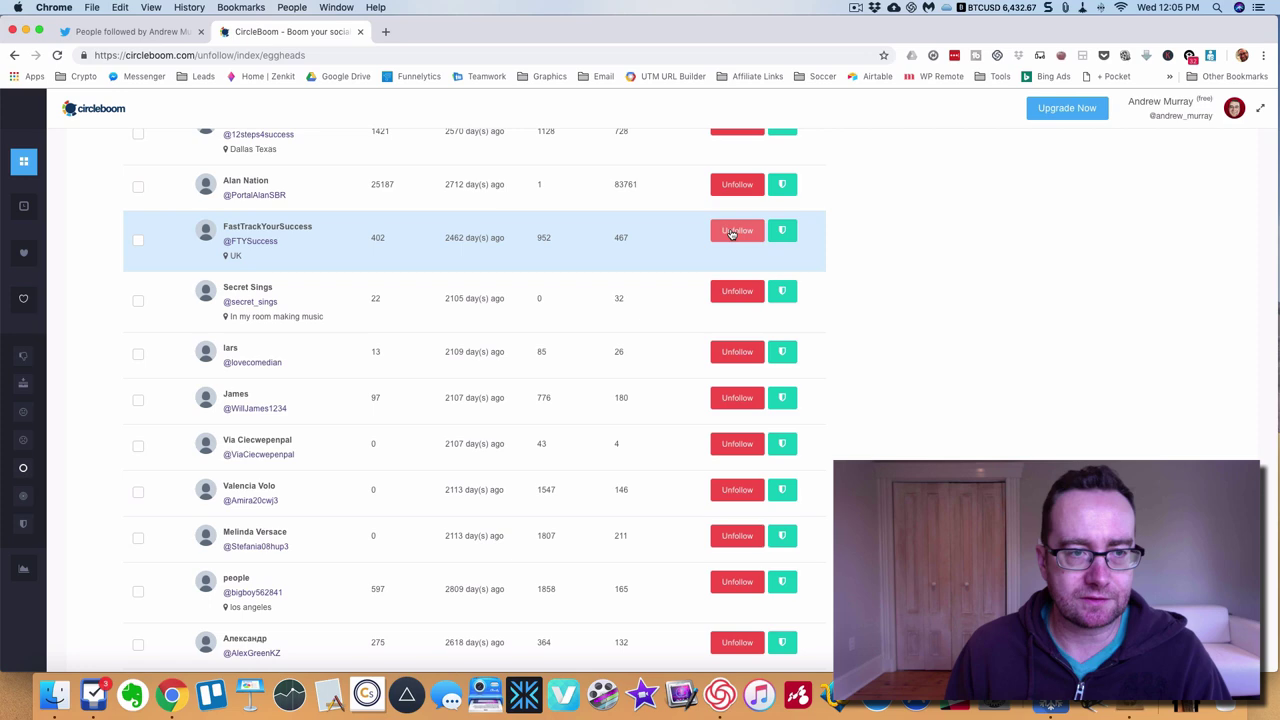
{"action": "left_click", "coordinate": [733, 232]}
{"action": "left_click", "coordinate": [733, 232]}
{"action": "left_click", "coordinate": [733, 232]}
{"action": "left_click", "coordinate": [733, 232]}
{"action": "left_click", "coordinate": [733, 232]}
{"action": "left_click", "coordinate": [733, 232]}
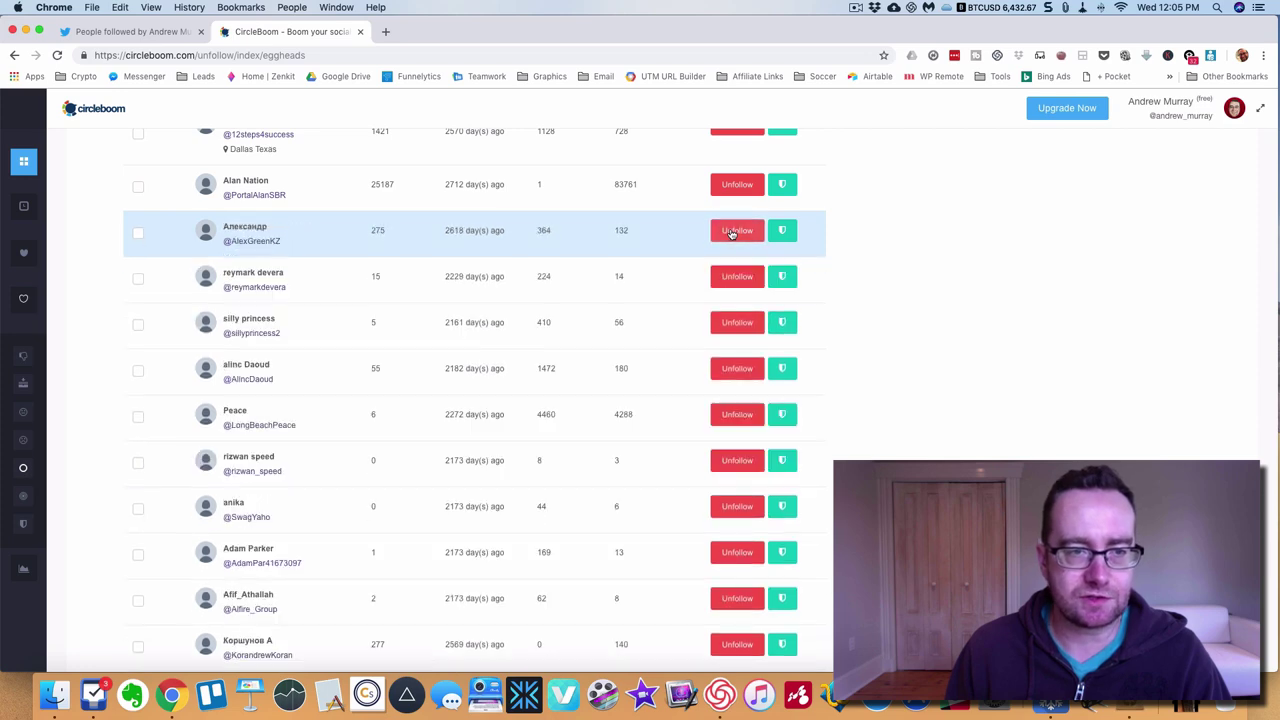
{"action": "left_click", "coordinate": [733, 232]}
{"action": "left_click", "coordinate": [733, 232]}
{"action": "left_click", "coordinate": [733, 232]}
{"action": "left_click", "coordinate": [733, 232]}
{"action": "left_click", "coordinate": [733, 232]}
{"action": "left_click", "coordinate": [733, 232]}
{"action": "left_click", "coordinate": [733, 232]}
{"action": "left_click", "coordinate": [733, 232]}
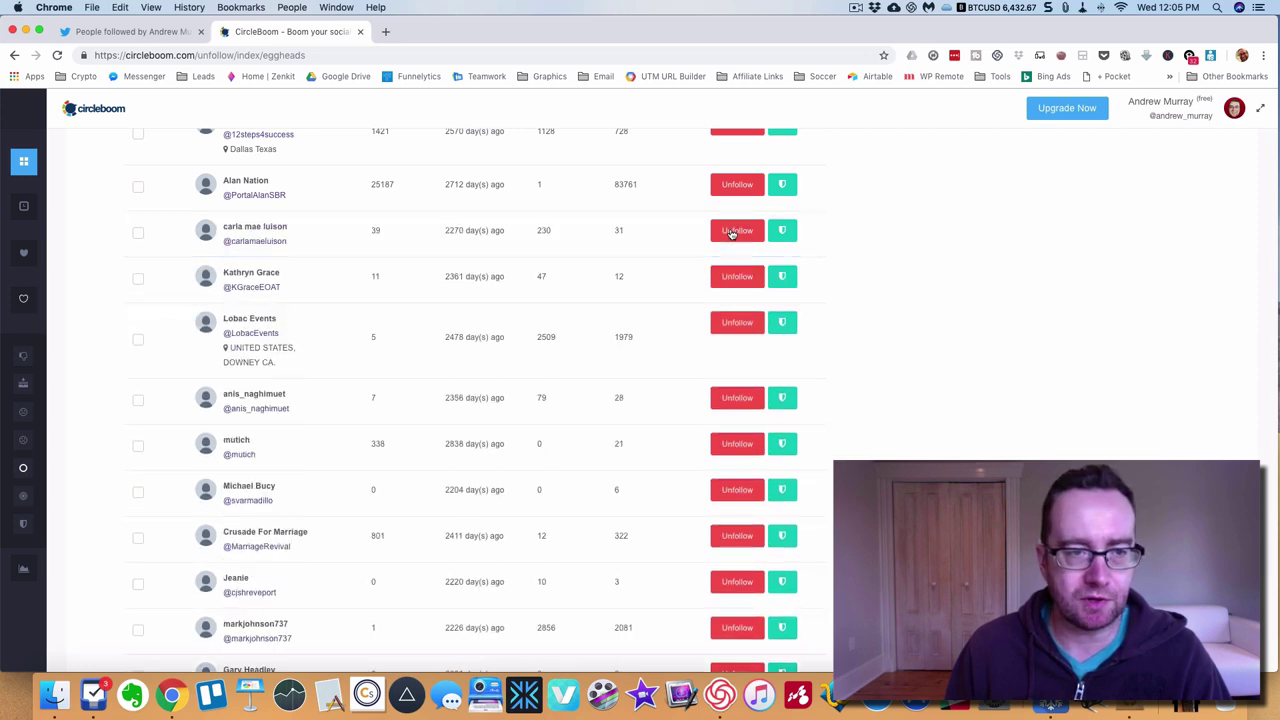
{"action": "left_click", "coordinate": [733, 232]}
{"action": "left_click", "coordinate": [733, 232]}
{"action": "left_click", "coordinate": [733, 232]}
{"action": "left_click", "coordinate": [733, 232]}
{"action": "left_click", "coordinate": [733, 232]}
{"action": "left_click", "coordinate": [733, 232]}
{"action": "left_click", "coordinate": [733, 232]}
{"action": "left_click", "coordinate": [733, 232]}
{"action": "left_click", "coordinate": [733, 232]}
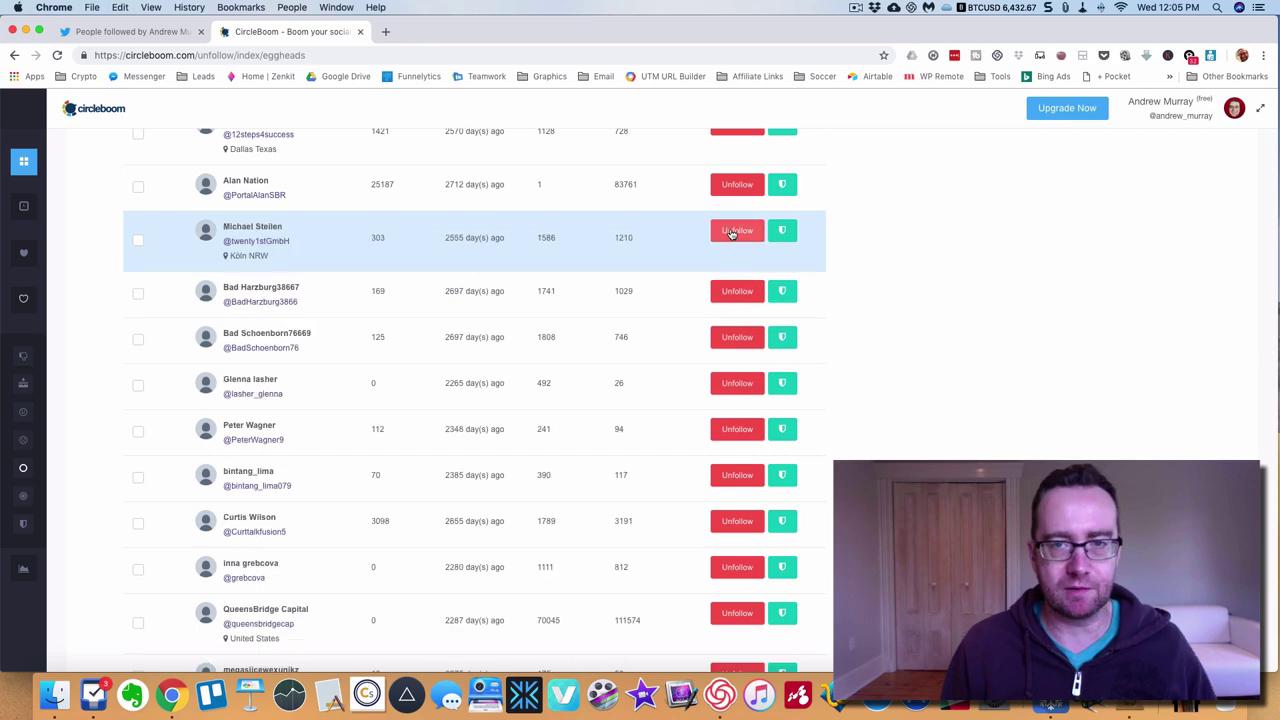
{"action": "left_click", "coordinate": [733, 232]}
{"action": "scroll", "coordinate": [850, 320], "scroll_direction": "up", "scroll_amount": 5}
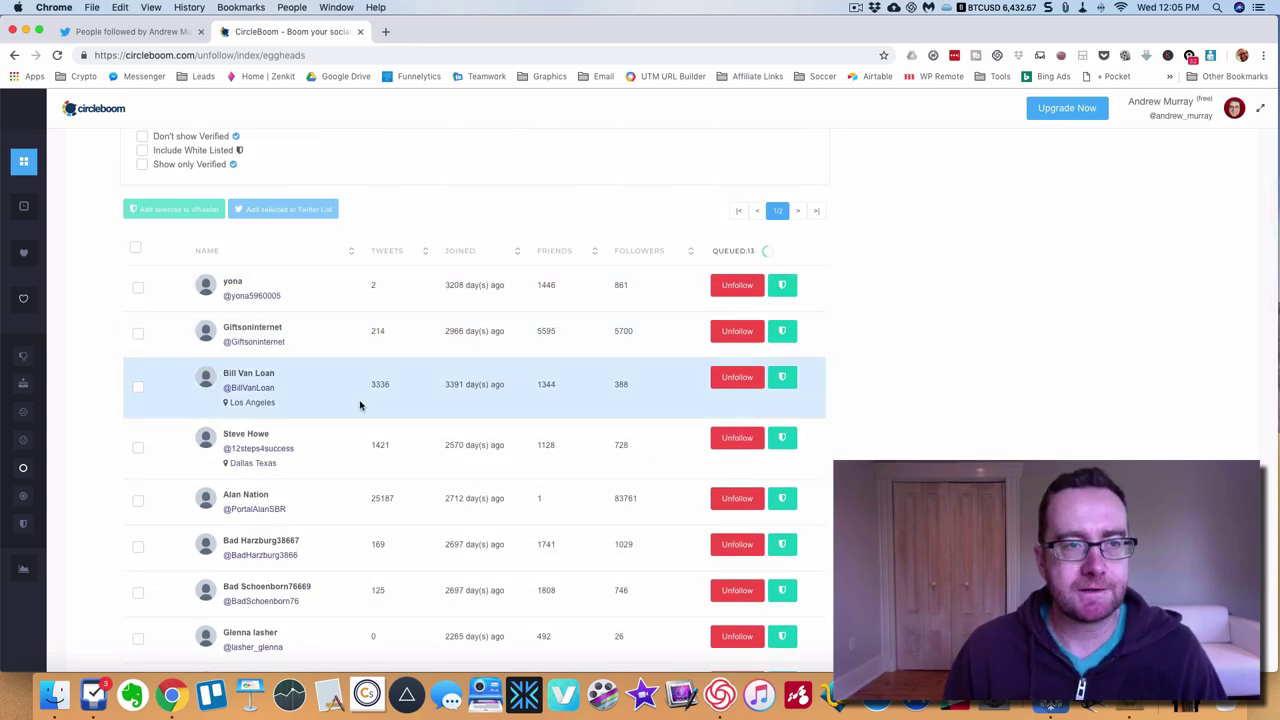
Show the Fake / Spam list under Unfollow, confirming no followed accounts are fake or spam
{"action": "mouse_move", "coordinate": [50, 380]}
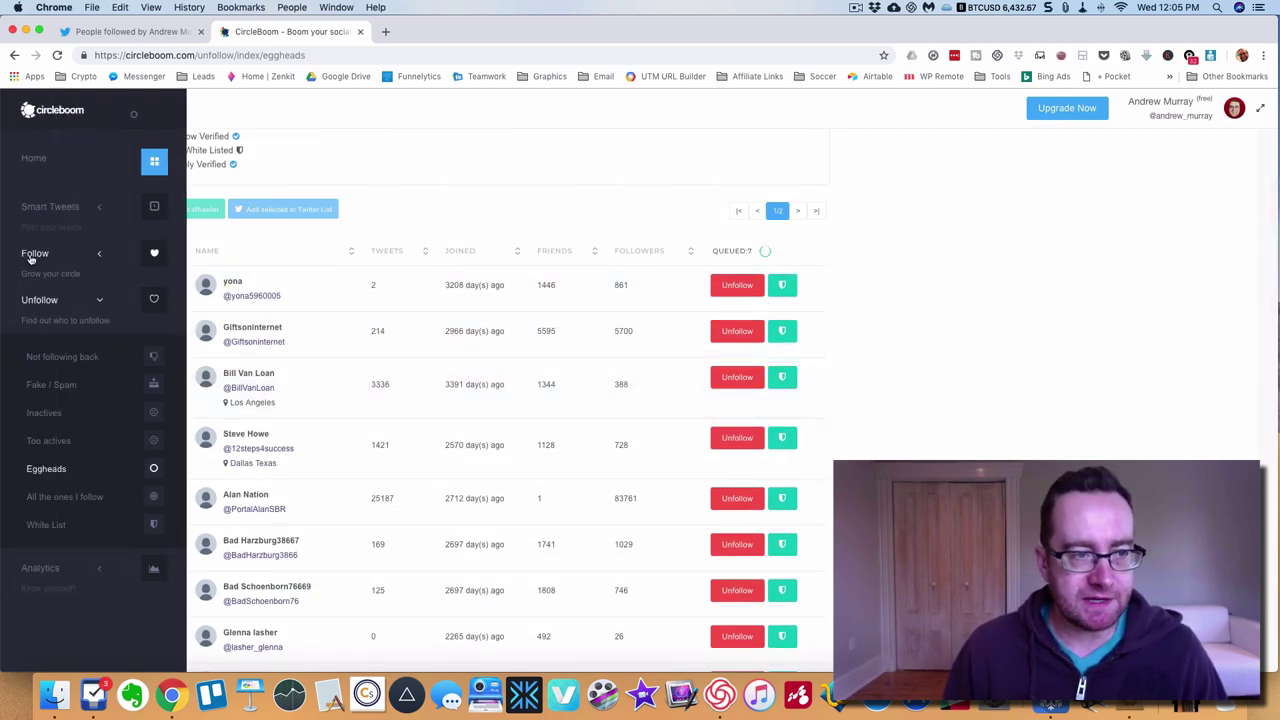
{"action": "left_click", "coordinate": [47, 386]}
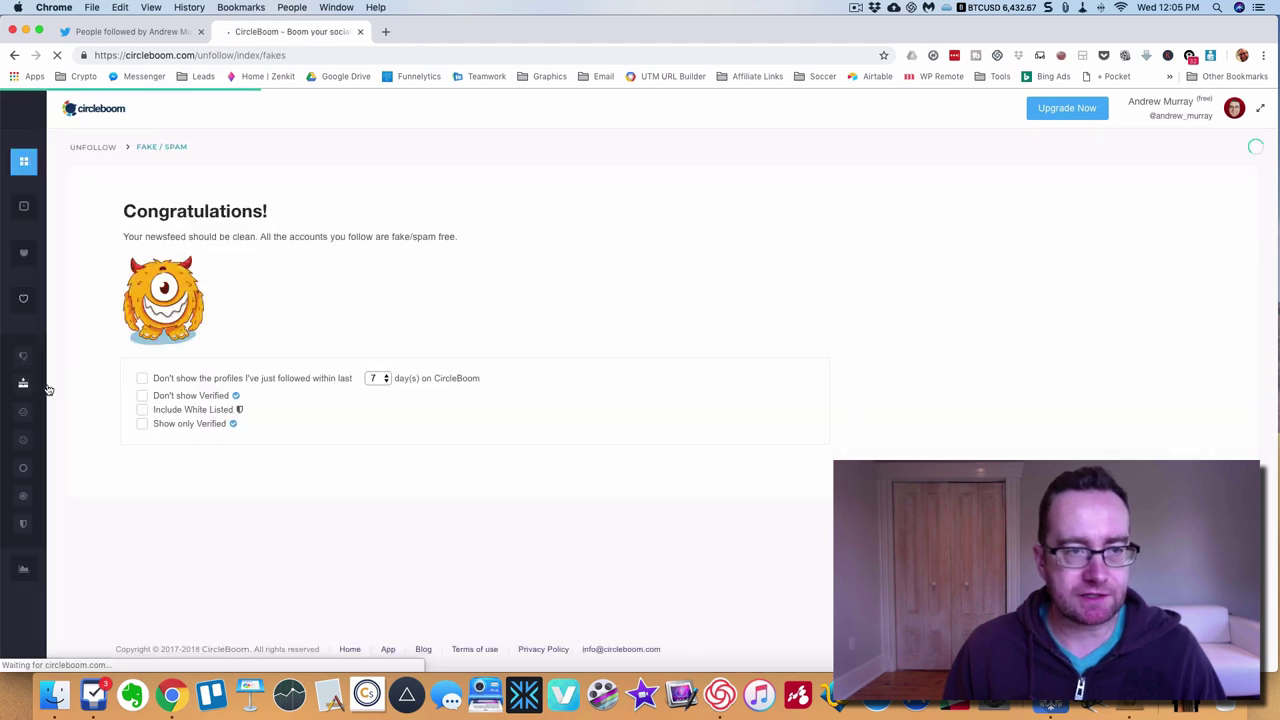
{"action": "mouse_move", "coordinate": [24, 366]}
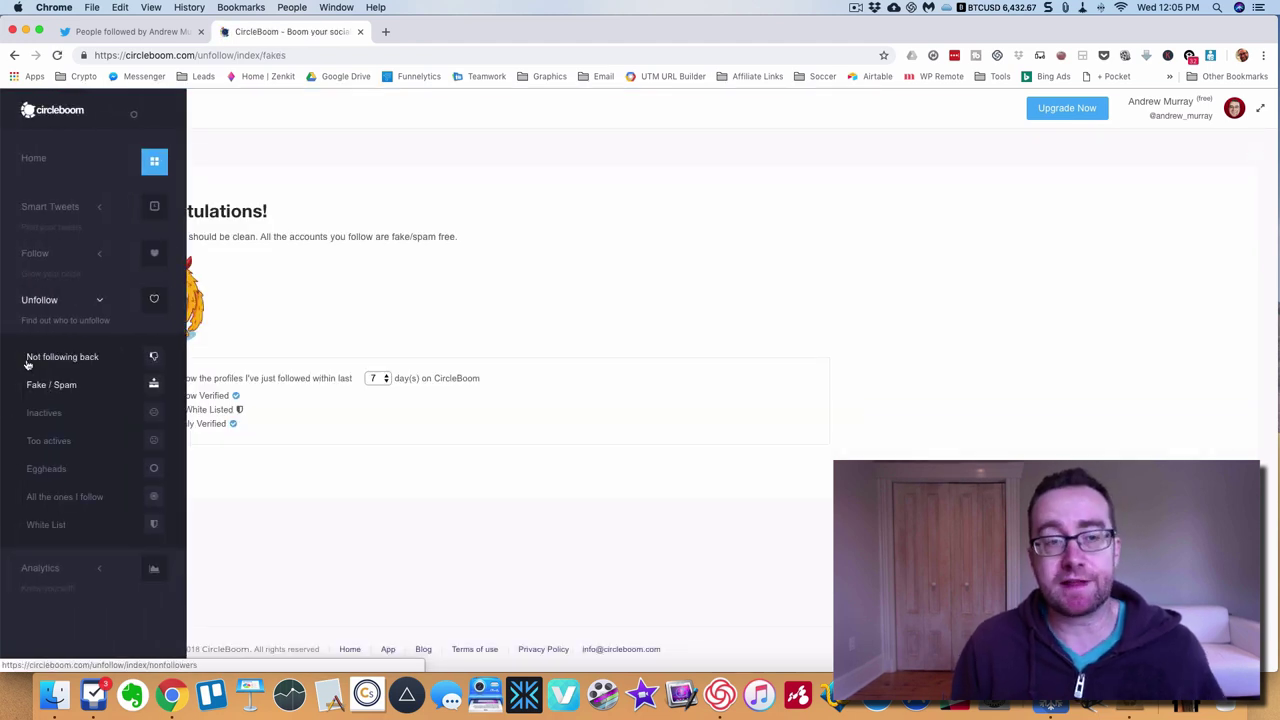